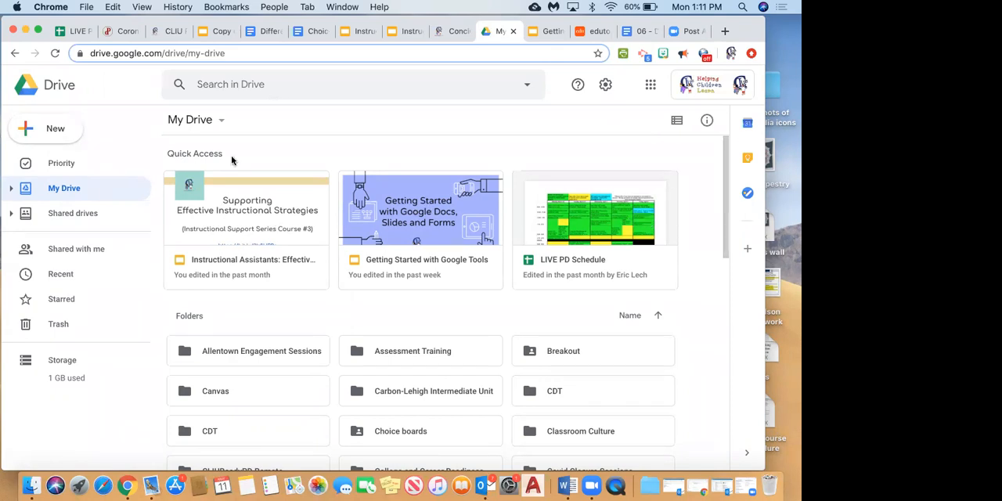
Look through the folders and files stored in My Drive.
scroll(279, 360, down, 3)
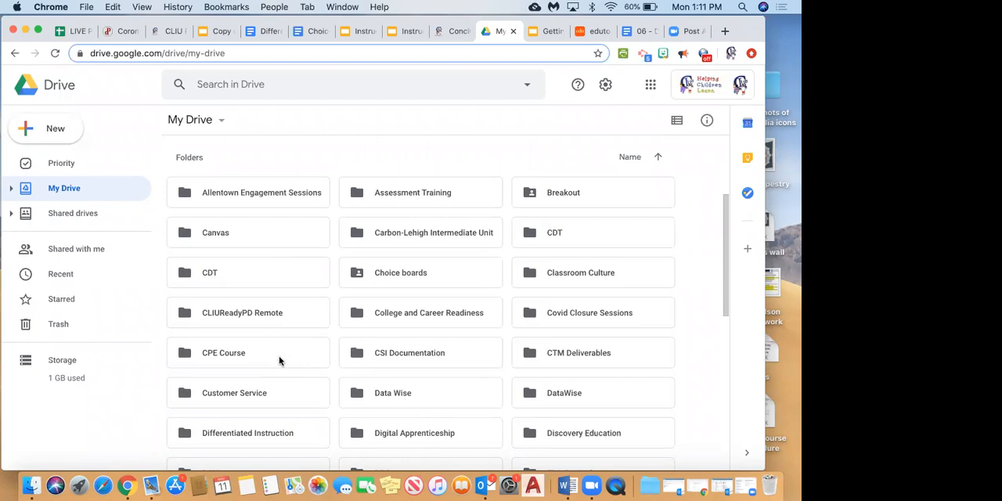
scroll(279, 361, down, 3)
scroll(279, 360, down, 3)
scroll(278, 361, down, 7)
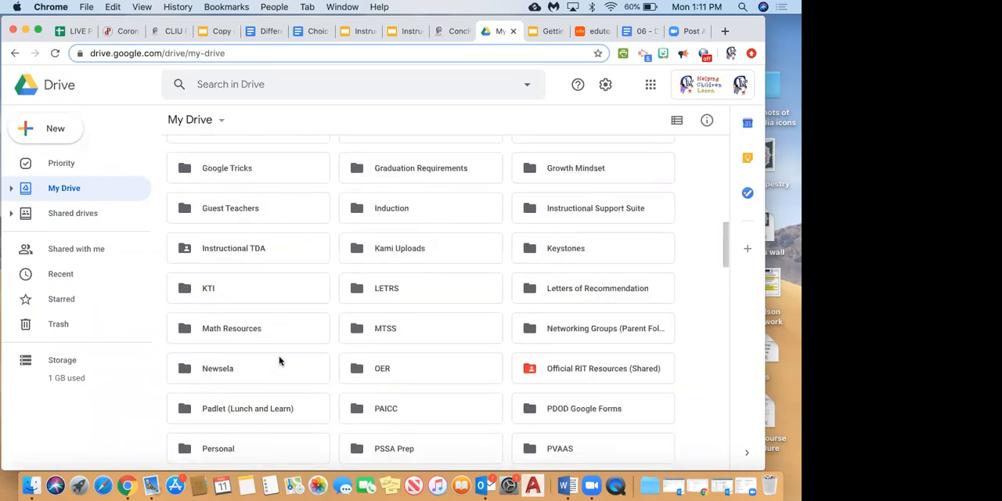
scroll(278, 361, down, 2)
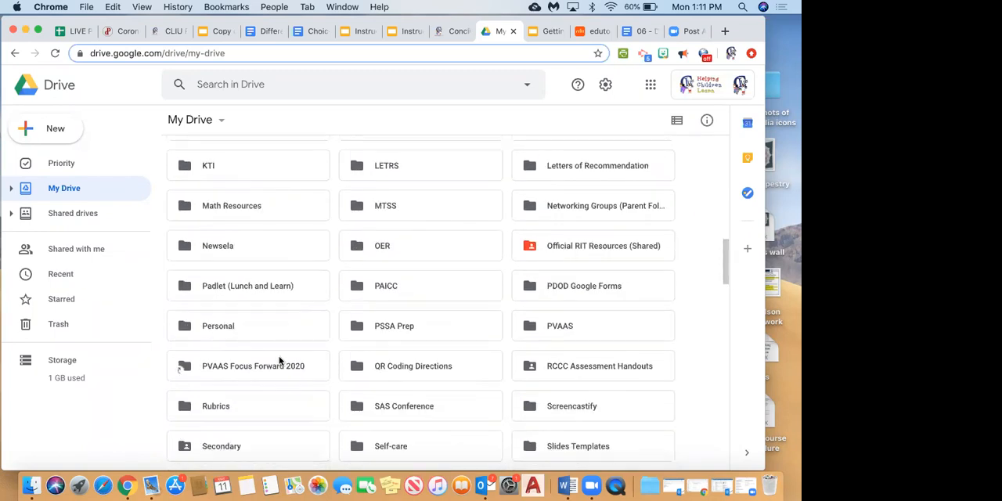
scroll(279, 361, down, 1)
scroll(279, 360, down, 4)
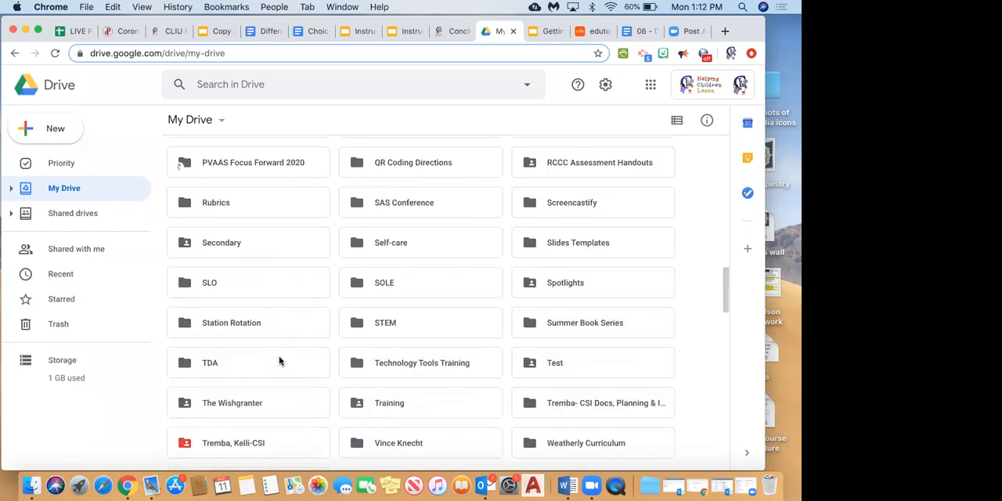
scroll(278, 360, up, 1)
scroll(278, 360, down, 6)
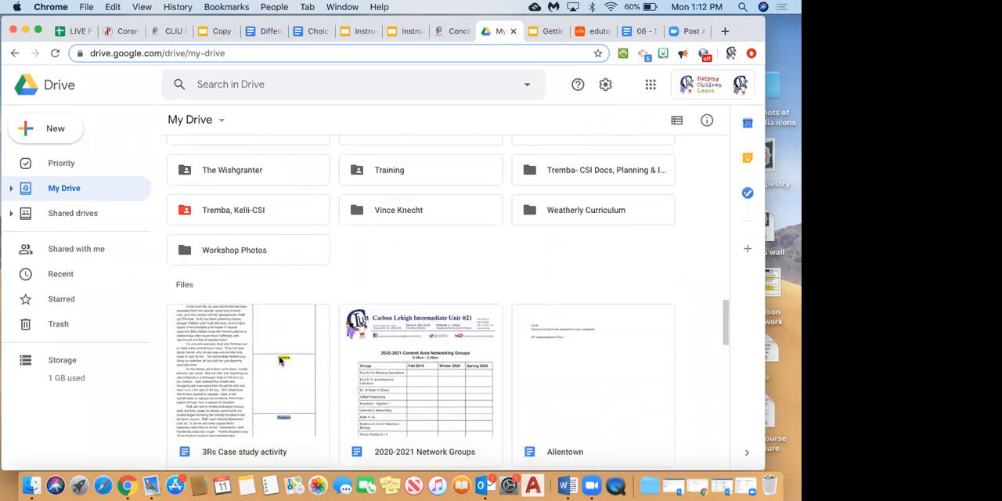
scroll(278, 360, down, 3)
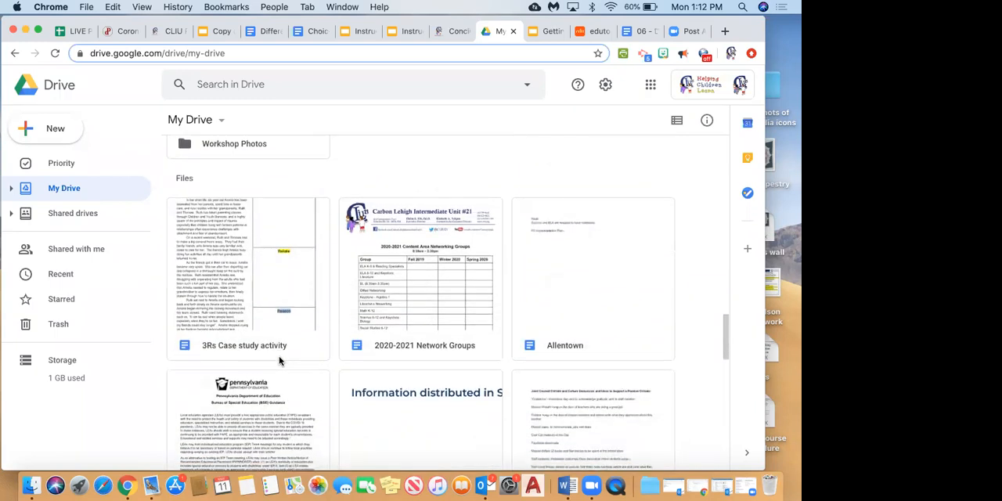
scroll(279, 360, down, 3)
scroll(279, 360, down, 5)
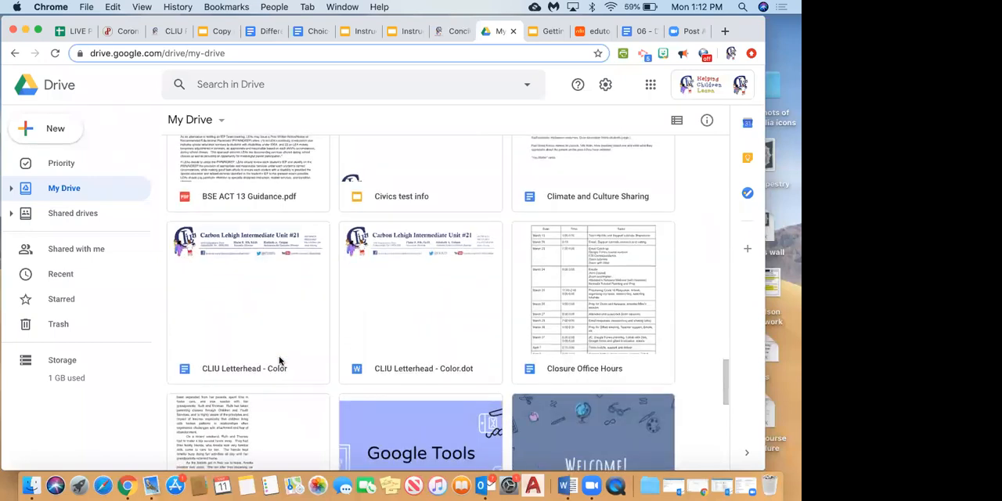
scroll(279, 360, down, 5)
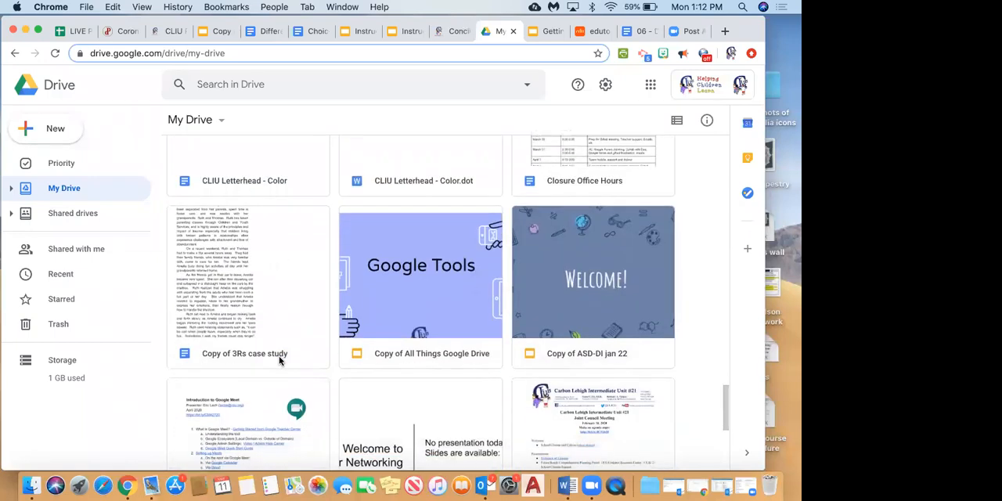
scroll(279, 355, down, 3)
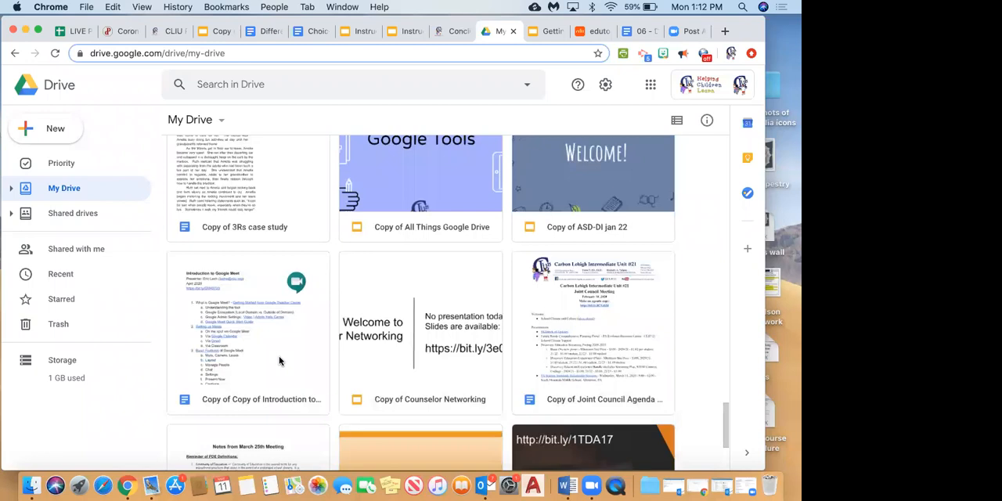
scroll(279, 360, down, 5)
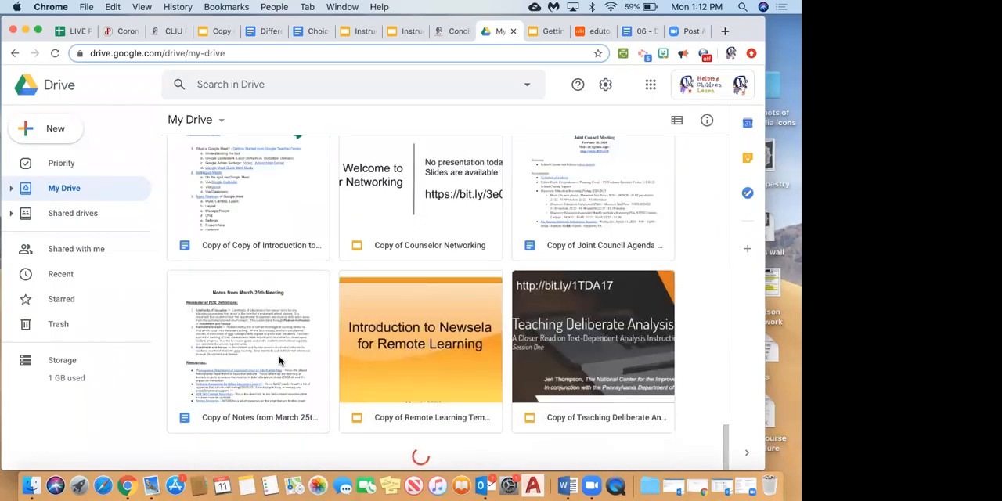
scroll(278, 360, up, 10)
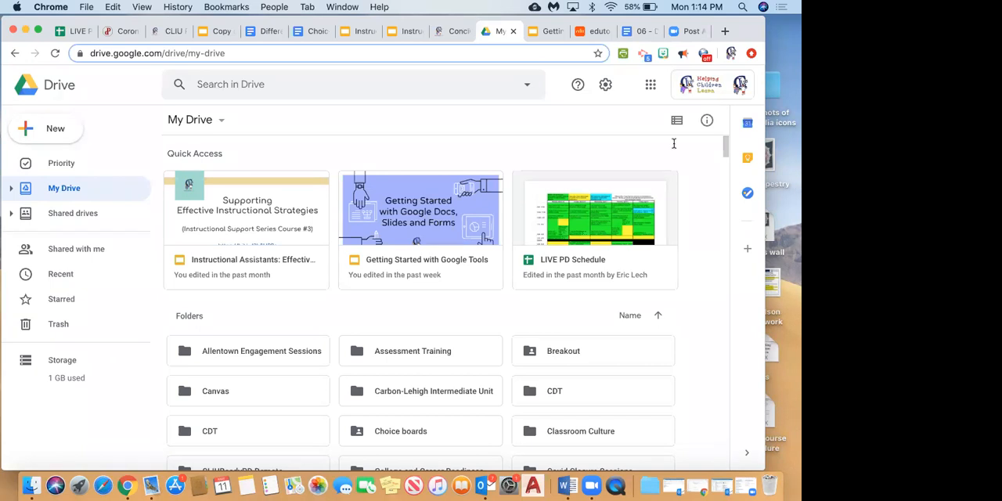
View the items under Shared with me and return to My Drive.
click(686, 296)
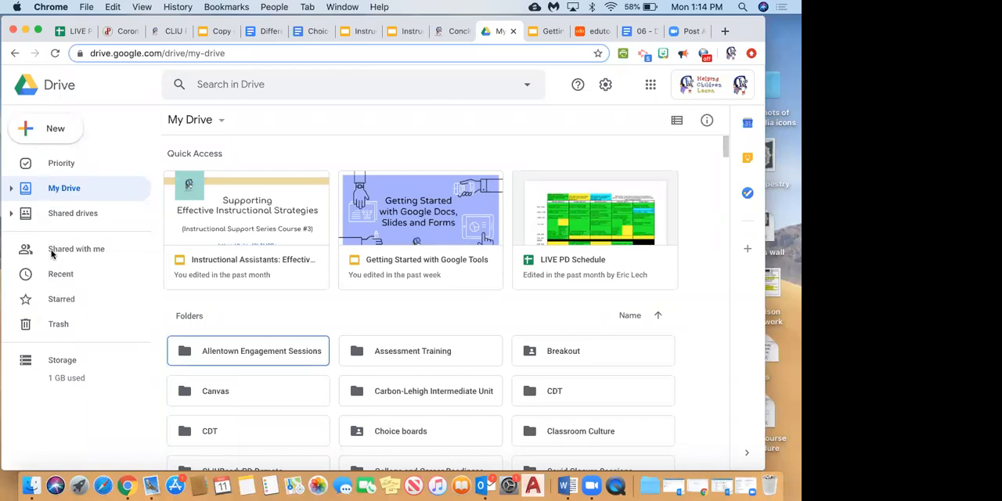
click(88, 255)
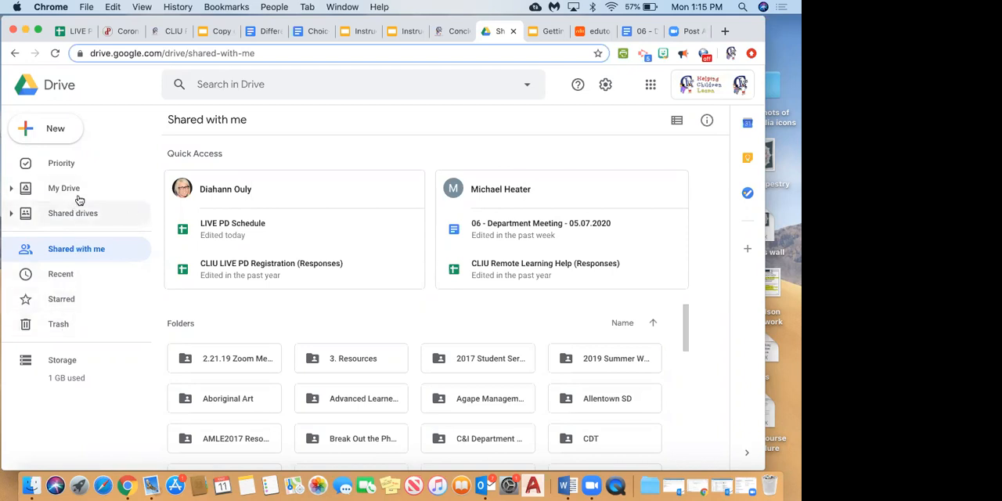
click(50, 196)
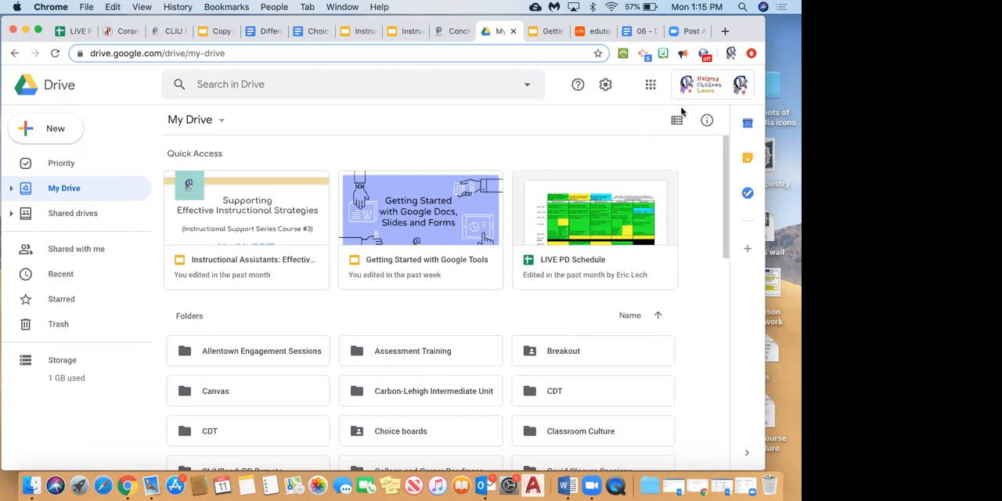
Look over the available Google apps in the app launcher, from Gmail and Docs to Forms and Classroom.
click(650, 86)
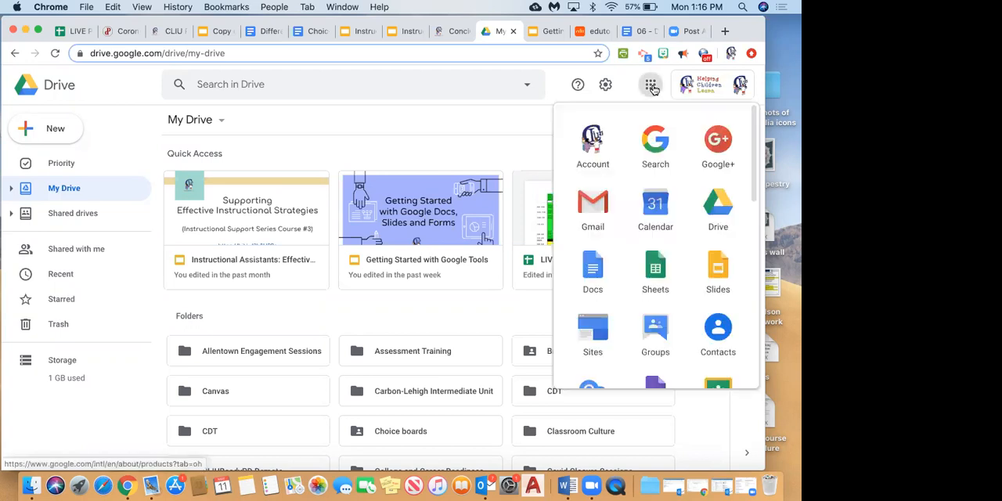
scroll(642, 301, down, 5)
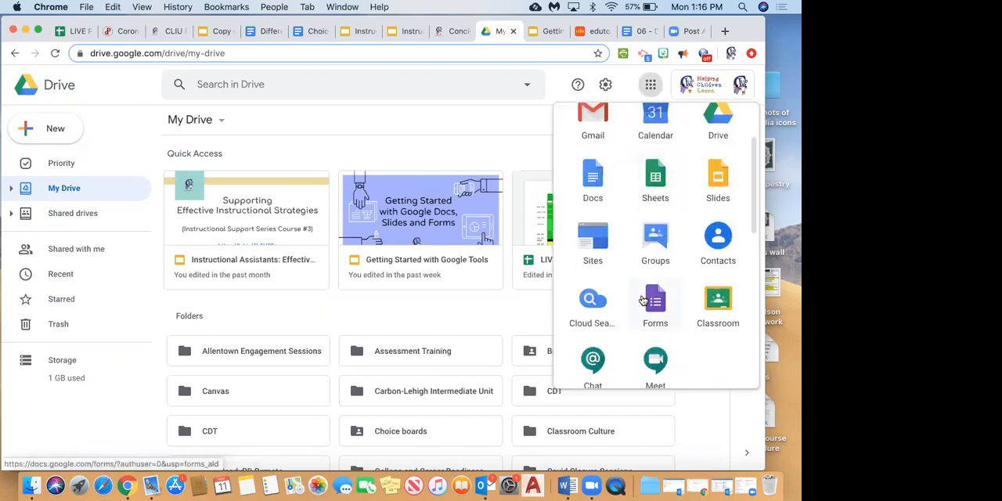
scroll(643, 300, up, 4)
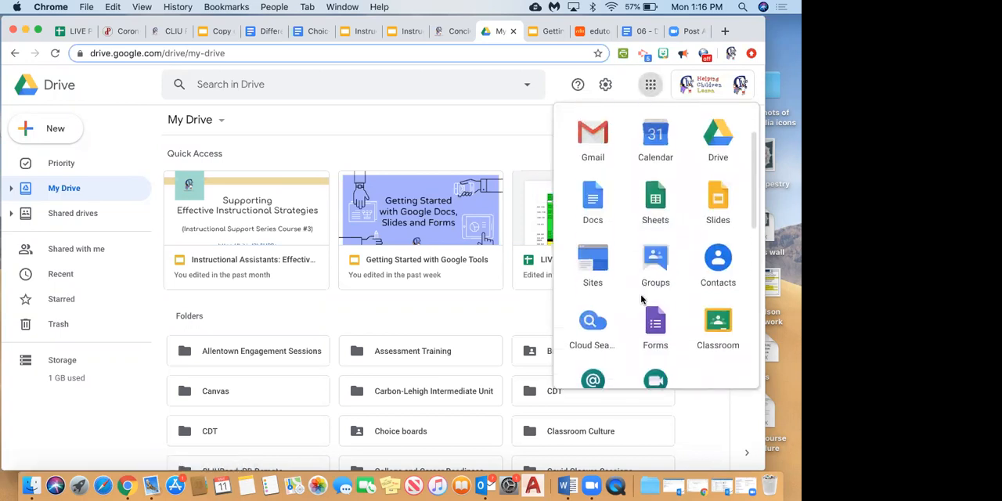
scroll(642, 301, up, 1)
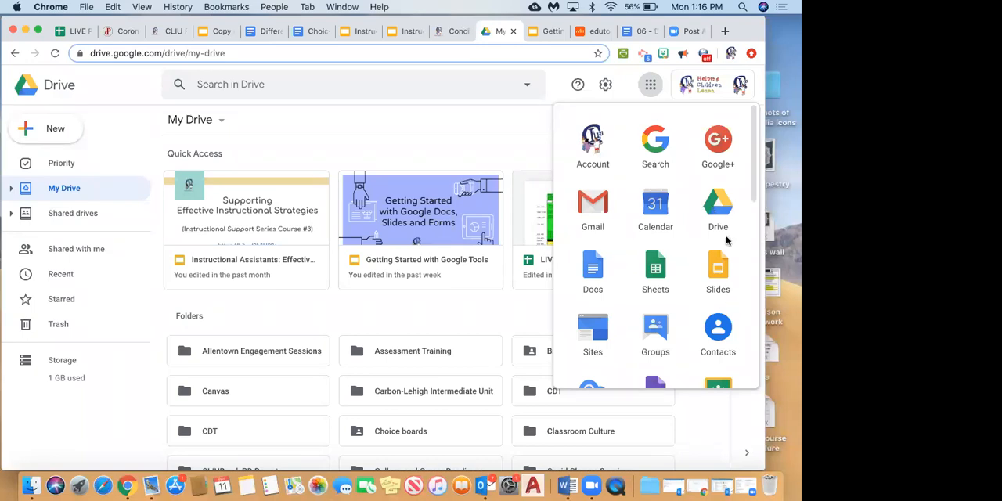
scroll(653, 307, down, 3)
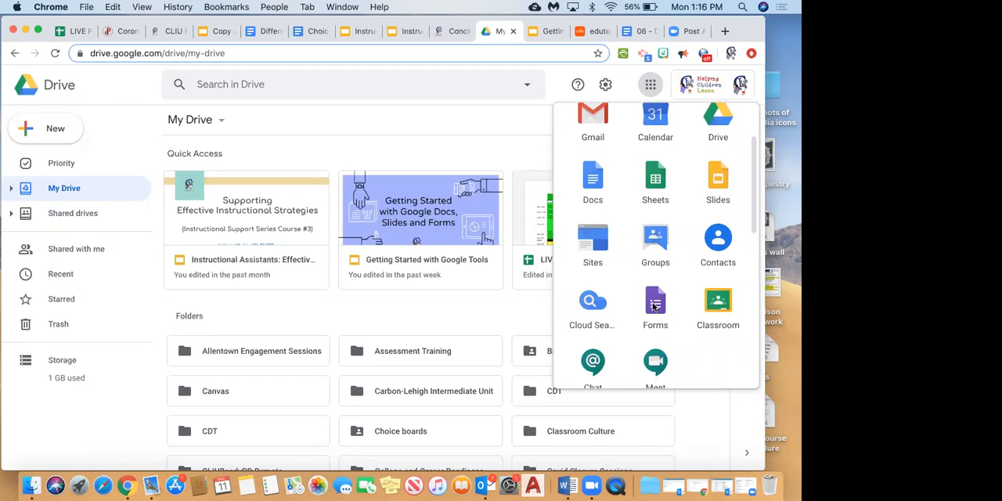
scroll(622, 160, up, 3)
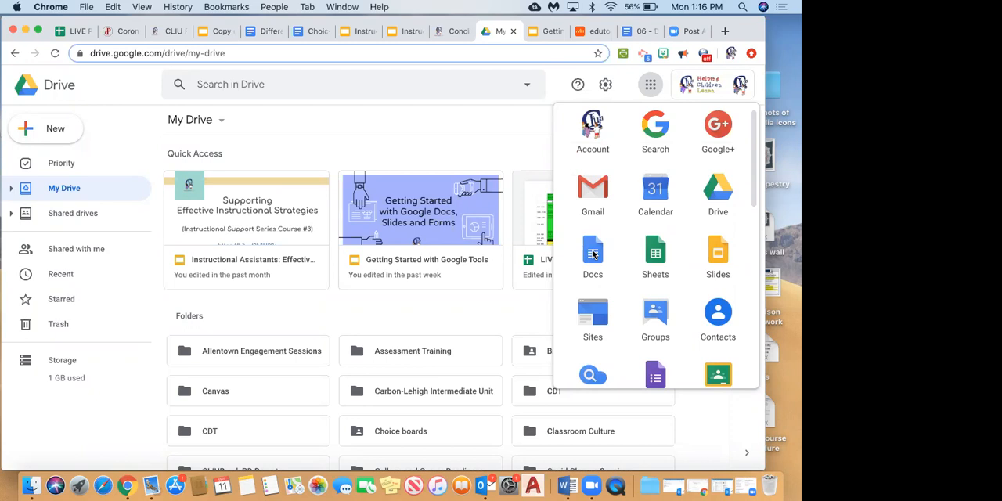
Create a new folder named "Demo" in My Drive.
click(52, 130)
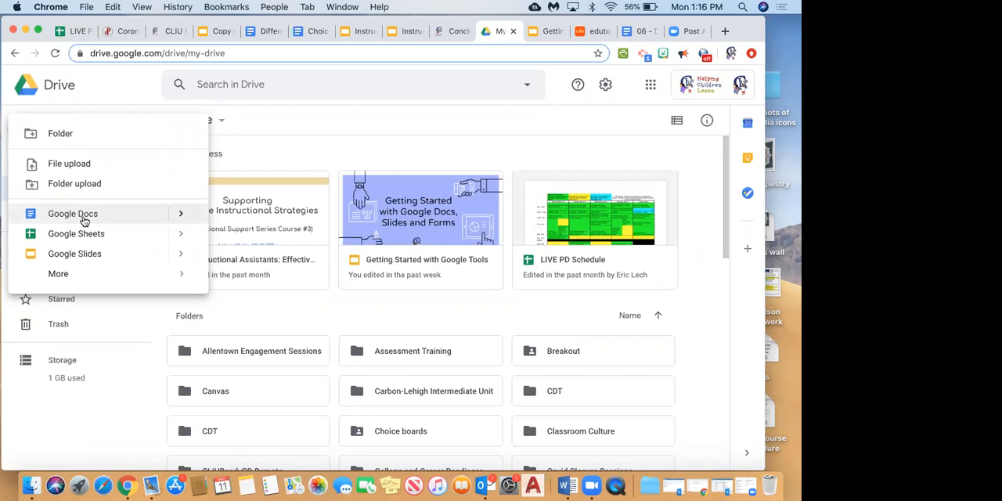
click(58, 134)
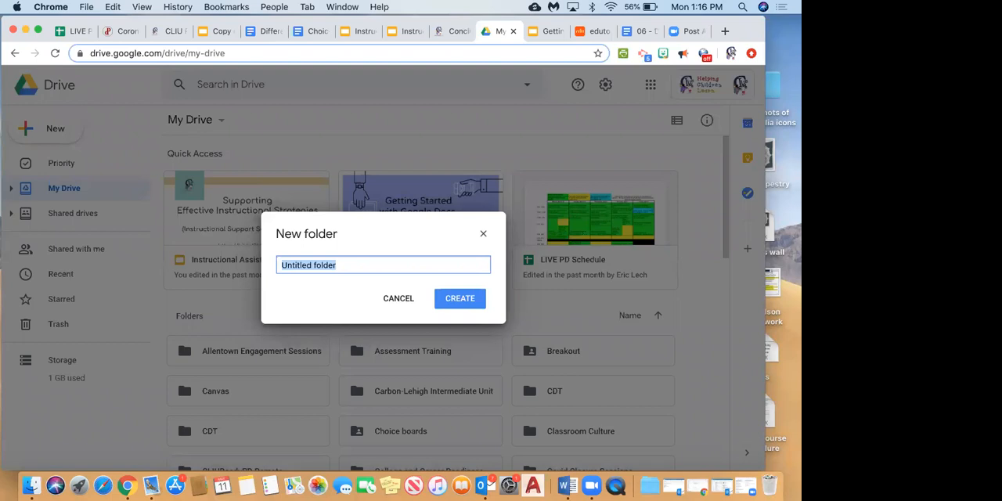
text(Demo)
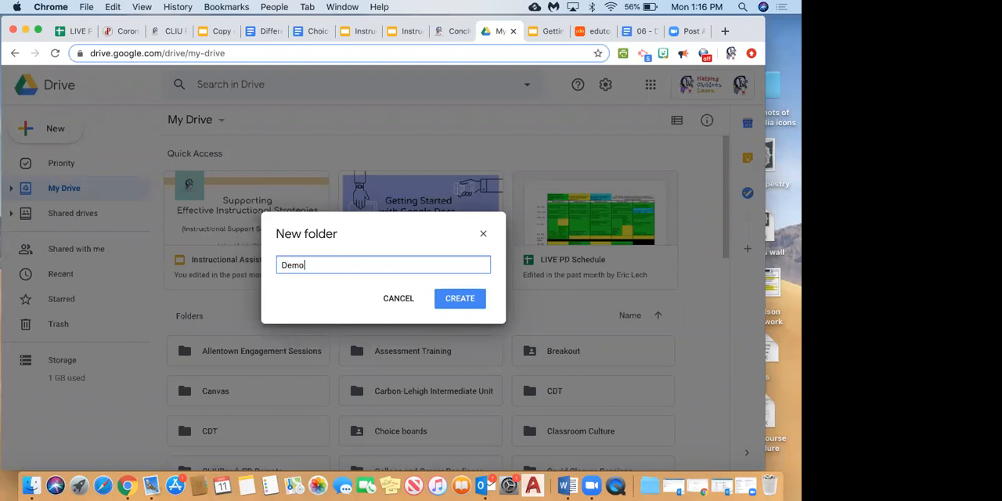
key(Return)
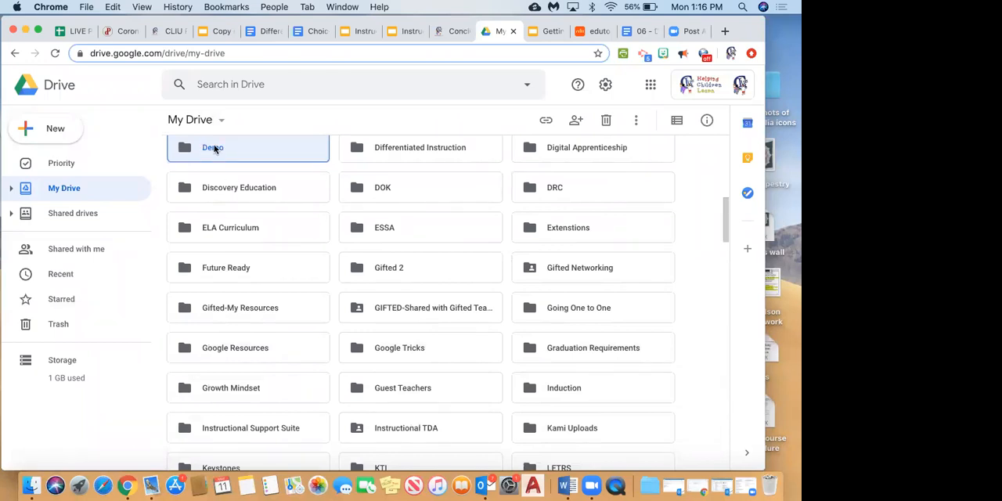
scroll(217, 190, up, 5)
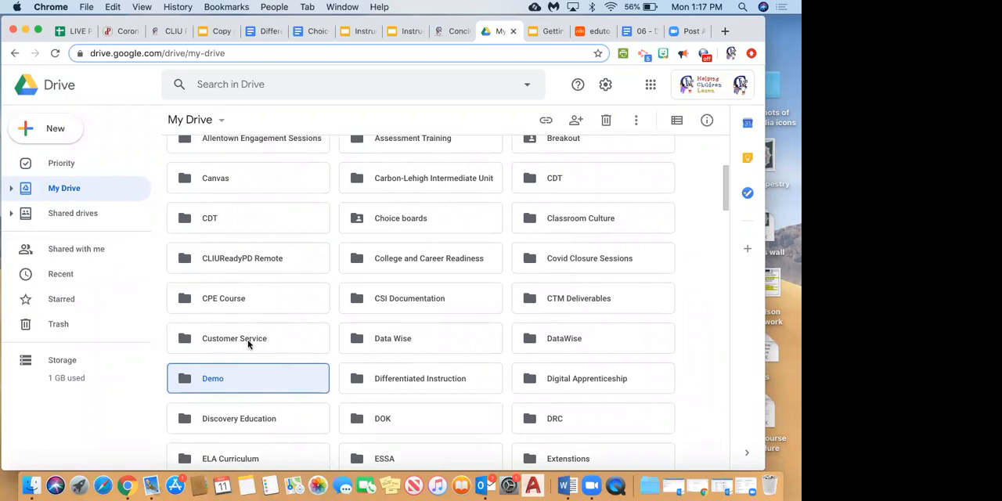
scroll(248, 343, up, 5)
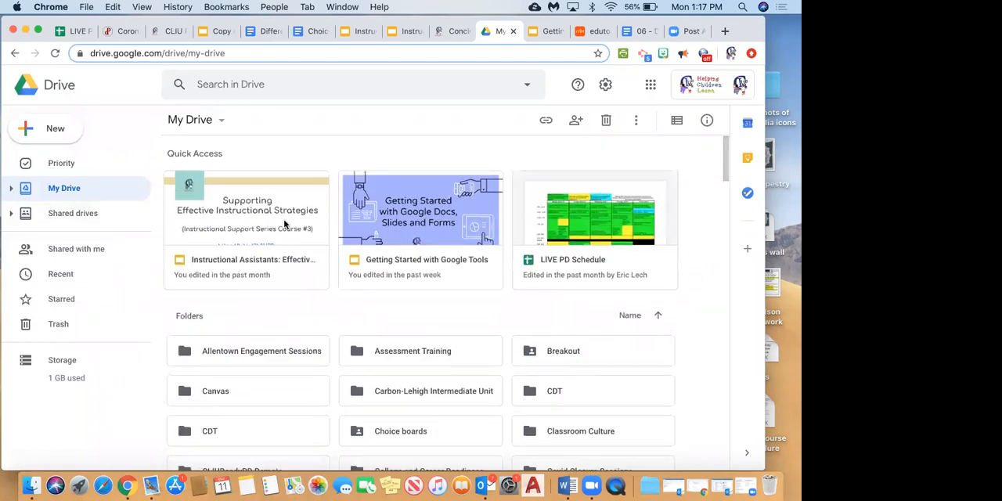
Try to upload a folder from the Desktop to My Drive.
click(52, 140)
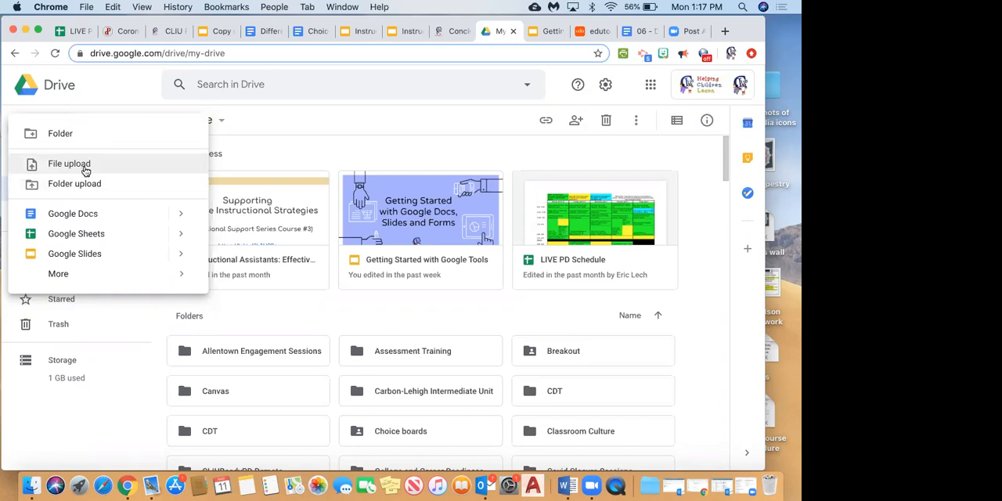
click(90, 185)
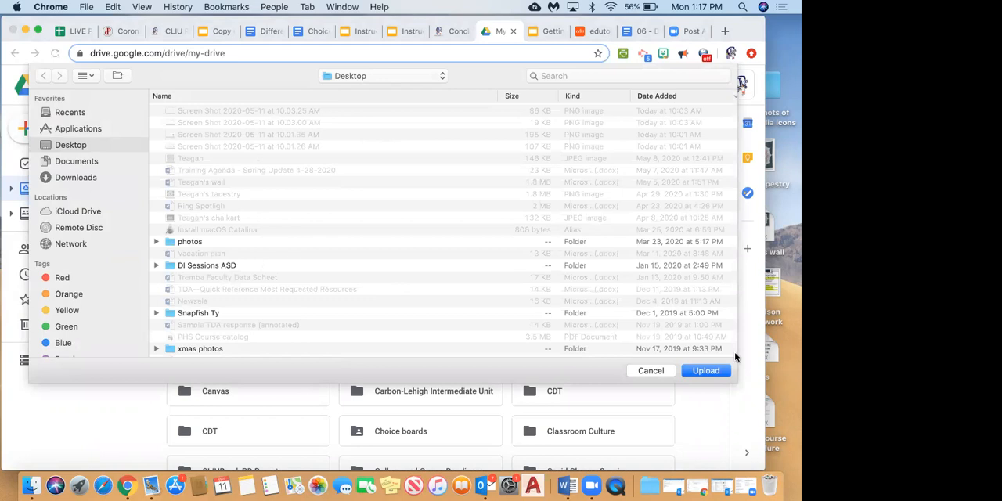
click(714, 371)
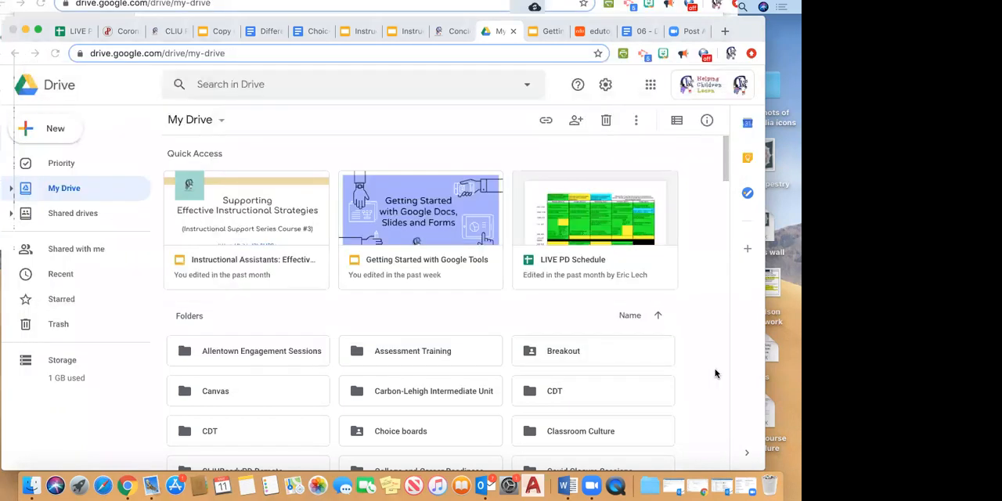
Create a new blank Google Docs document and write "This is a demo Google doc." in it.
click(54, 132)
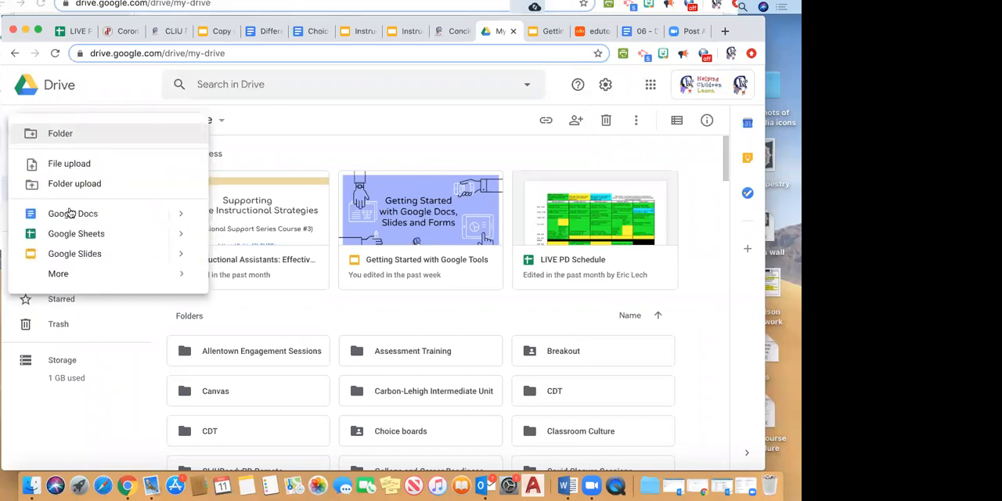
click(109, 216)
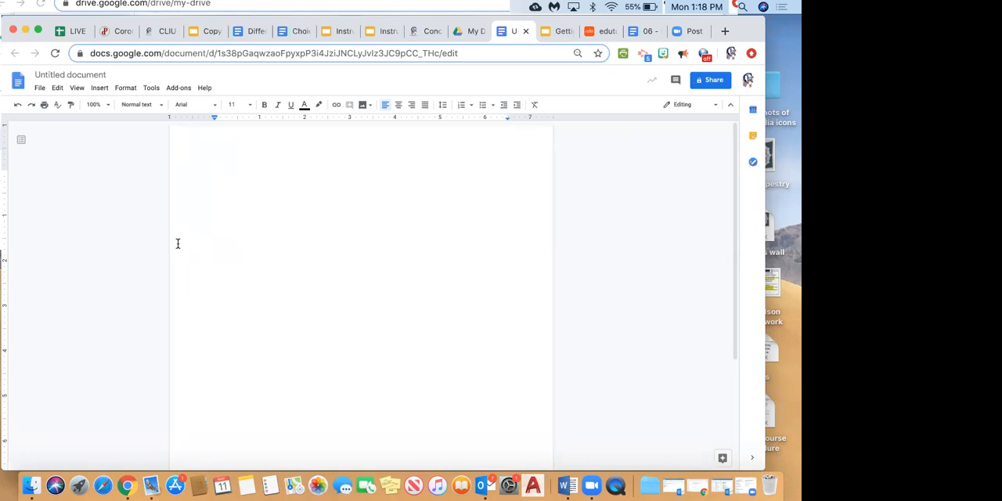
text(D)
key(BackSpace)
text(This i)
key(BackSpace)
key(BackSpace)
key(BackSpace)
key(BackSpace)
key(BackSpace)
text(his is a demo)
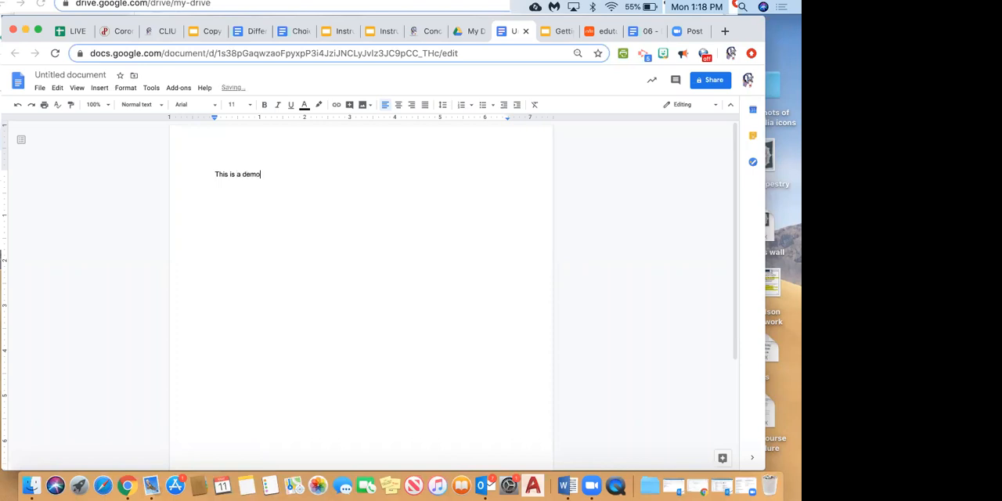
text( Google doc.)
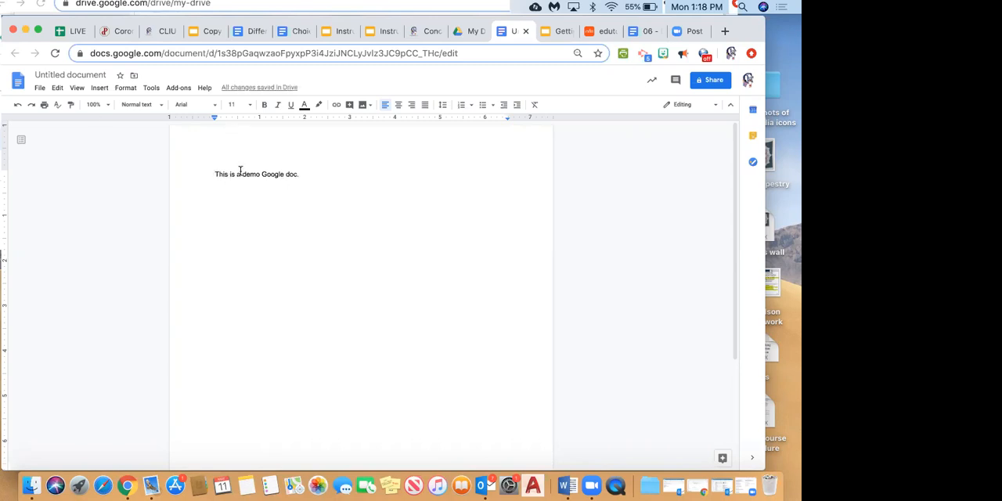
Title the document "This is a demo Google doc" and delete the sentence from its body.
click(97, 74)
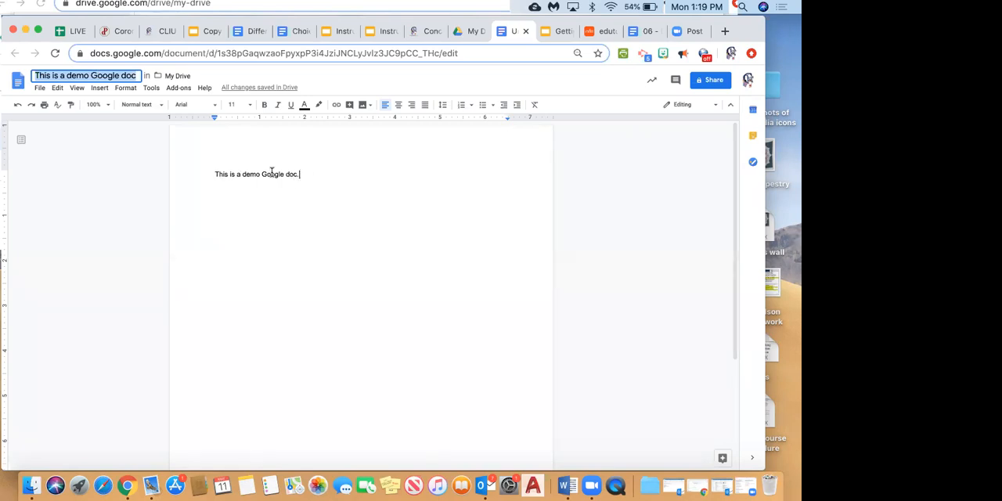
click(161, 175)
key(BackSpace)
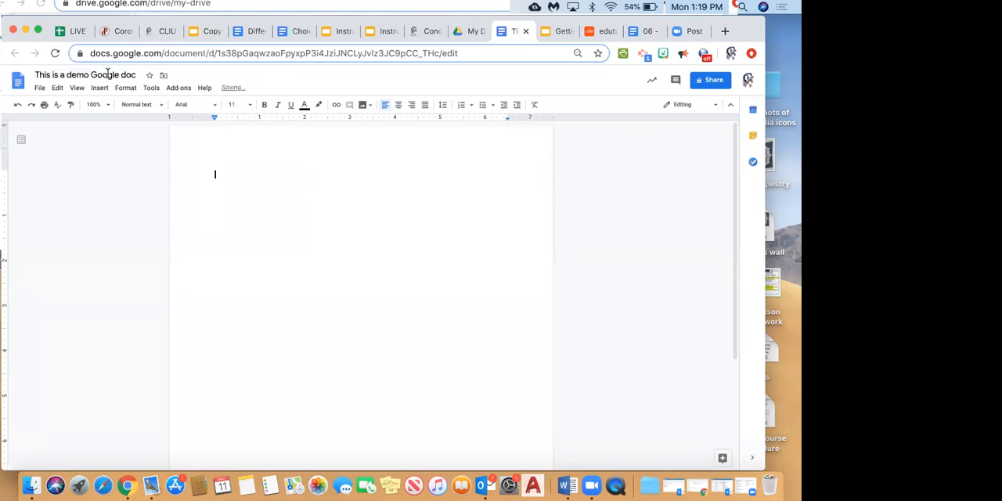
Clear the document's title and return to the empty page body.
click(136, 72)
key(BackSpace)
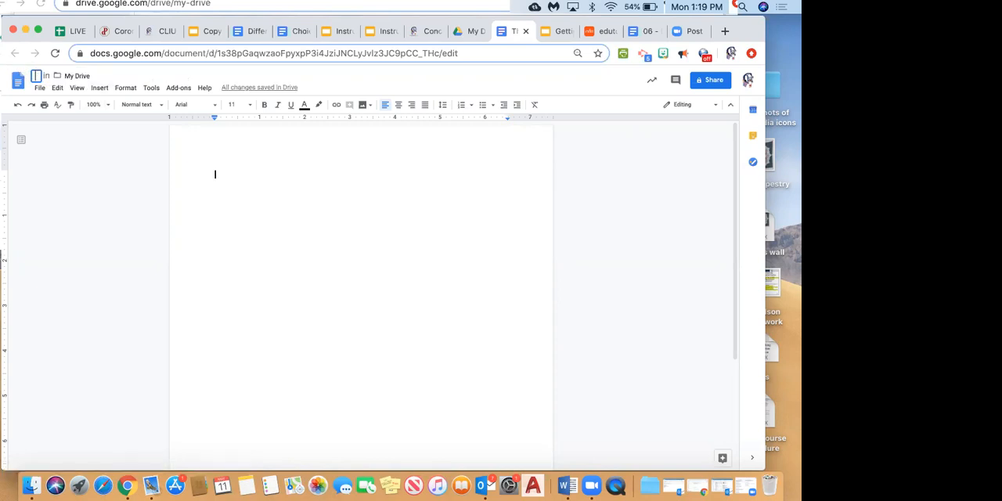
click(328, 186)
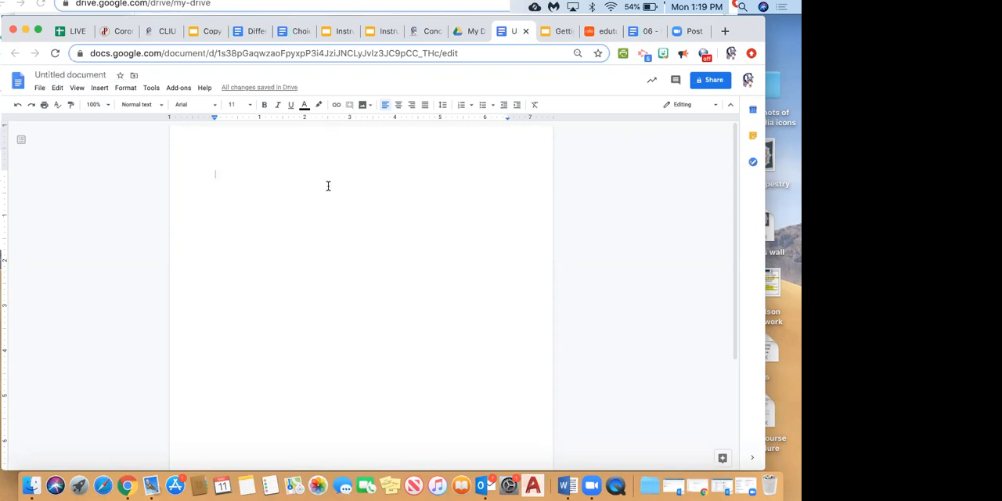
Write the centred heading "Noun Study Guide" with a new line below it, and use the same text as the document's title.
click(395, 105)
text(Nou)
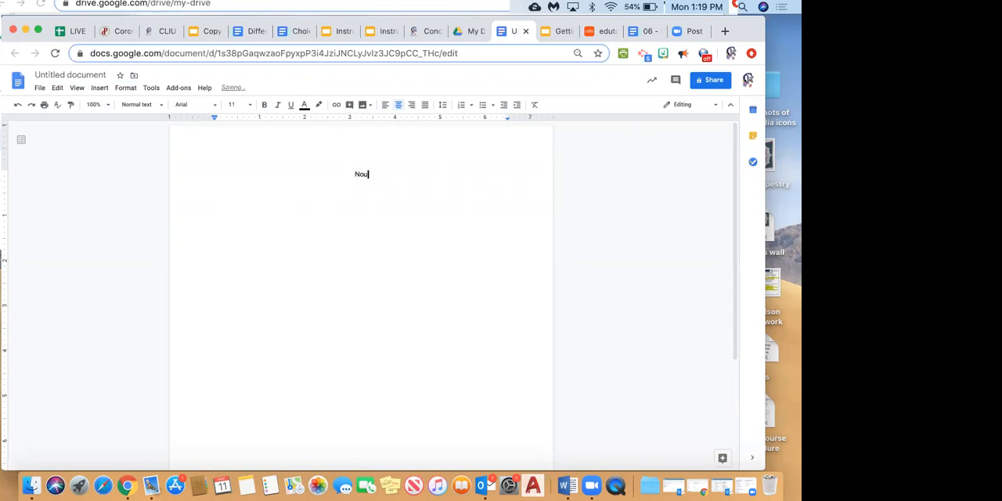
text(n Study Guide)
key(Return)
click(63, 74)
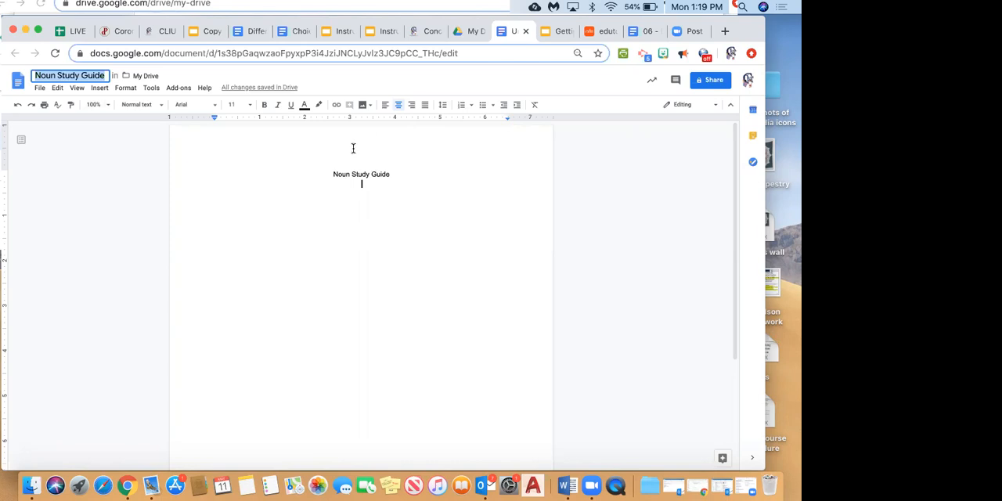
click(405, 172)
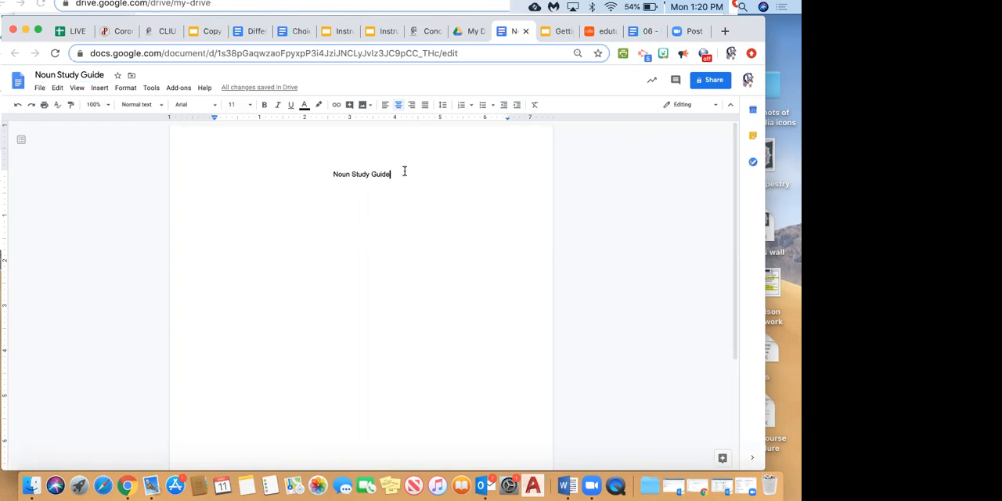
key(Return)
Change the page orientation to Landscape in the page setup.
click(40, 88)
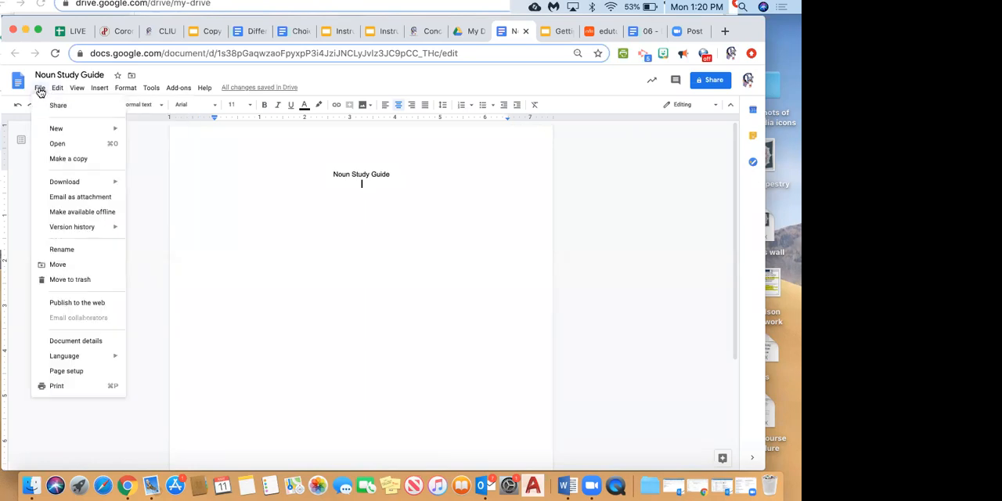
mouse_move(57, 92)
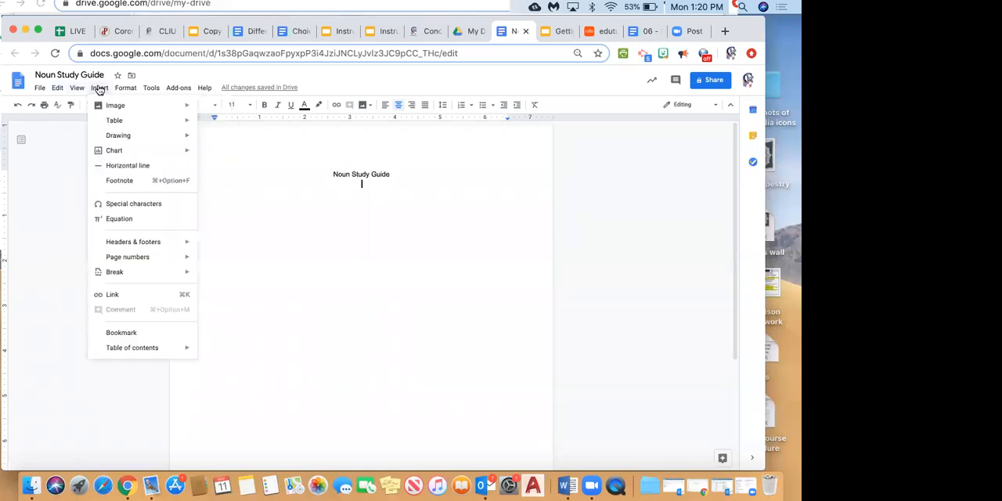
mouse_move(133, 90)
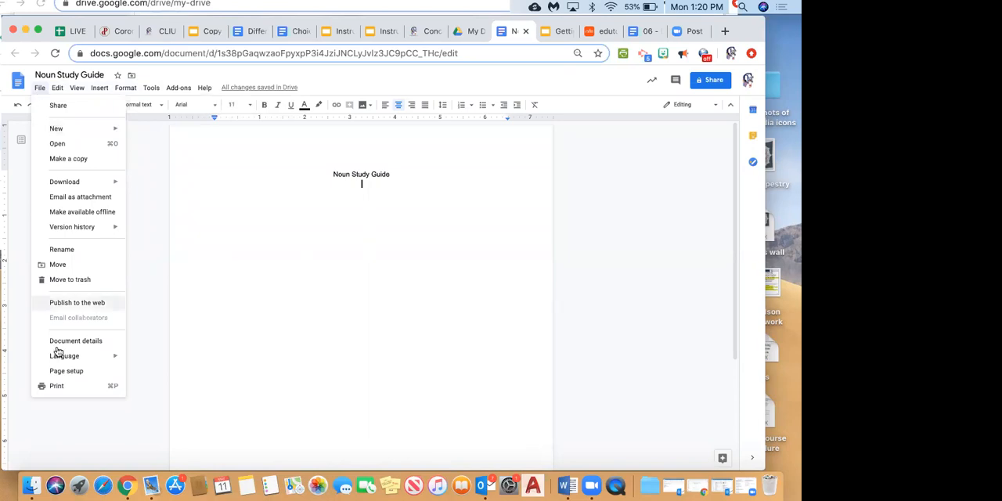
click(66, 372)
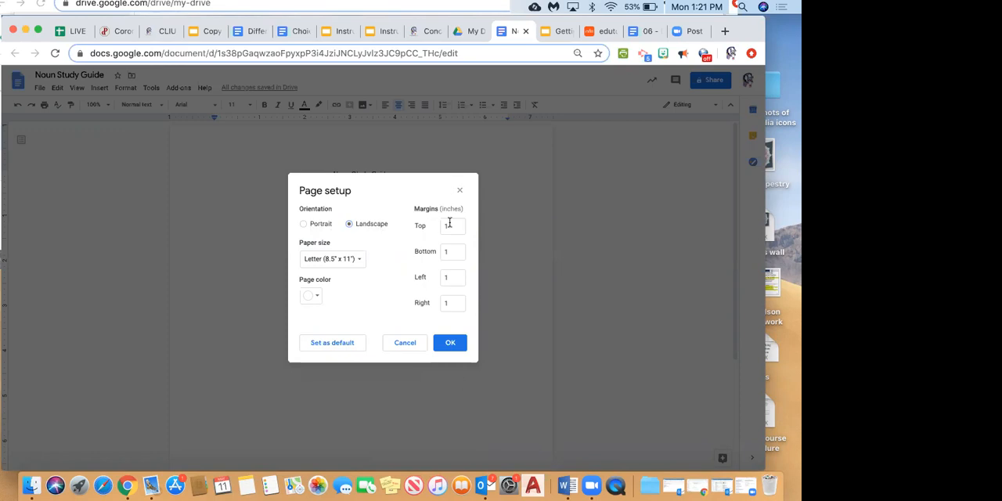
click(444, 350)
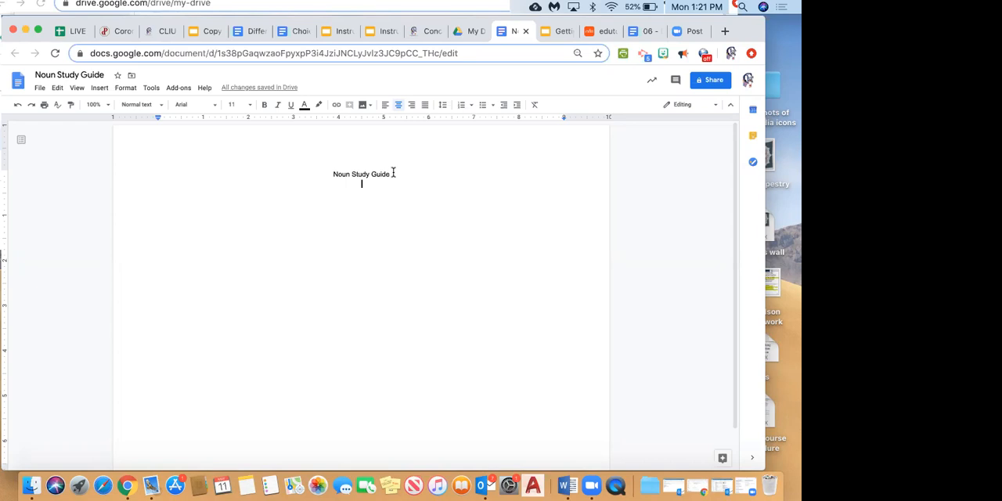
Below the heading, write the left-aligned sentence "Here is an opinion question that I would like answered." and start a new line.
click(99, 88)
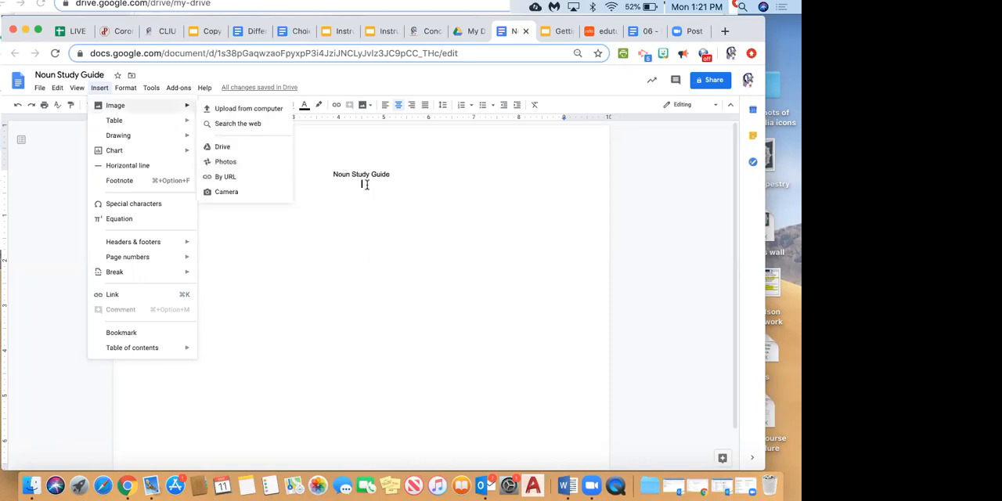
click(366, 185)
key(Return)
key(super+shift+l)
text(H)
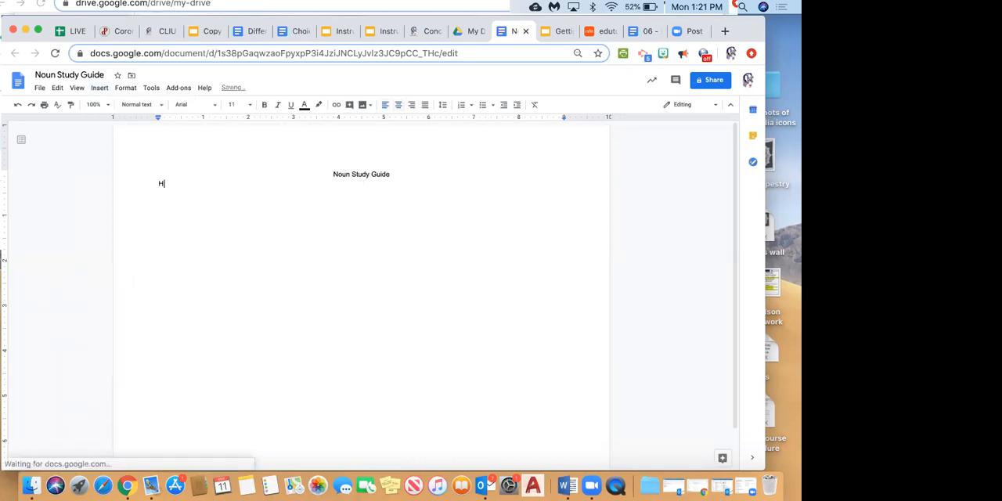
text(er e is a)
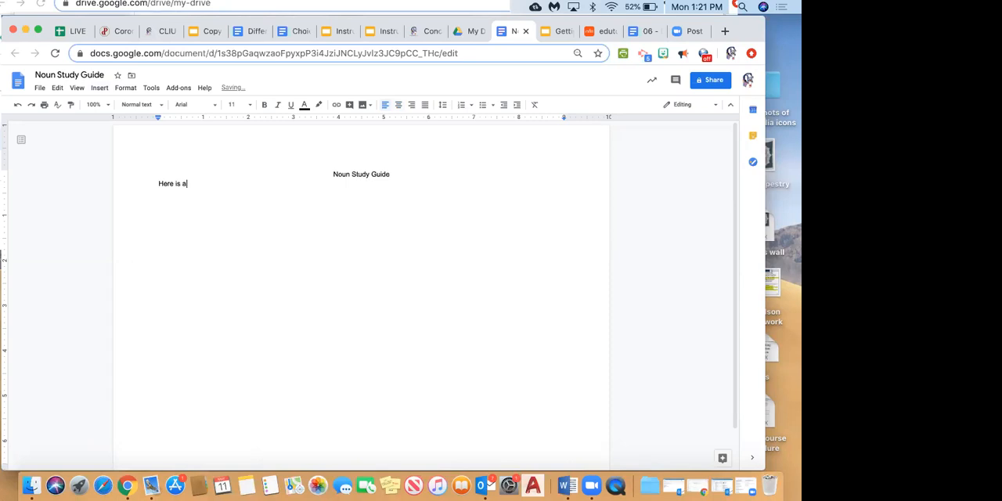
text(n opion)
key(BackSpace)
key(BackSpace)
key(BackSpace)
text(nion question that I would like answered.)
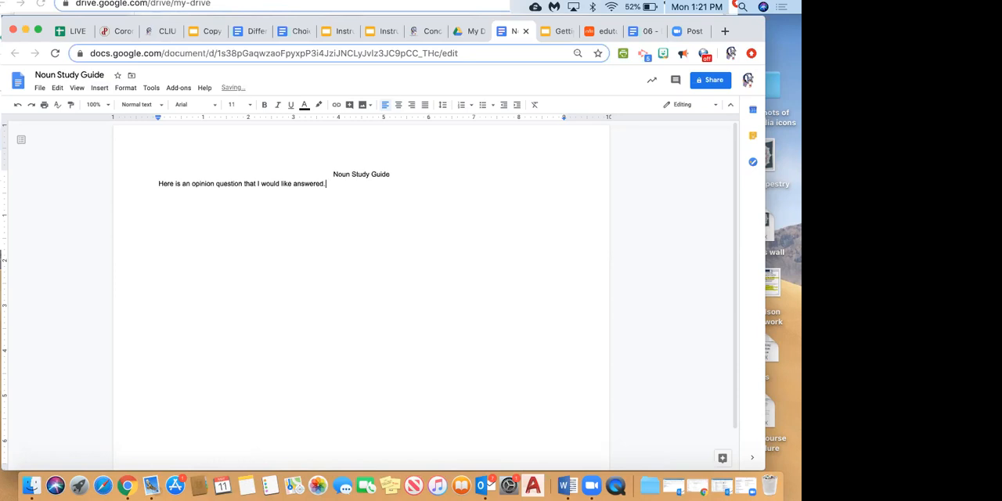
key(Return)
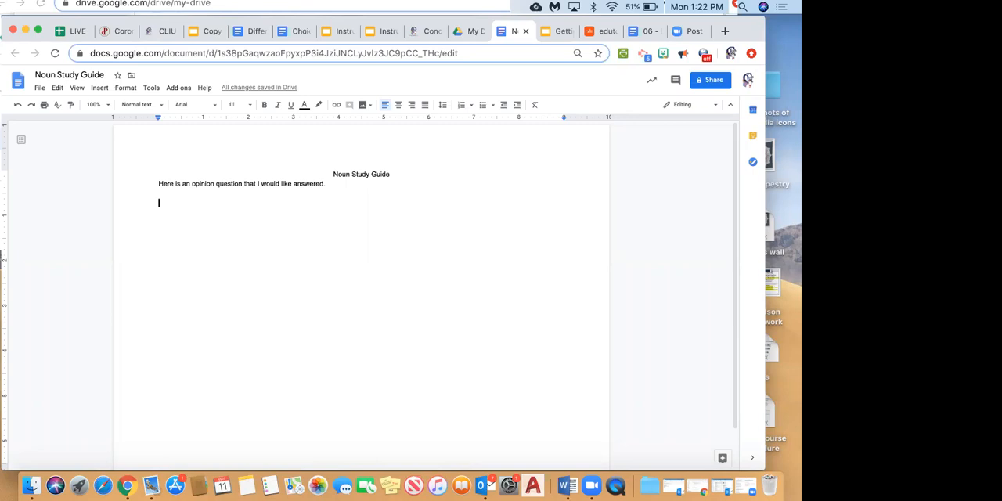
Insert a table of 2 columns and 10 rows below the opinion question sentence.
click(98, 89)
mouse_move(122, 121)
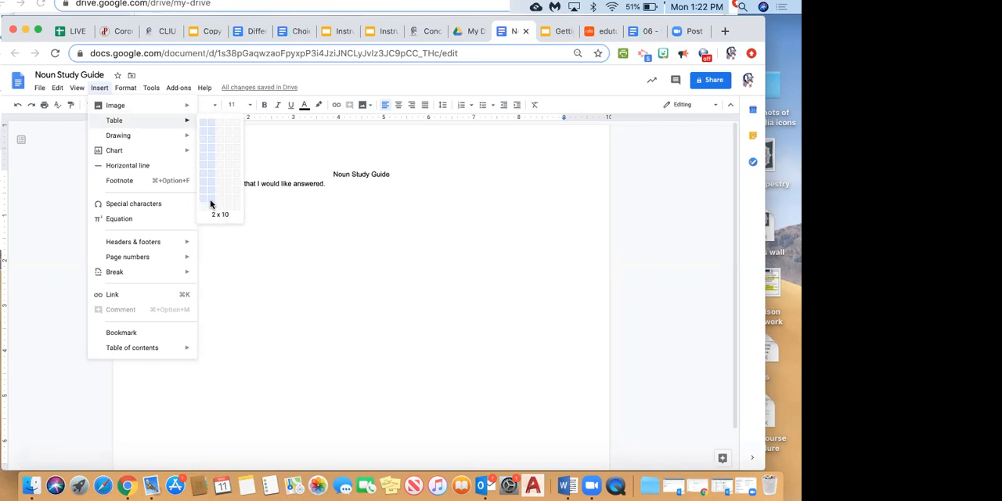
click(210, 200)
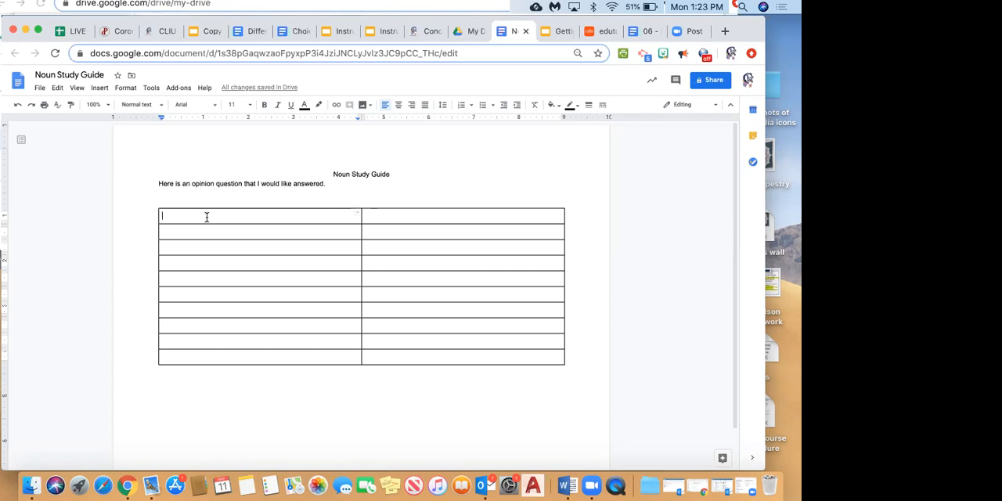
Number the rows of the table's first column from 1 to 10.
text(1)
key(Down)
text(2)
key(Down)
text(3)
key(Down)
text(4)
key(Down)
text(5)
key(Down)
text(6)
key(Down)
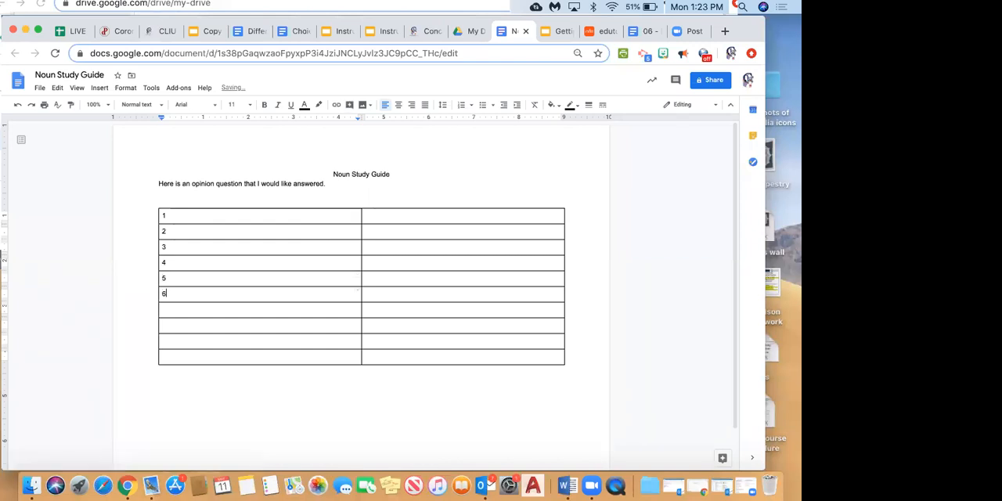
text(7)
key(Down)
text(8)
key(Down)
text(9)
key(Down)
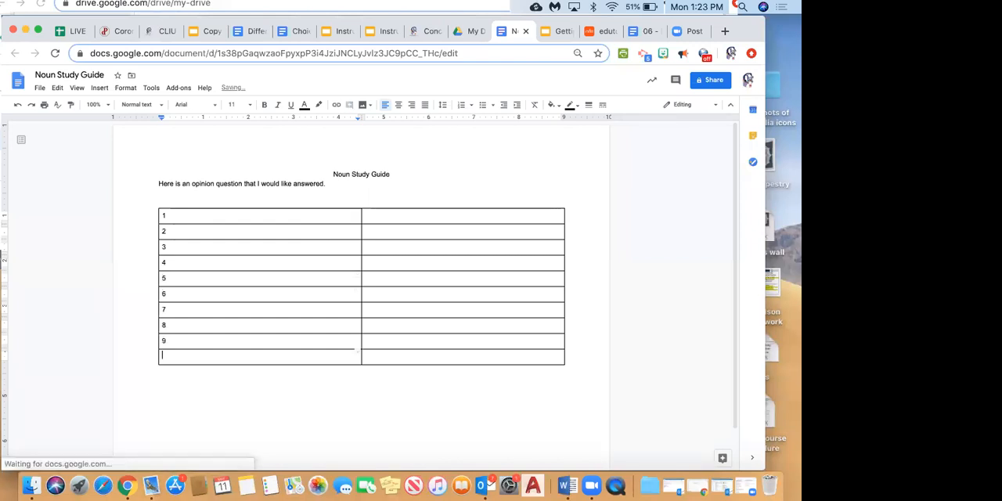
text(10)
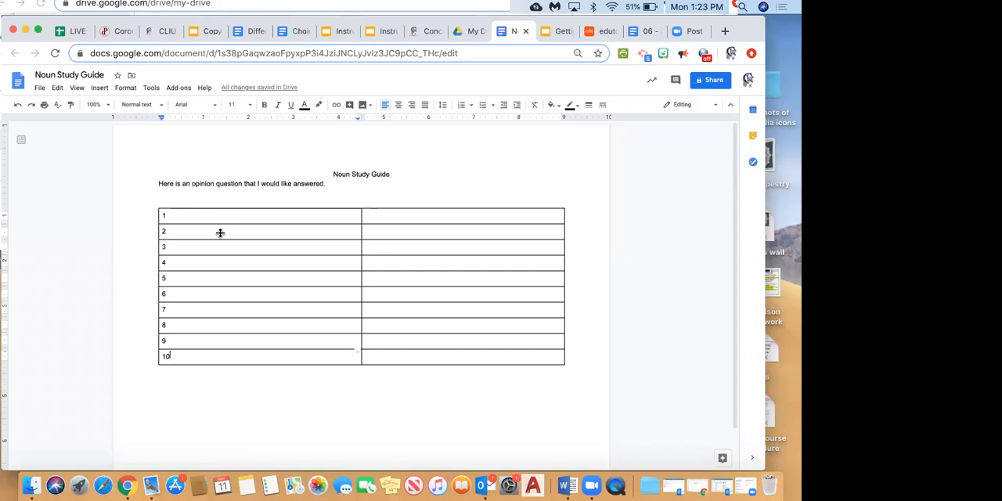
click(182, 292)
click(381, 292)
click(396, 301)
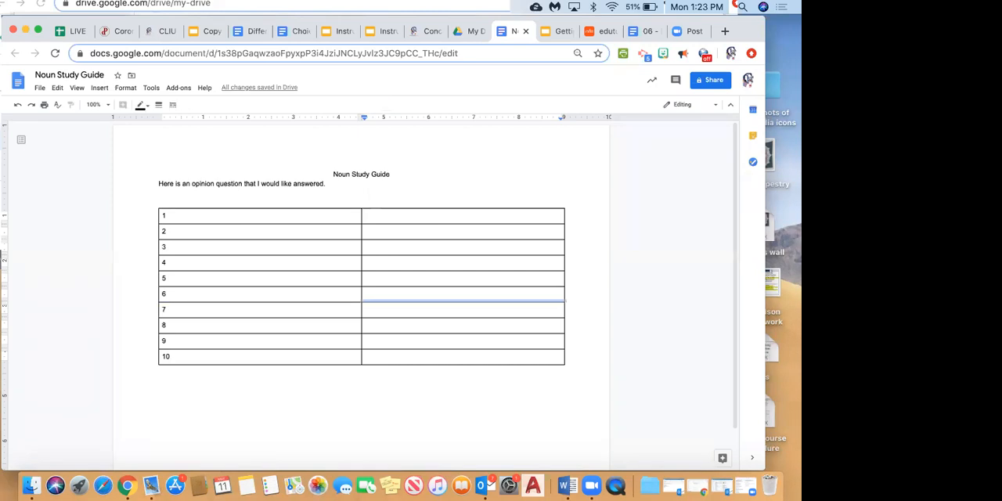
text(jlkjsaflk)
click(404, 292)
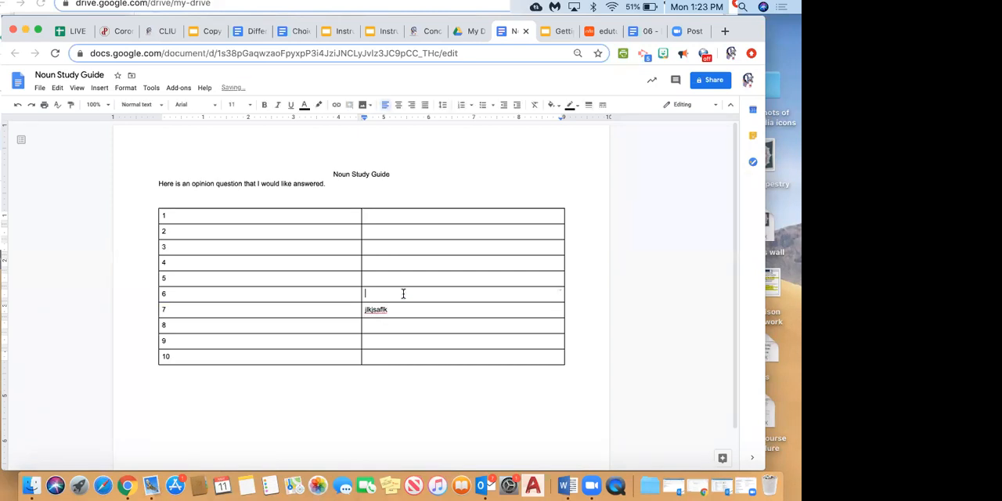
drag(399, 306, 343, 304)
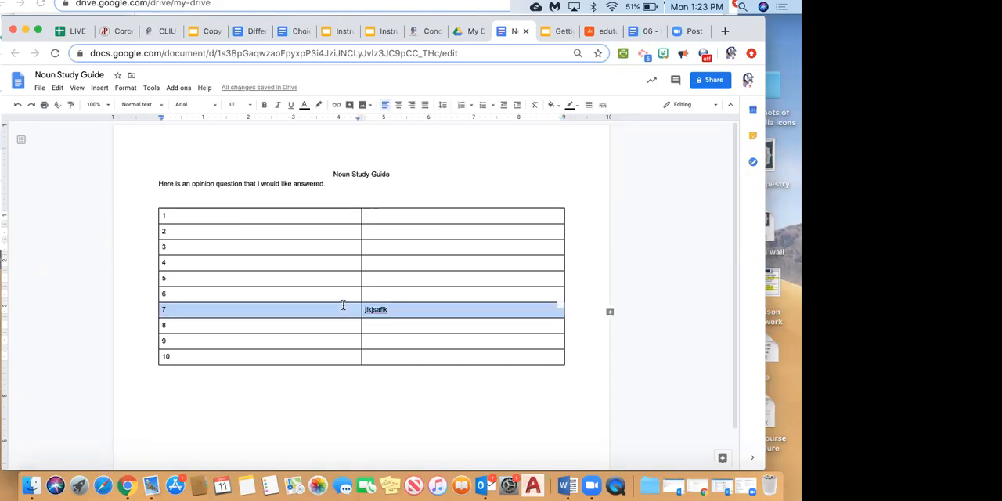
click(396, 313)
double_click(381, 310)
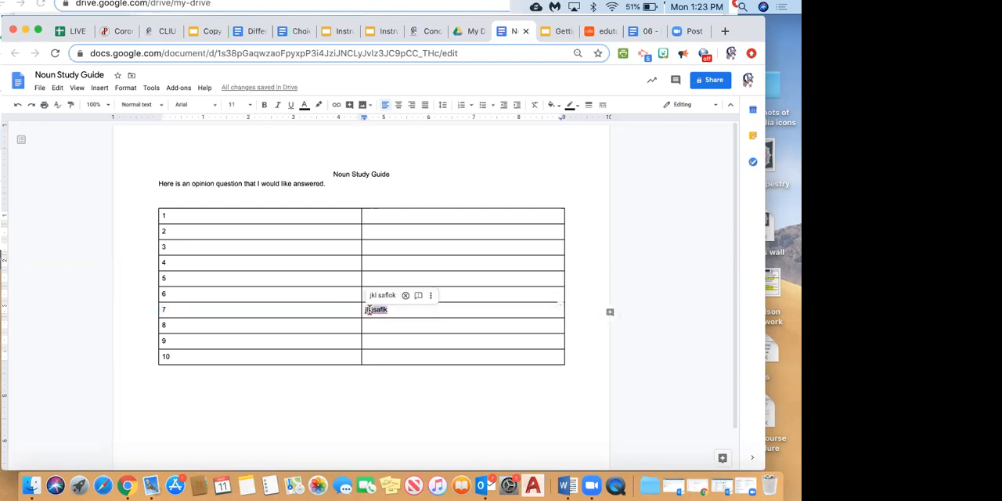
key(BackSpace)
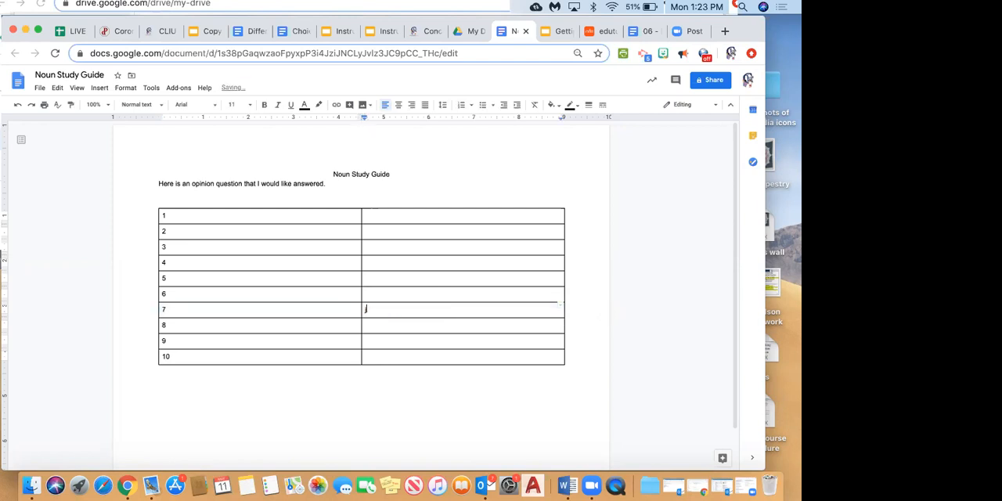
Enter the sample text "jlkjlksdfjlksjflkjslkjljlk" in the second column of row 6.
click(371, 294)
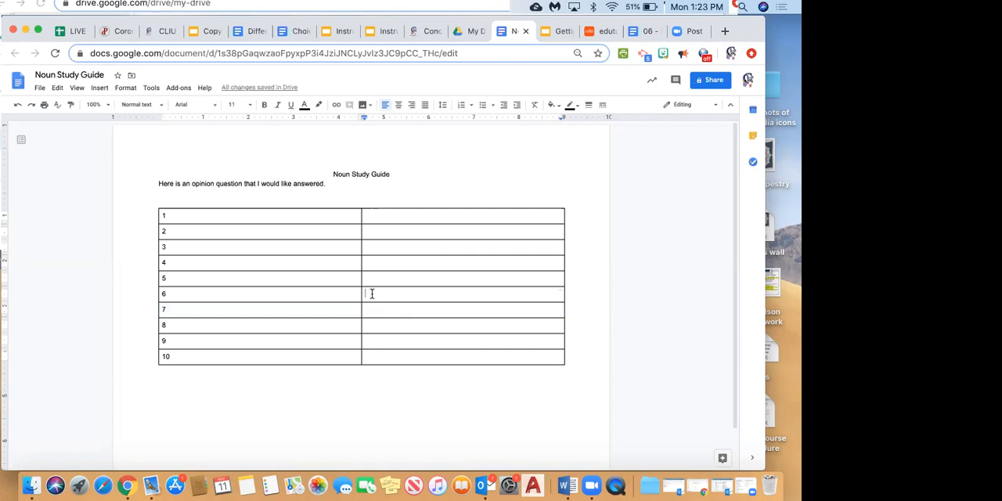
text(jlkjlksdfjlksjflkjslkjljlk)
Write the centred line "Writing sample" below the table.
click(266, 406)
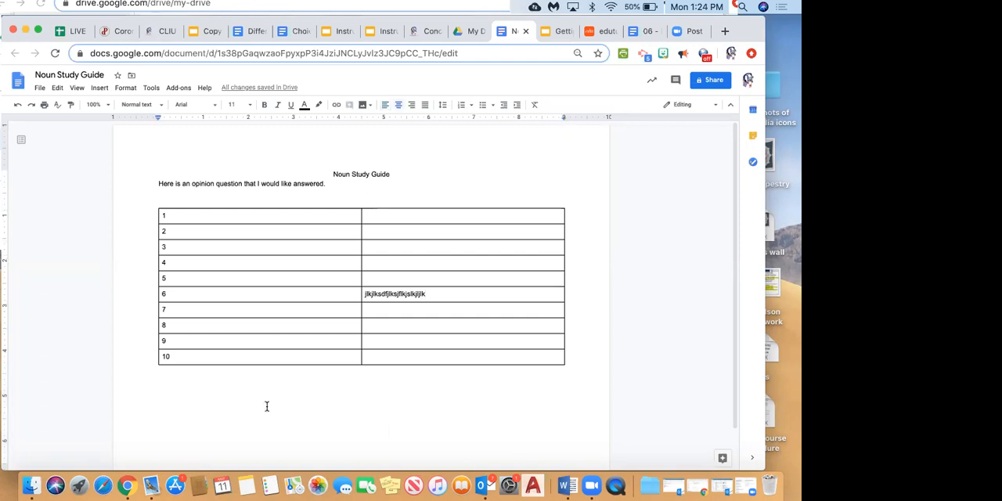
key(Return)
text(Writing sample)
click(125, 88)
mouse_move(95, 91)
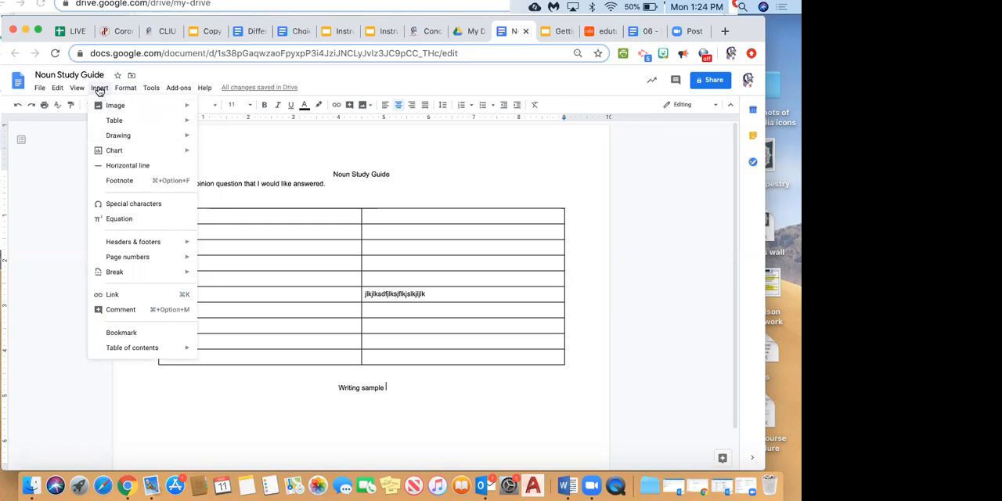
click(117, 308)
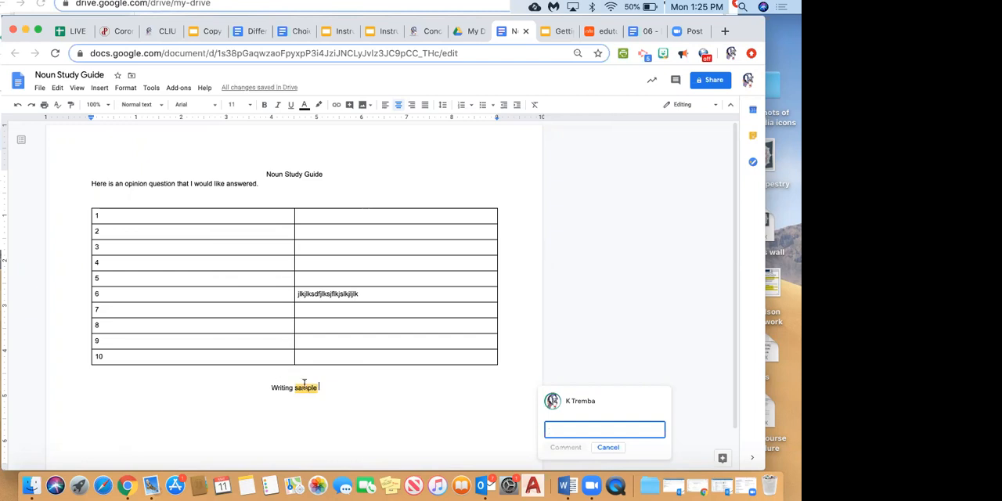
click(357, 397)
Attach the comment "Change this later" to the word "sample" in the line below the table.
drag(410, 395, 371, 390)
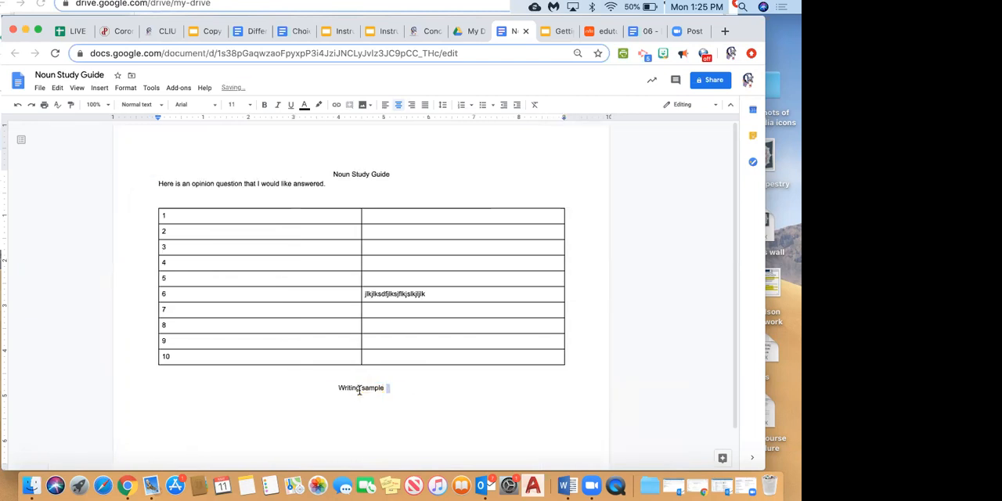
double_click(377, 389)
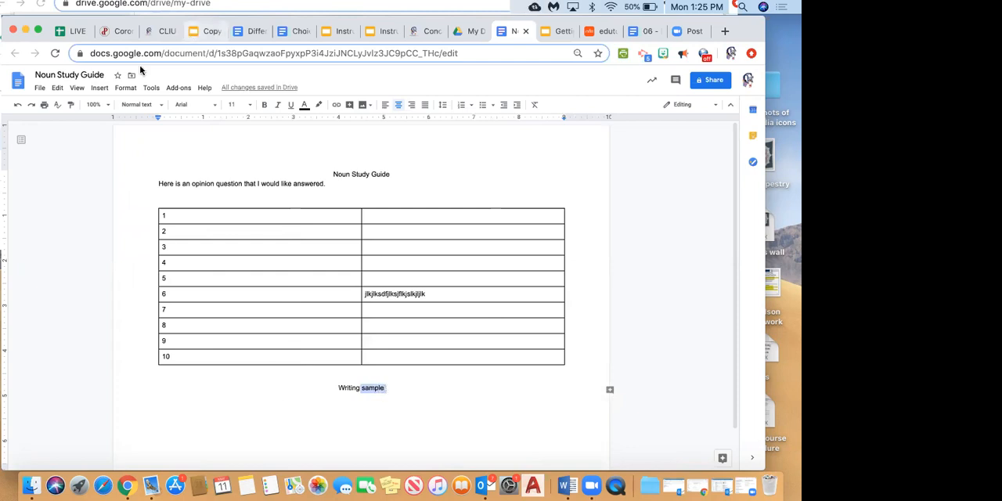
click(101, 88)
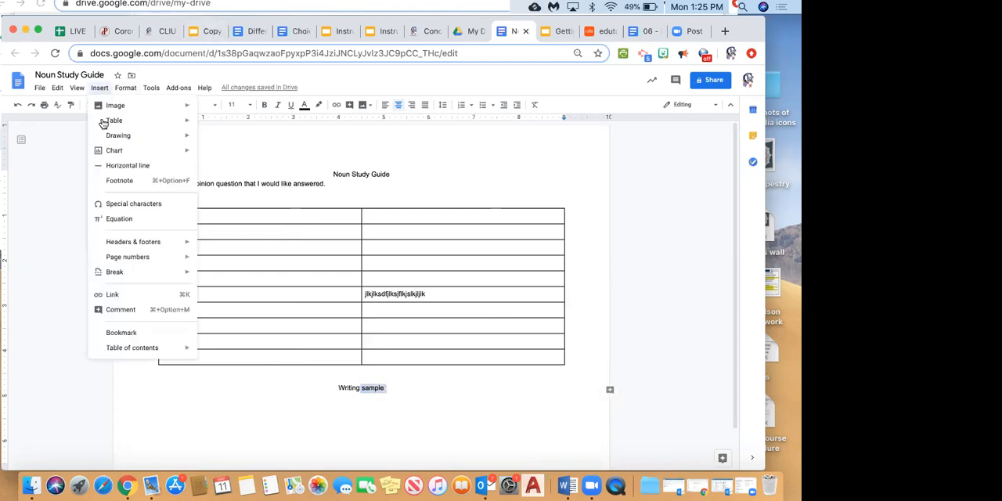
click(121, 310)
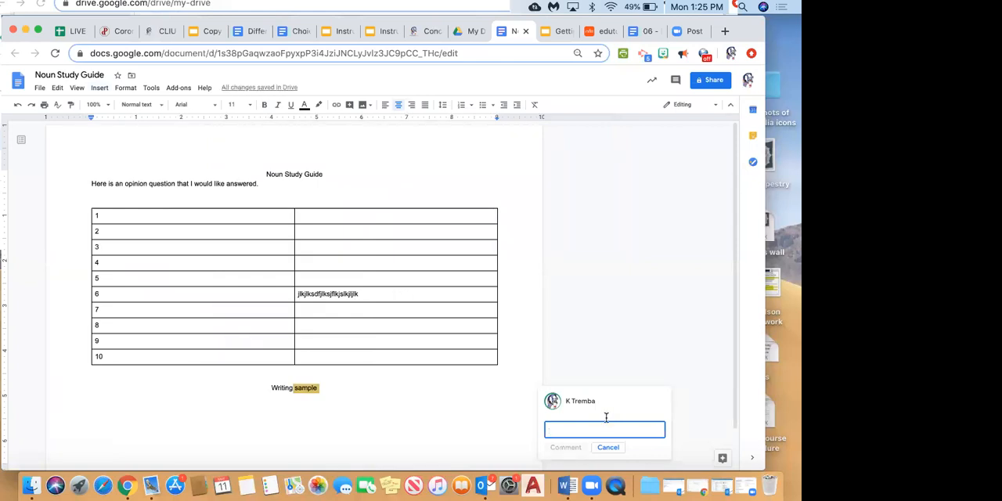
text(Chang)
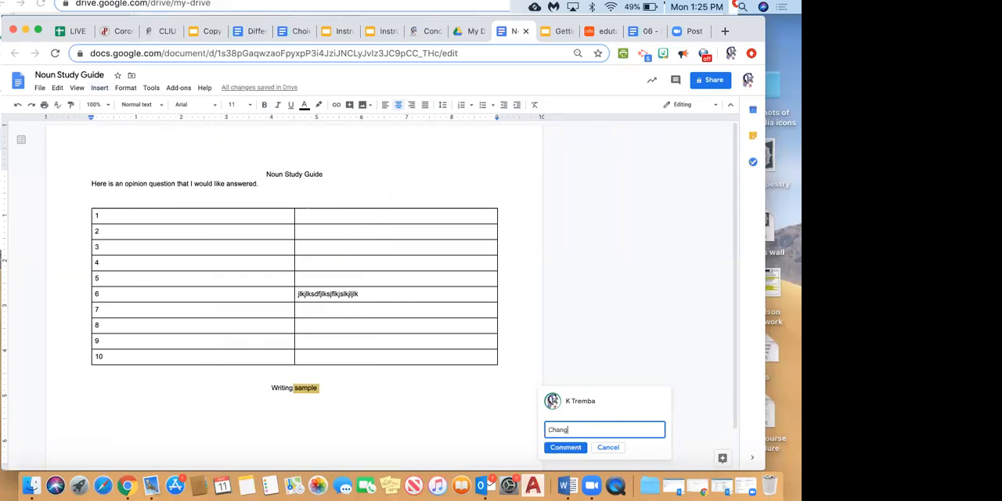
text(e this later)
key(Return)
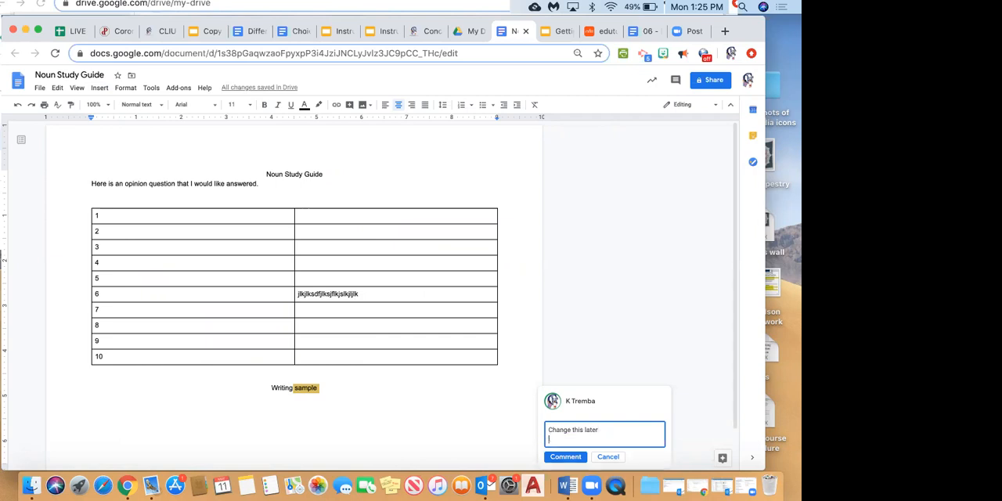
click(567, 456)
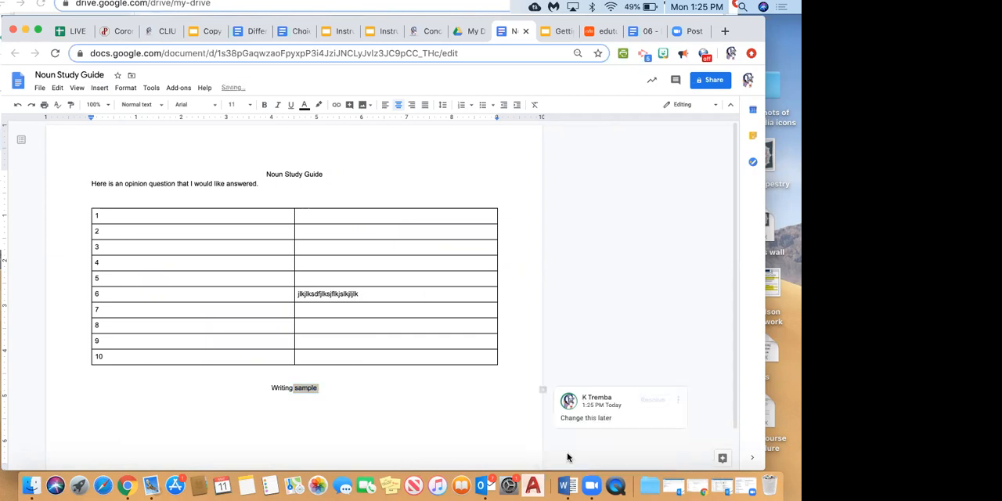
Mark the comment on the word "sample" as resolved.
click(299, 388)
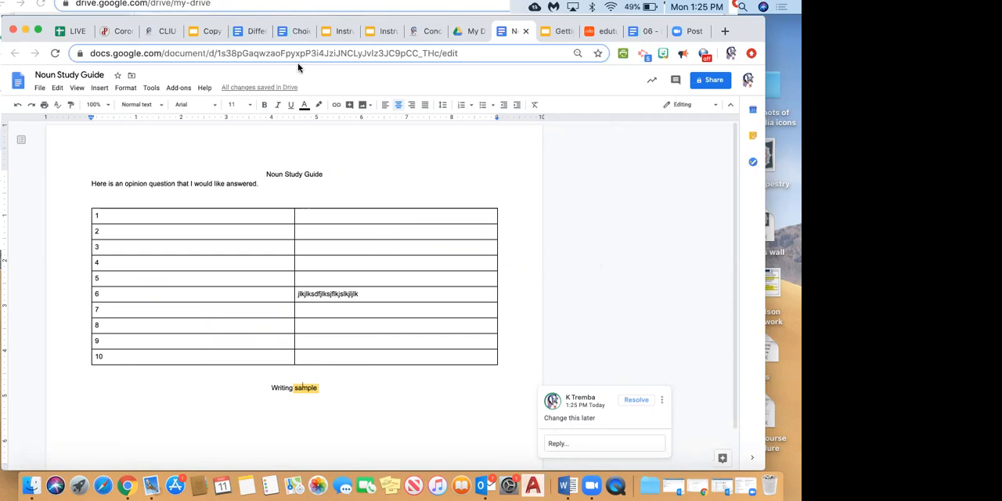
click(99, 88)
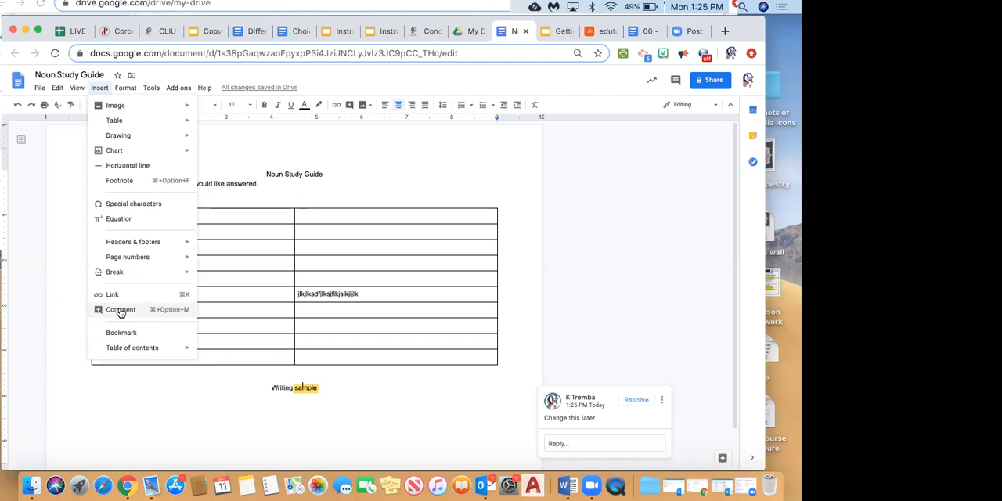
click(532, 140)
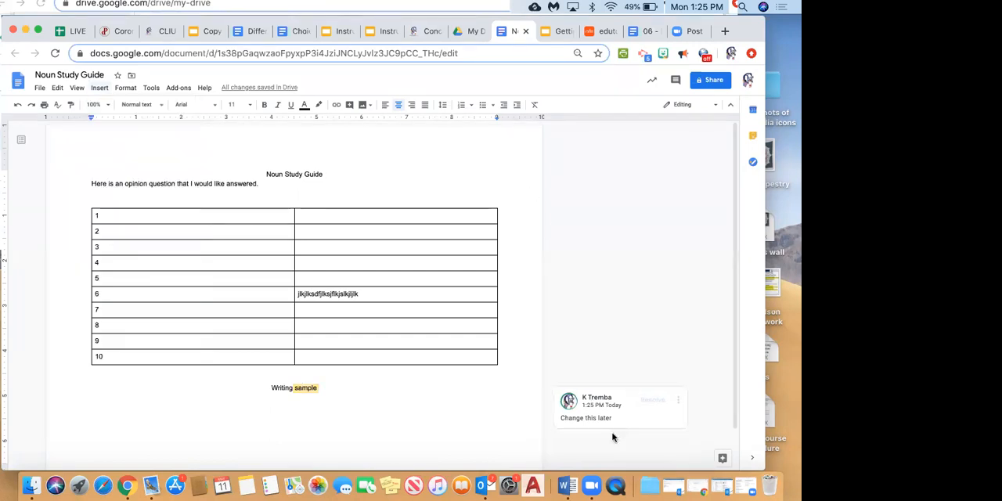
click(300, 389)
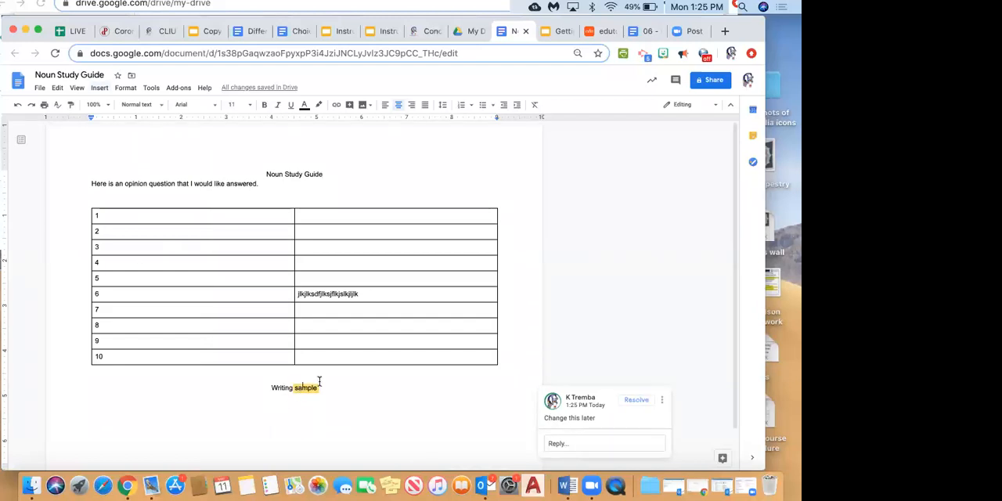
click(638, 403)
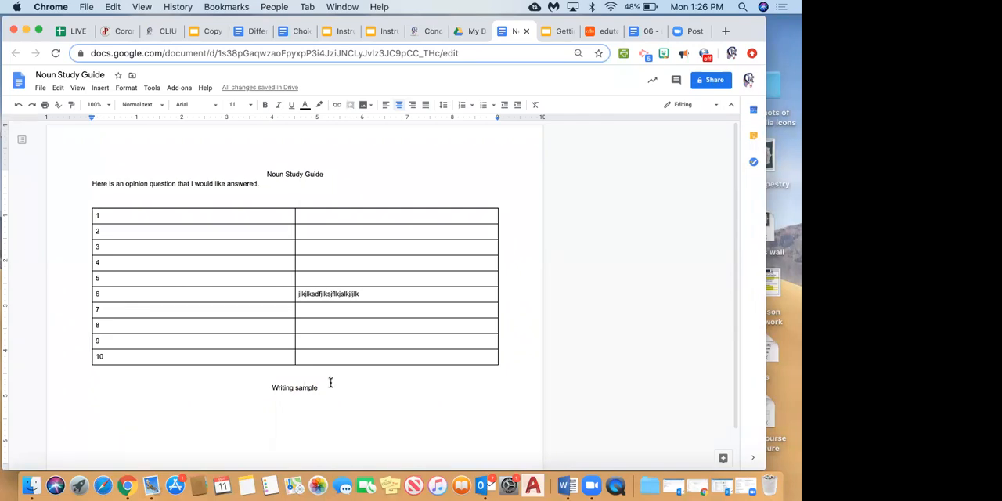
Insert the chalk art JPEG from the computer's Desktop on a new line below "Writing sample".
key(Return)
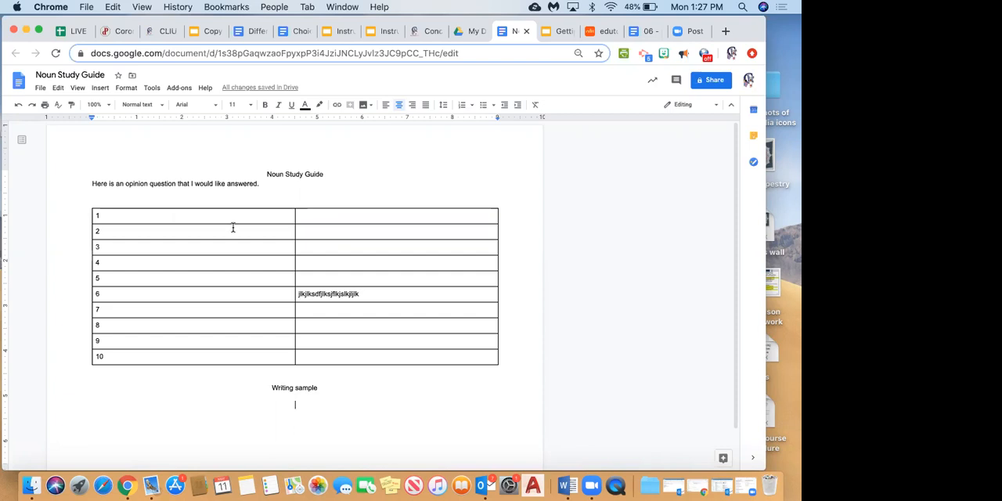
click(99, 87)
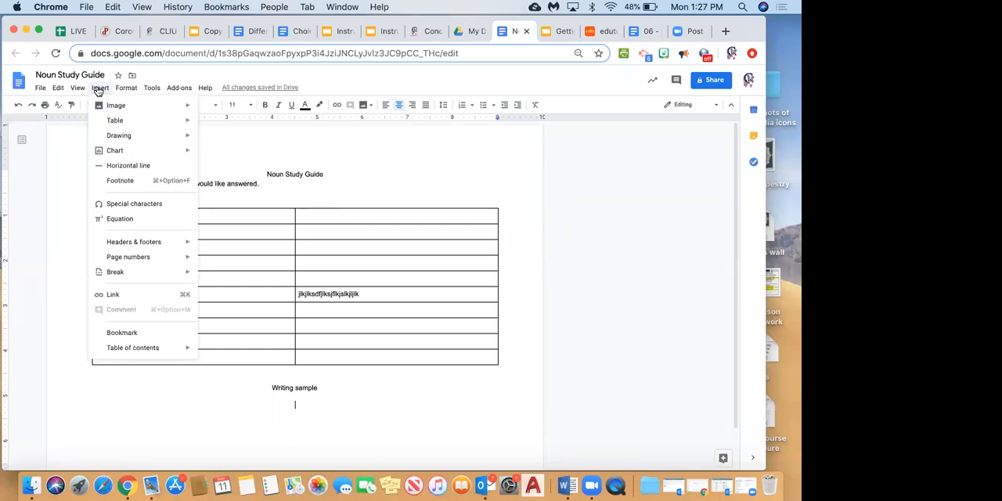
mouse_move(115, 122)
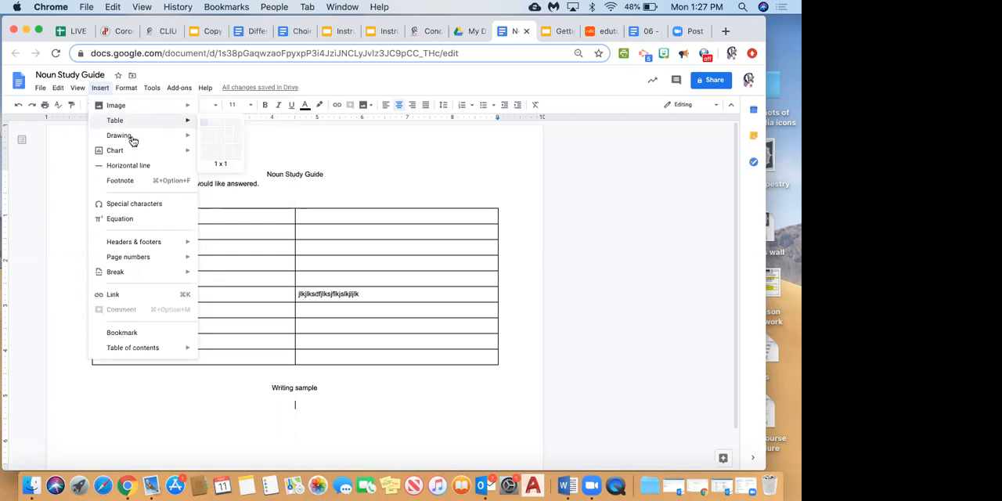
mouse_move(188, 105)
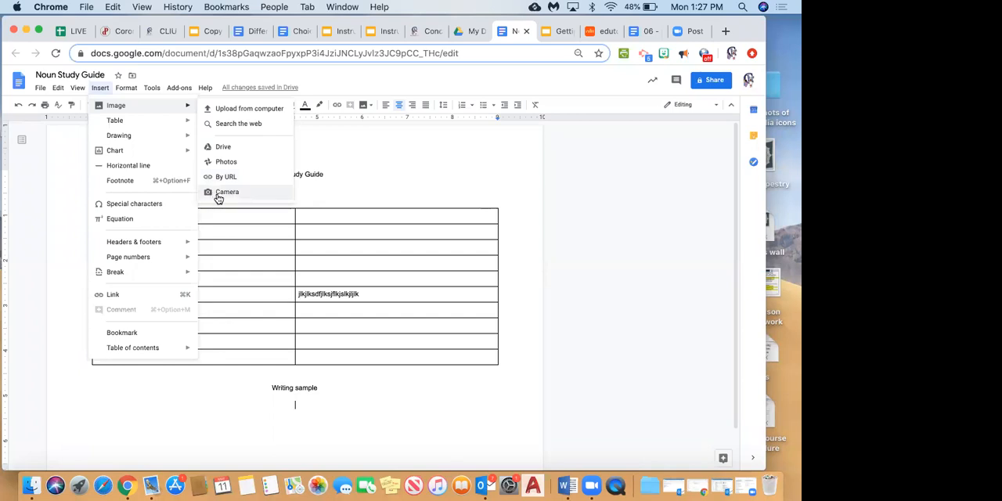
click(255, 111)
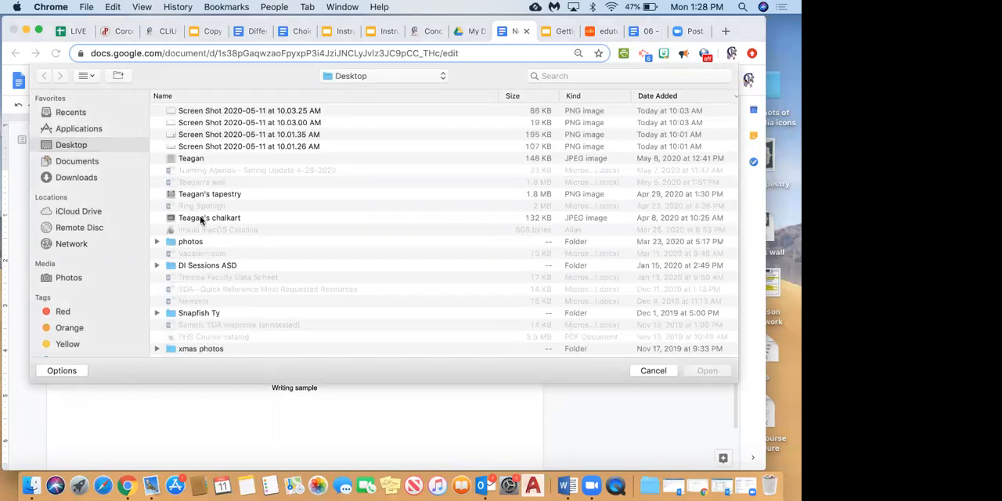
click(199, 217)
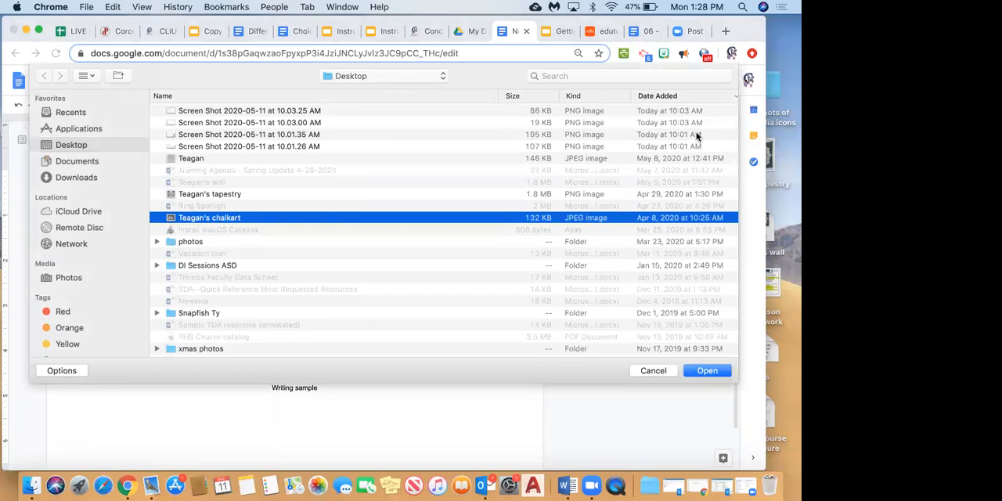
click(702, 371)
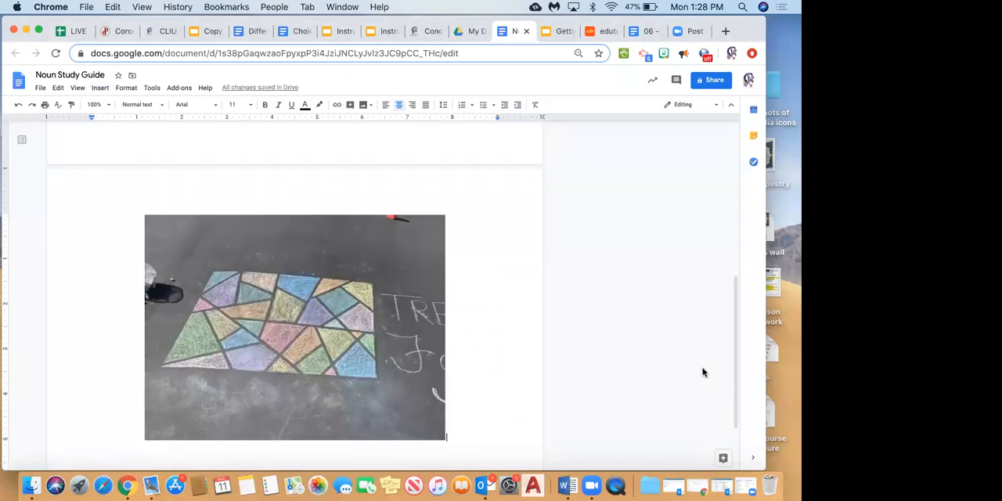
Start a new line after the chalk art picture and search the web for "apple" images.
key(Return)
click(100, 87)
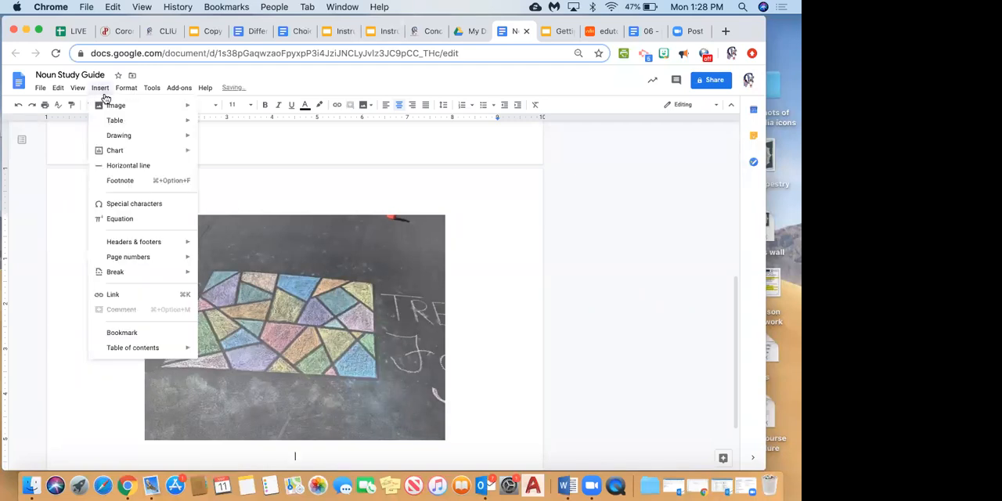
mouse_move(106, 104)
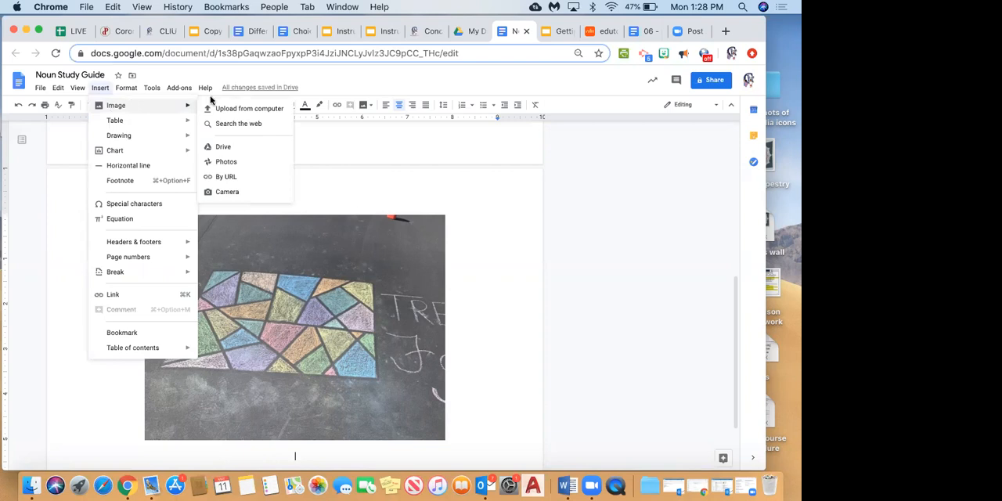
click(228, 125)
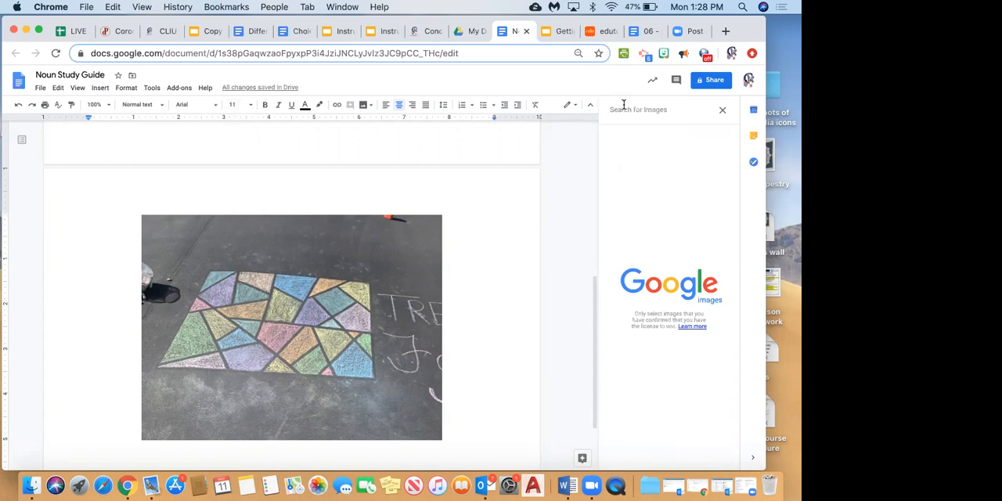
text(apple)
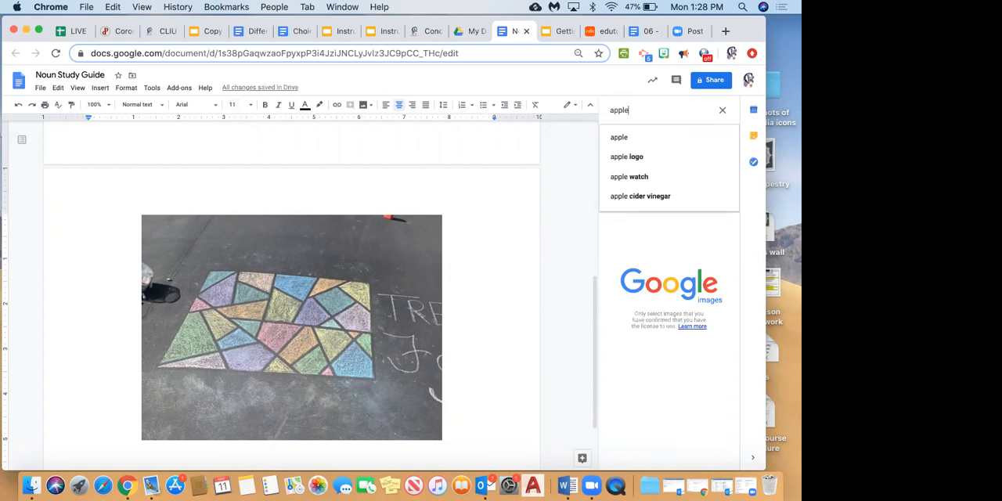
key(Return)
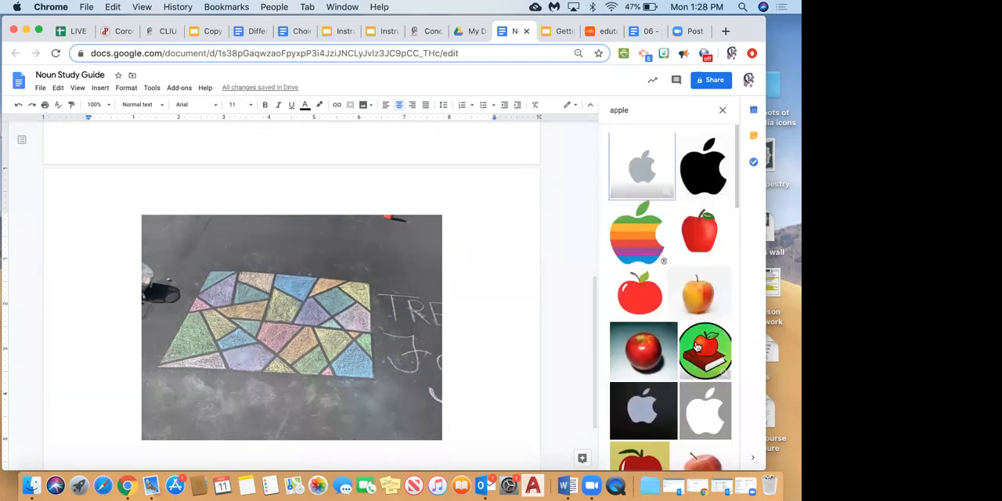
Insert the photo of a single red apple with a dark shaded background from the image results.
scroll(697, 346, down, 3)
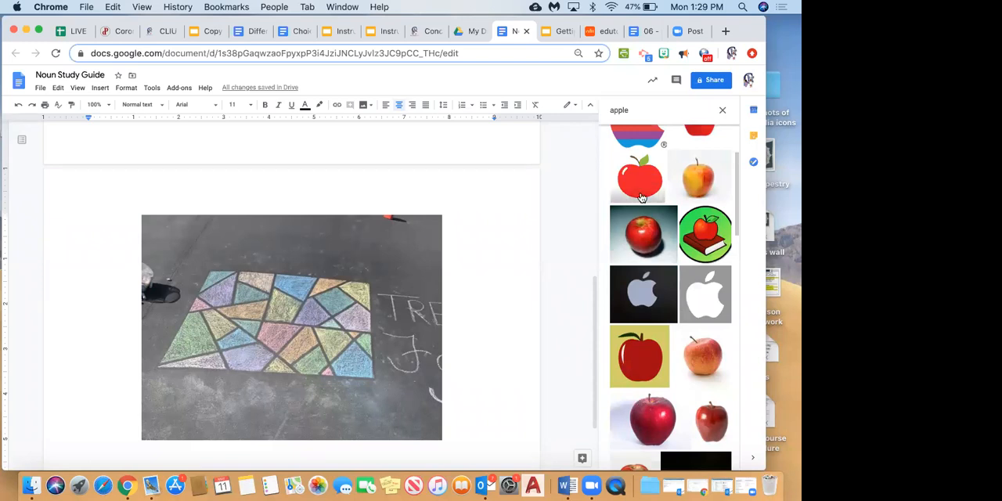
scroll(640, 197, up, 2)
scroll(632, 344, down, 4)
scroll(632, 344, down, 5)
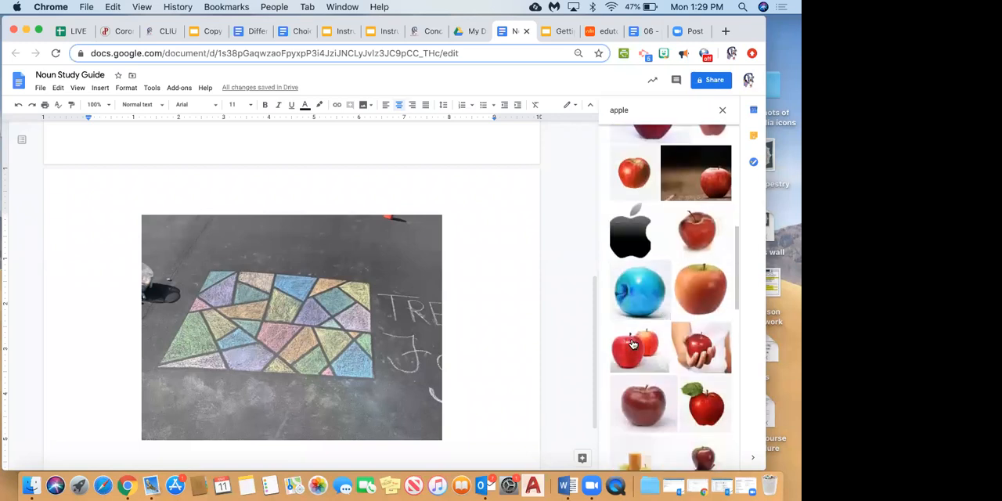
scroll(650, 168, up, 7)
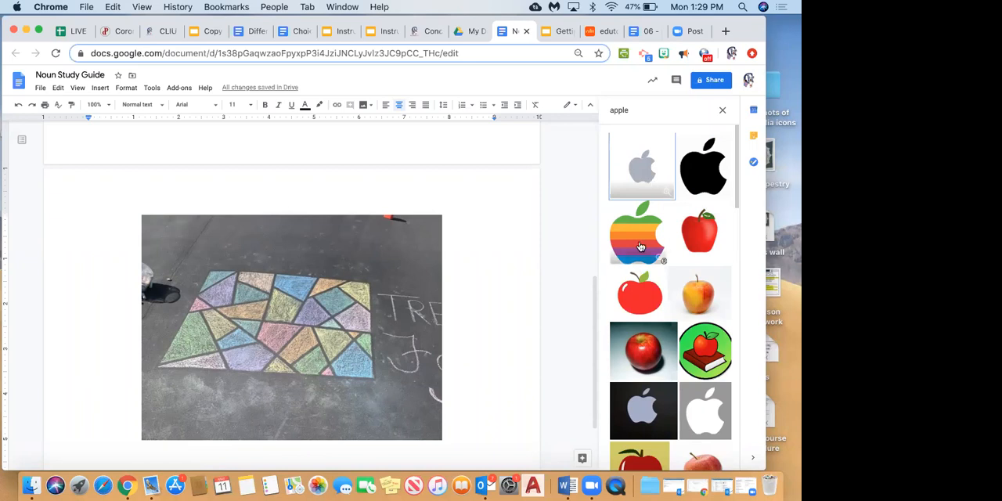
scroll(640, 246, down, 2)
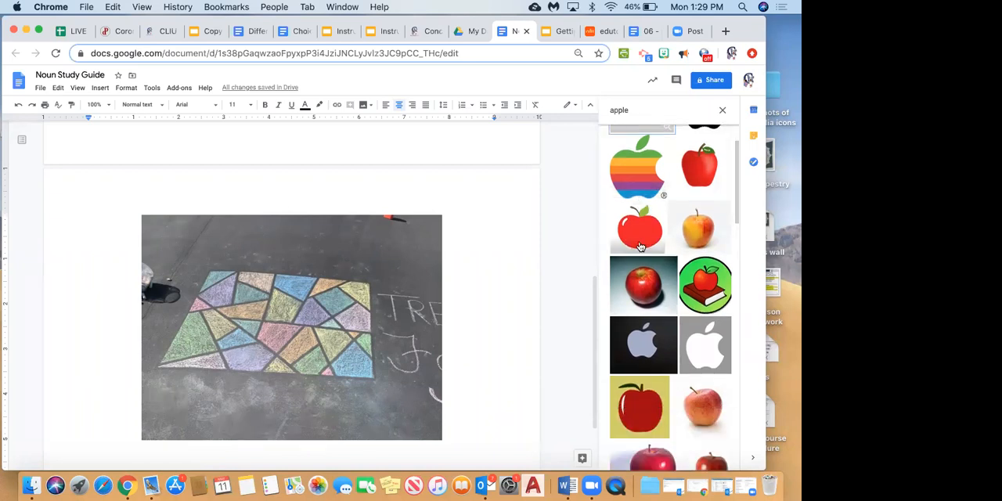
click(645, 298)
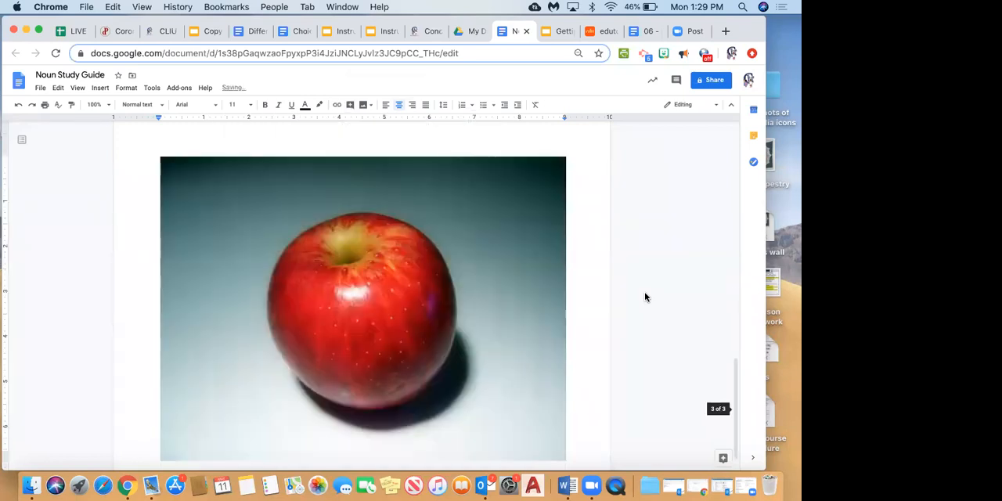
Shrink the apple picture proportionally to about 3.6 inches wide.
click(508, 272)
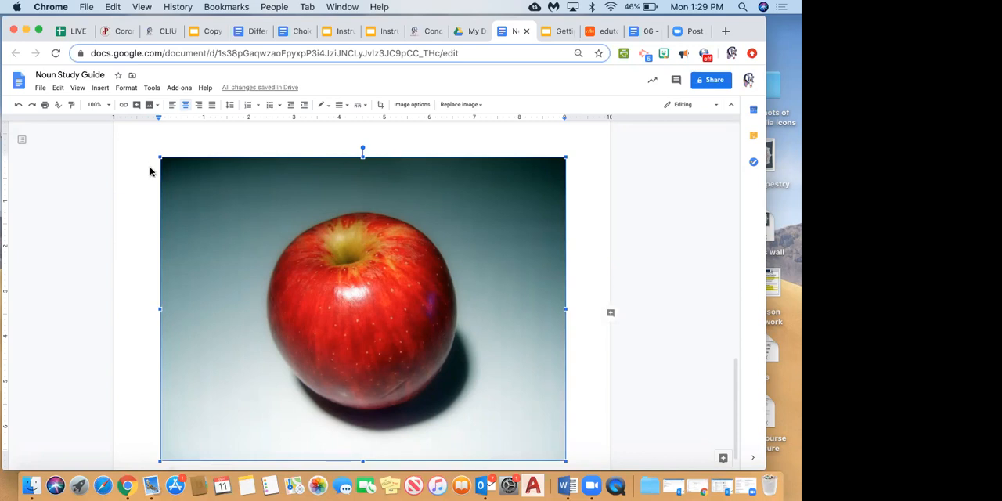
click(530, 209)
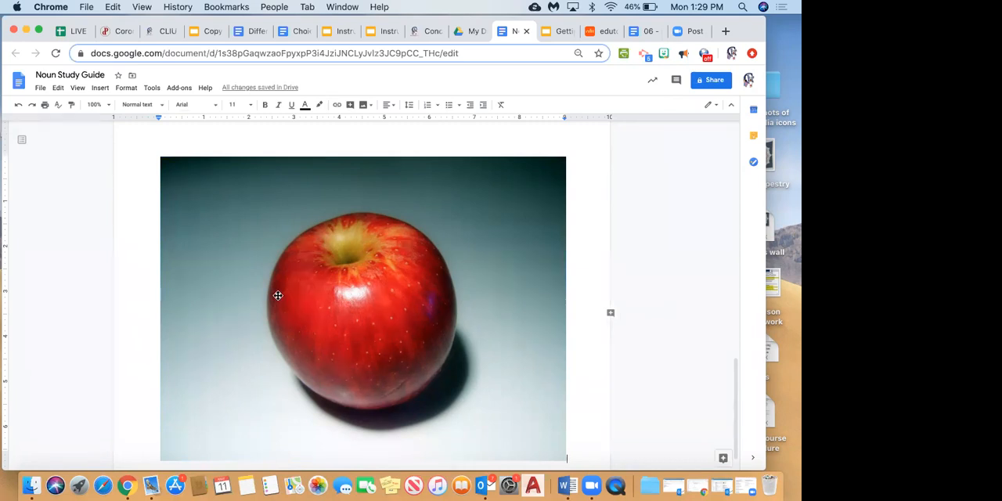
click(312, 273)
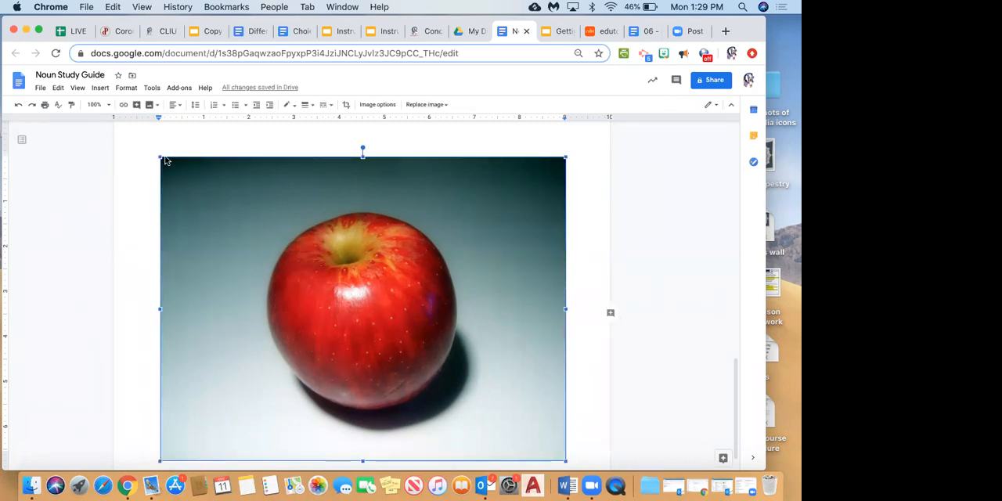
drag(159, 158, 404, 340)
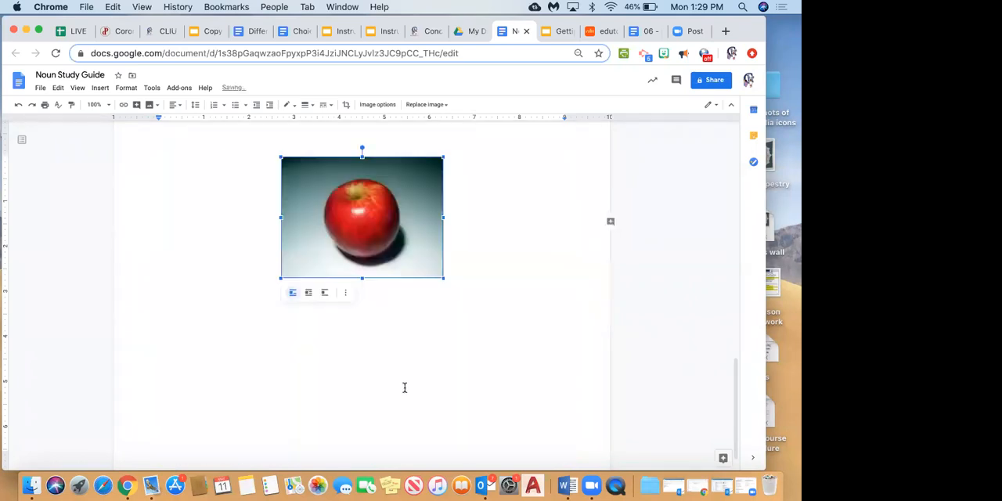
Crop the red apple photo along its right and bottom edges to about 2.9 by 2.4 inches.
right_click(403, 245)
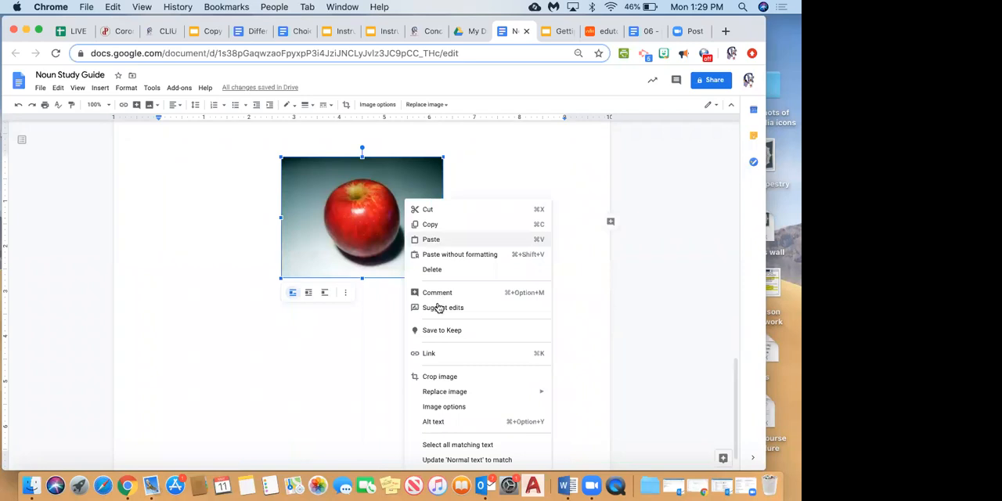
click(444, 378)
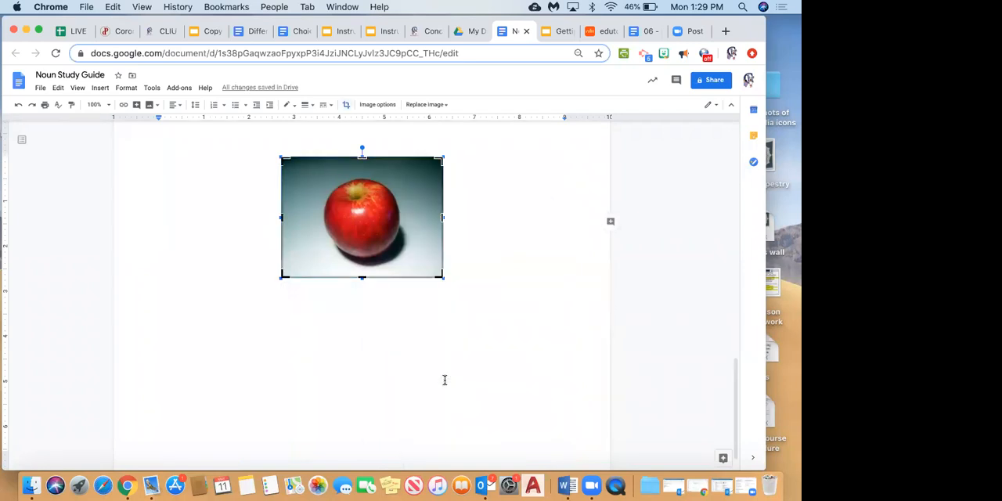
drag(443, 215, 412, 217)
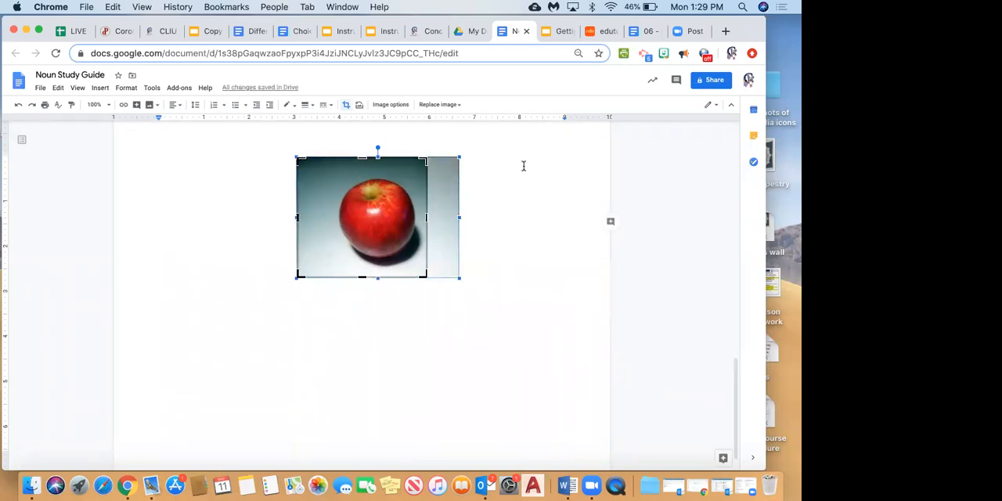
drag(377, 277, 360, 264)
right_click(338, 321)
key(Escape)
click(485, 241)
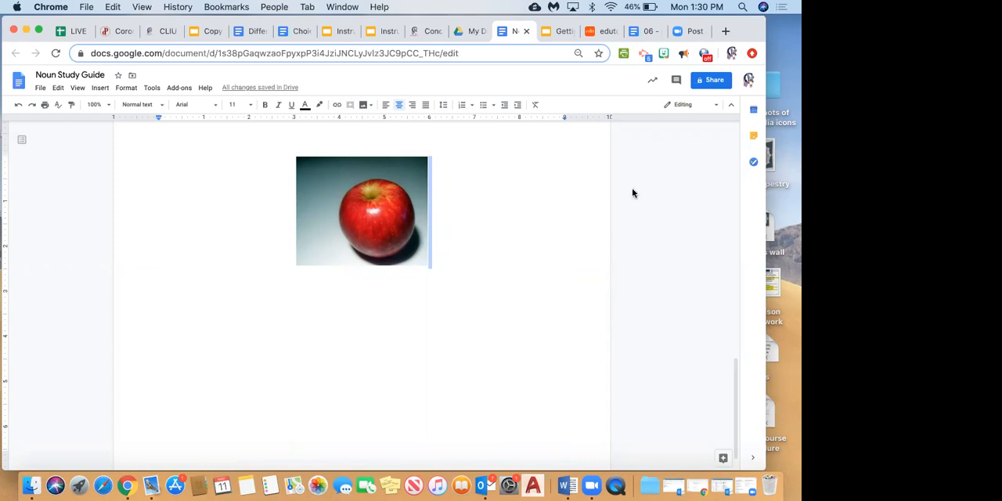
Search the web for "apple" images to insert after the cropped apple photo.
click(105, 89)
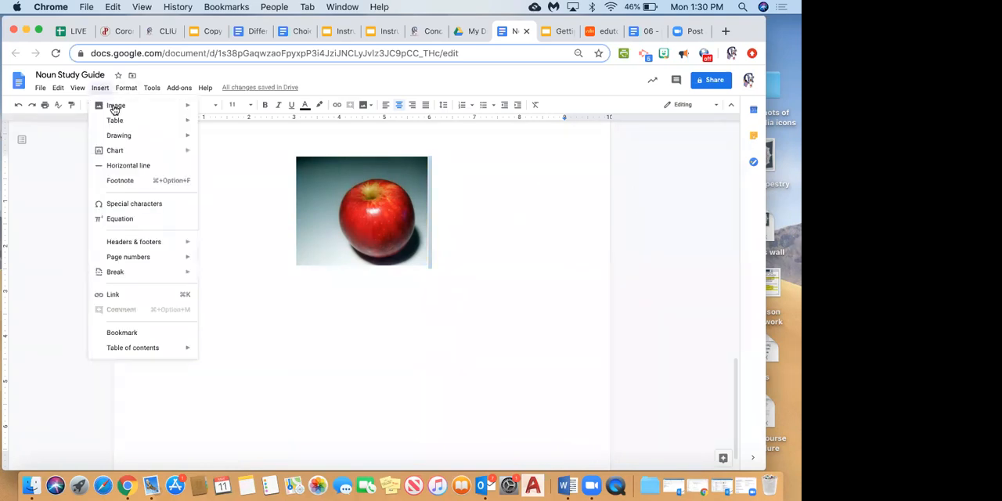
mouse_move(113, 106)
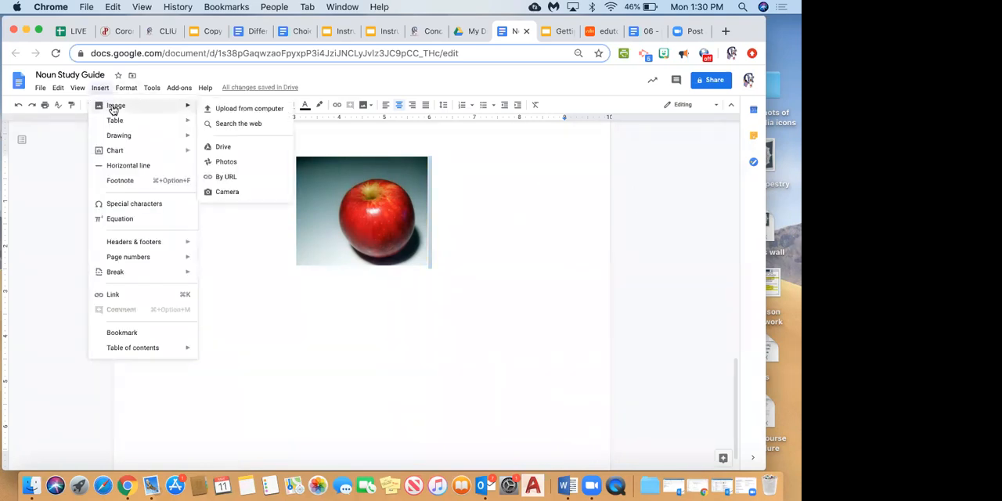
click(266, 126)
text(apple)
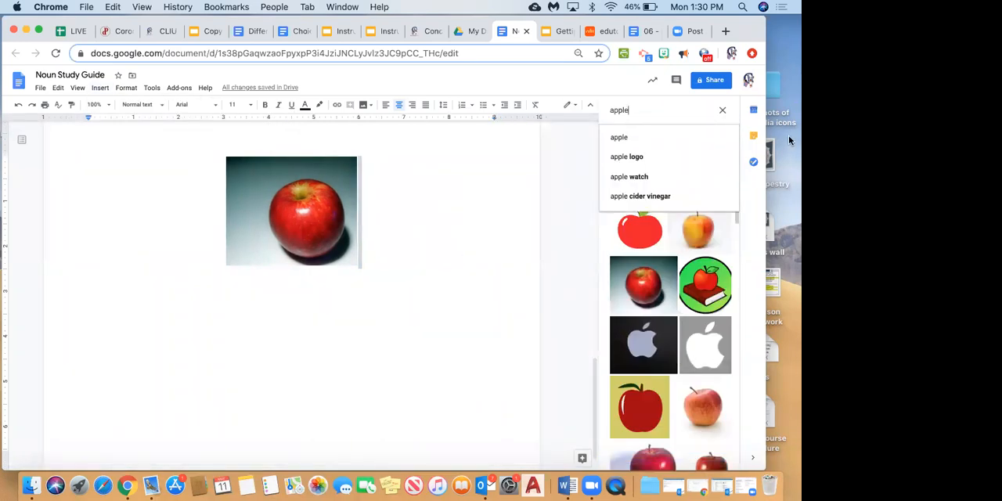
Insert three image results together: the red cartoon apple on white, the red apple on yellow, and the white Apple logo on grey.
click(640, 233)
click(641, 233)
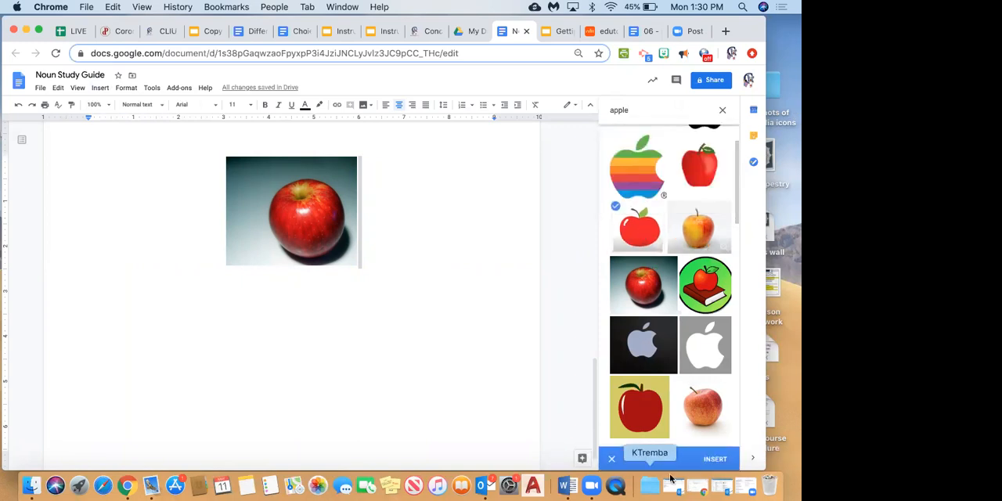
click(651, 399)
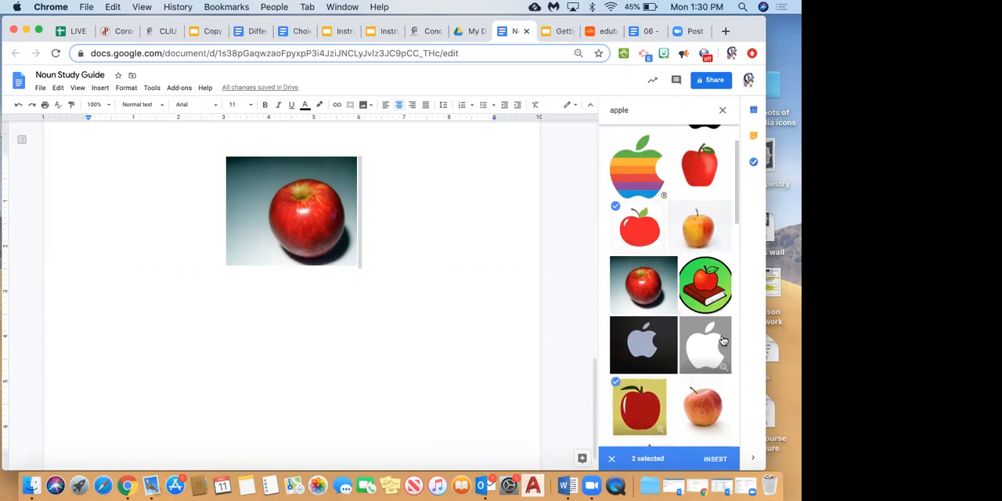
click(723, 341)
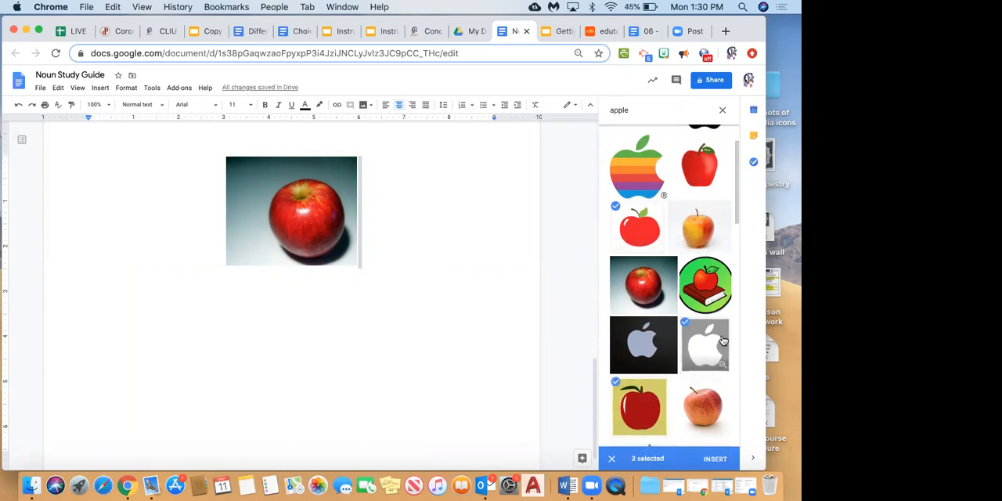
click(715, 459)
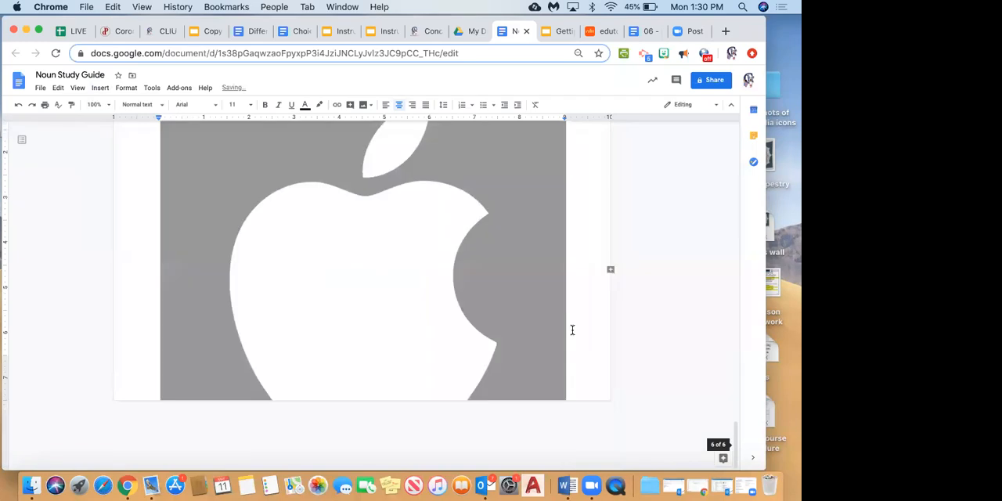
Shrink the yellow-background apple picture proportionally to about 2.5 inches wide and set it to wrap text.
scroll(573, 330, up, 10)
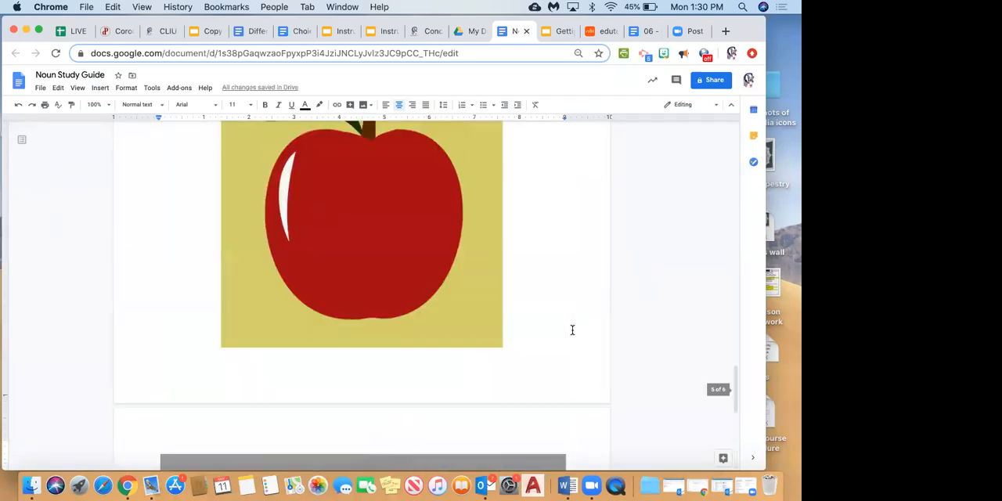
scroll(573, 329, down, 5)
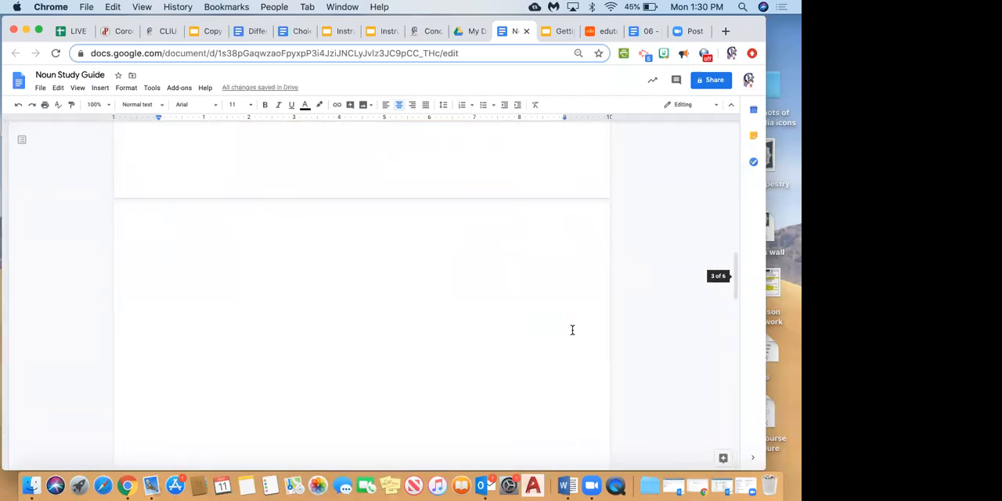
click(485, 267)
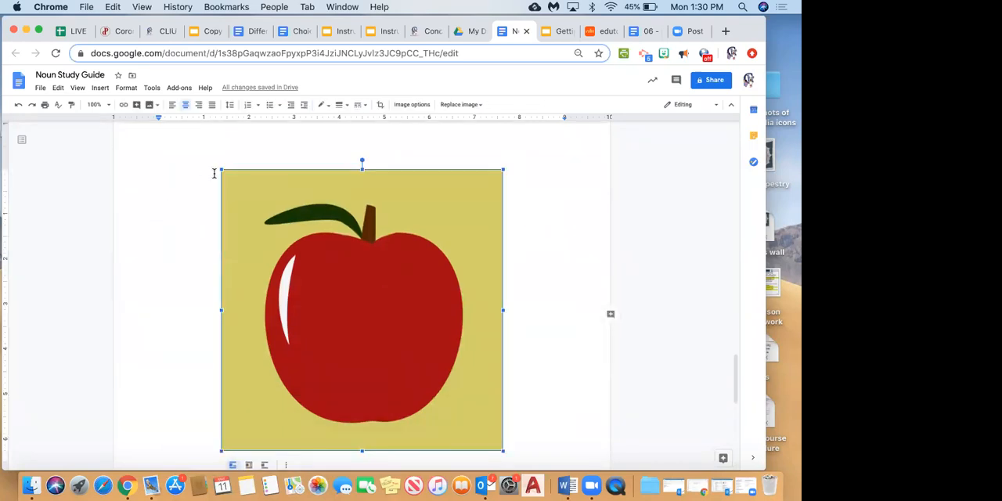
drag(220, 168, 391, 337)
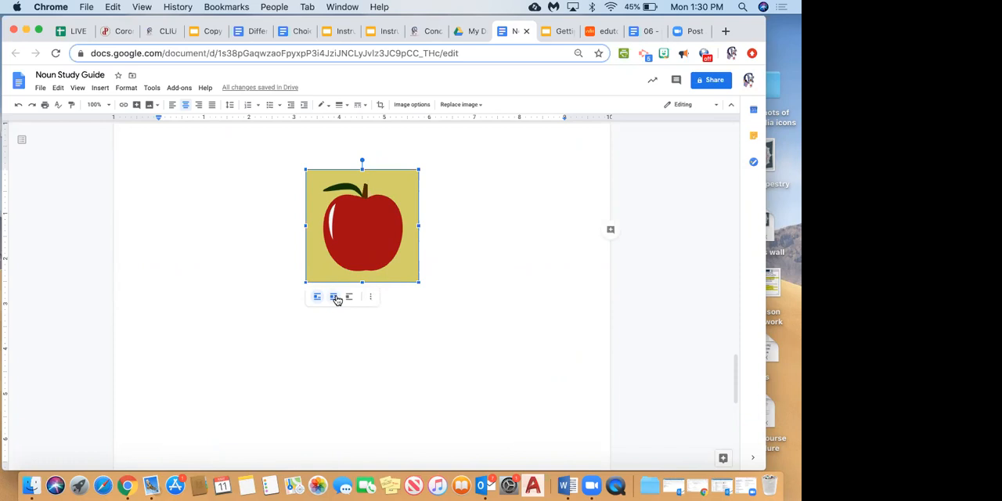
click(336, 300)
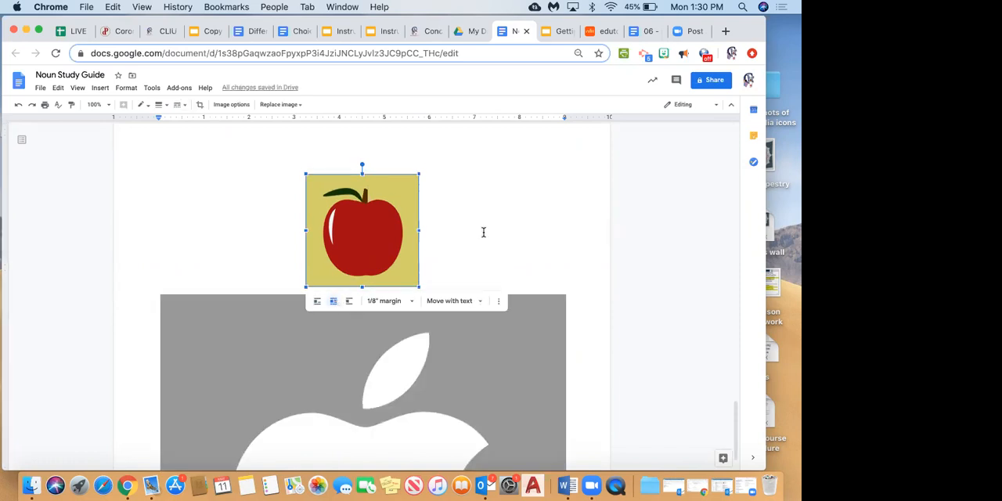
Delete the yellow-background apple picture from the document.
scroll(453, 169, up, 15)
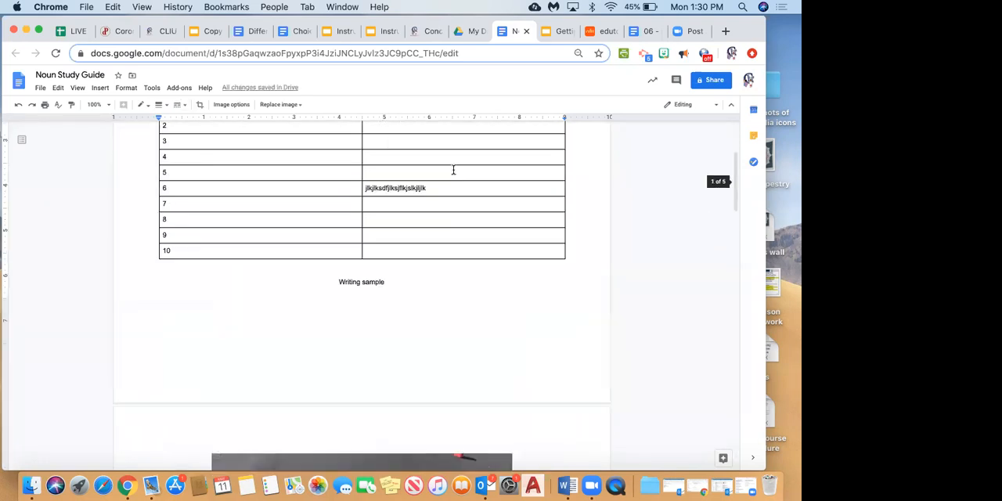
scroll(453, 169, down, 3)
scroll(452, 169, down, 20)
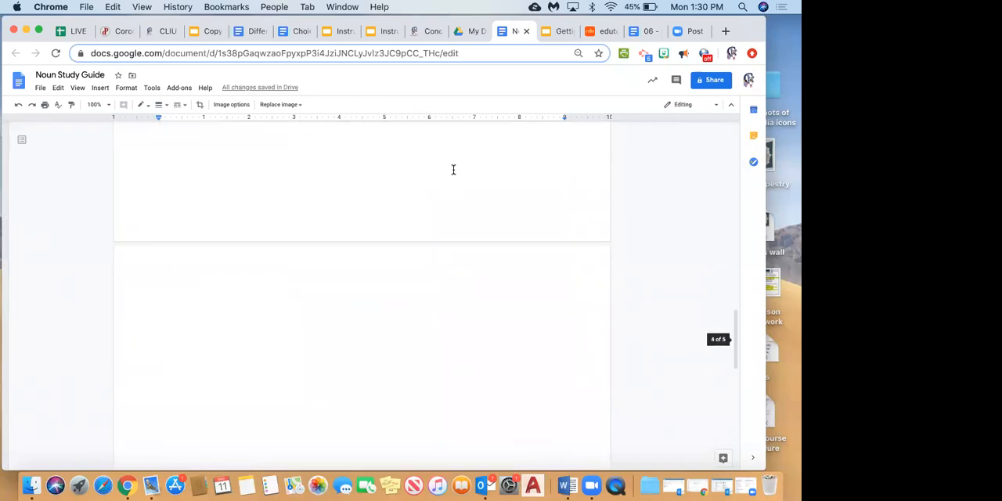
scroll(452, 169, down, 6)
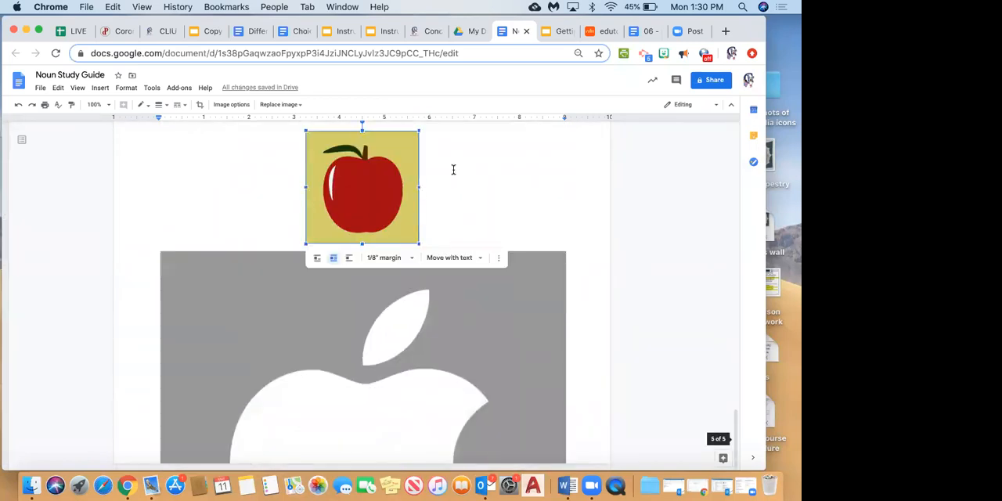
scroll(452, 170, up, 1)
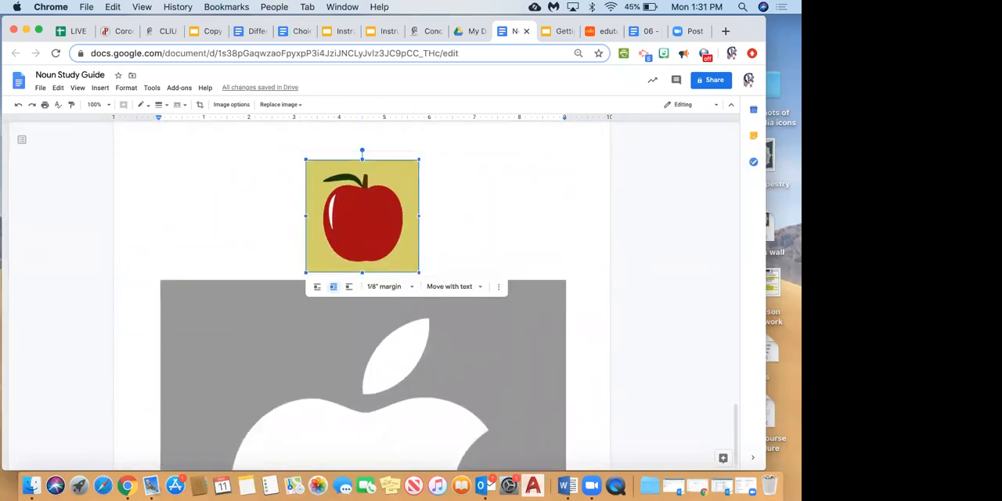
key(Delete)
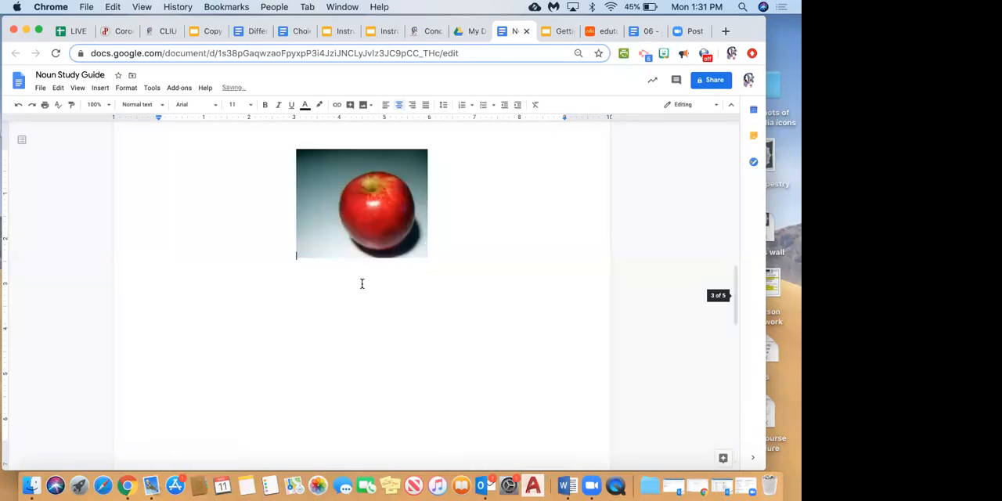
Shrink the grey Apple logo picture proportionally to about 6.2 inches wide.
scroll(362, 283, down, 10)
scroll(363, 284, down, 5)
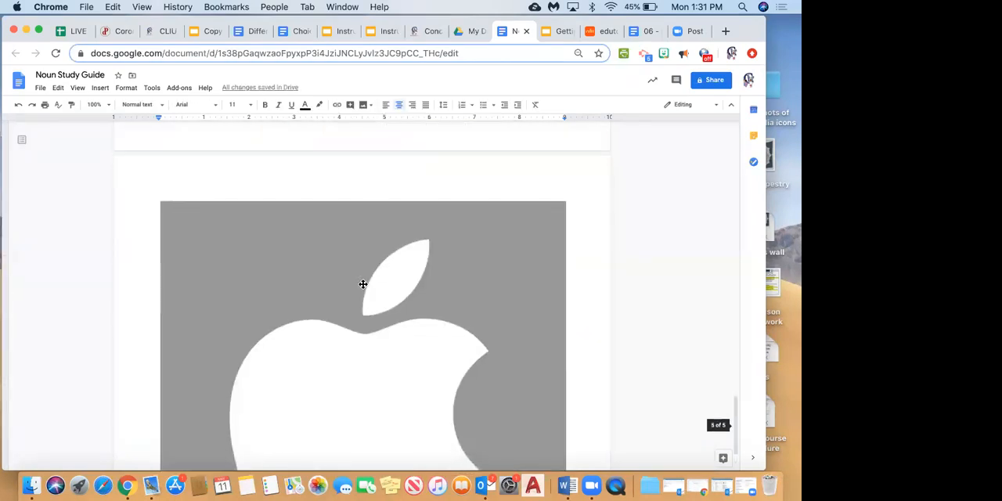
click(362, 286)
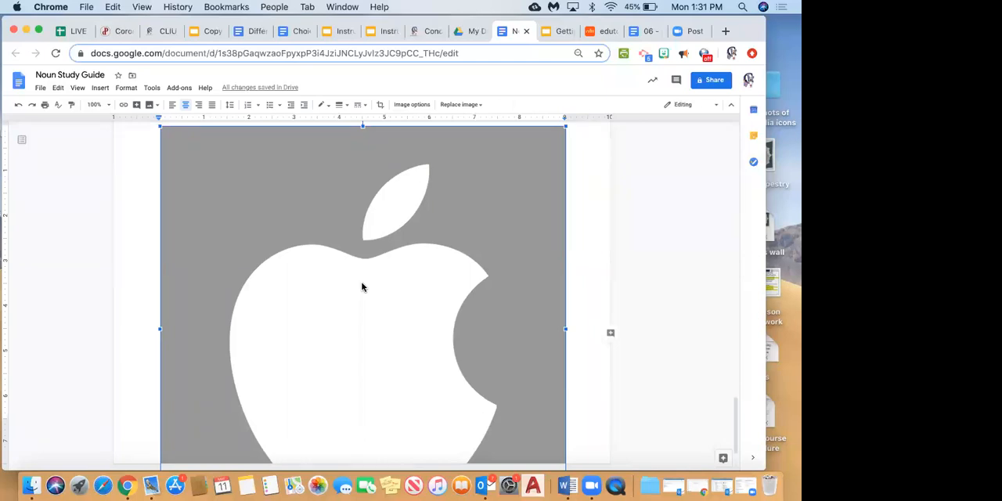
drag(160, 128, 282, 272)
Open the image options for the Apple logo picture and set its text wrapping style to Wrap text.
right_click(357, 332)
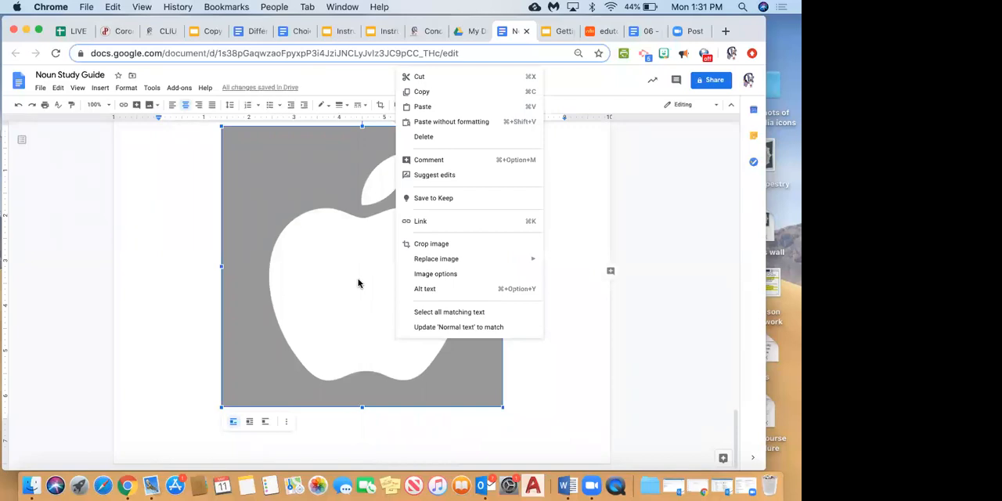
click(452, 275)
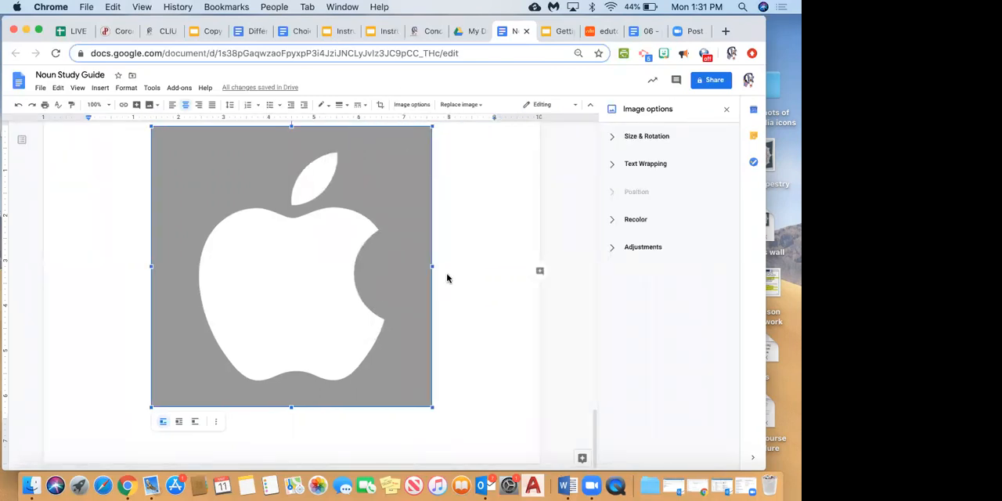
click(179, 424)
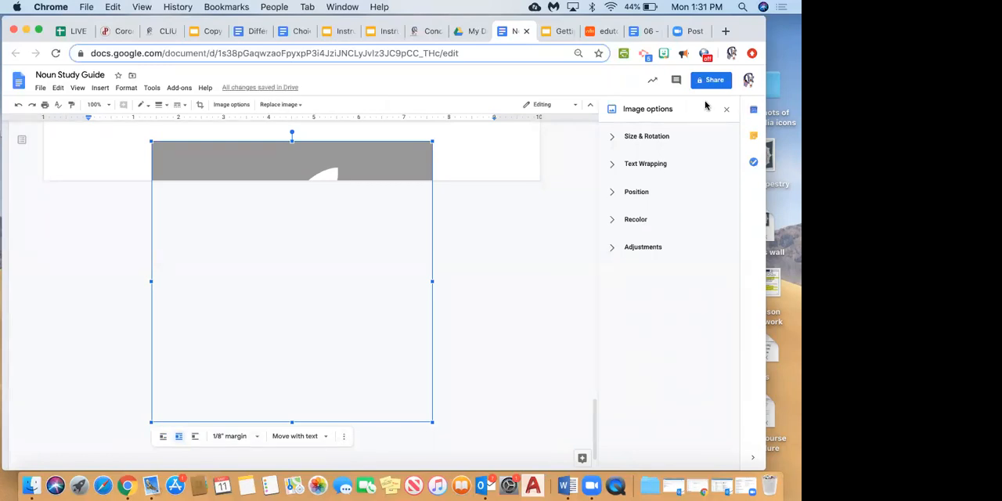
click(645, 164)
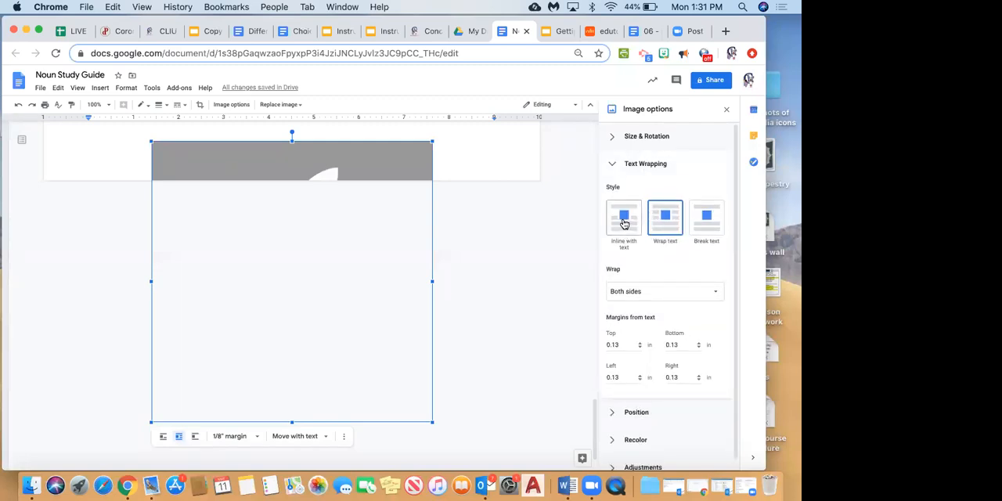
click(666, 223)
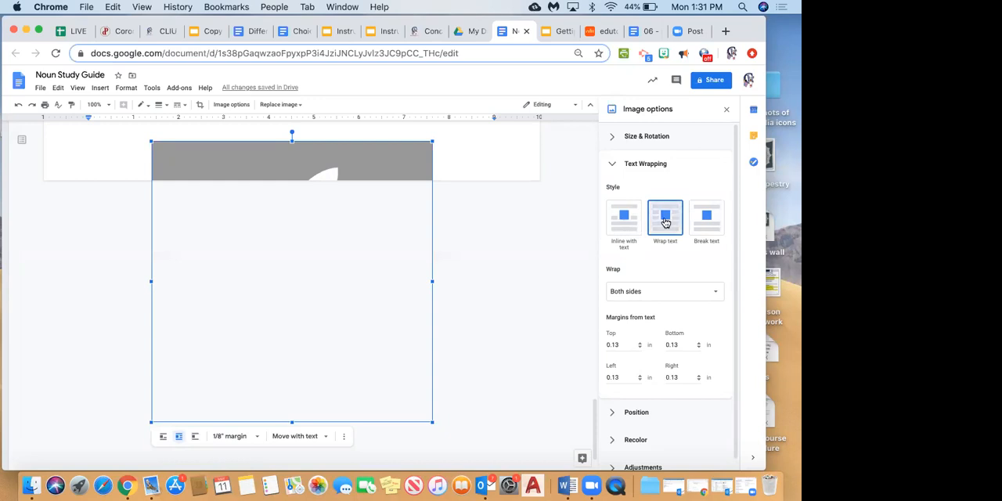
Examine the Apple logo picture's margin, position and recolor settings and its placement on the page.
click(646, 406)
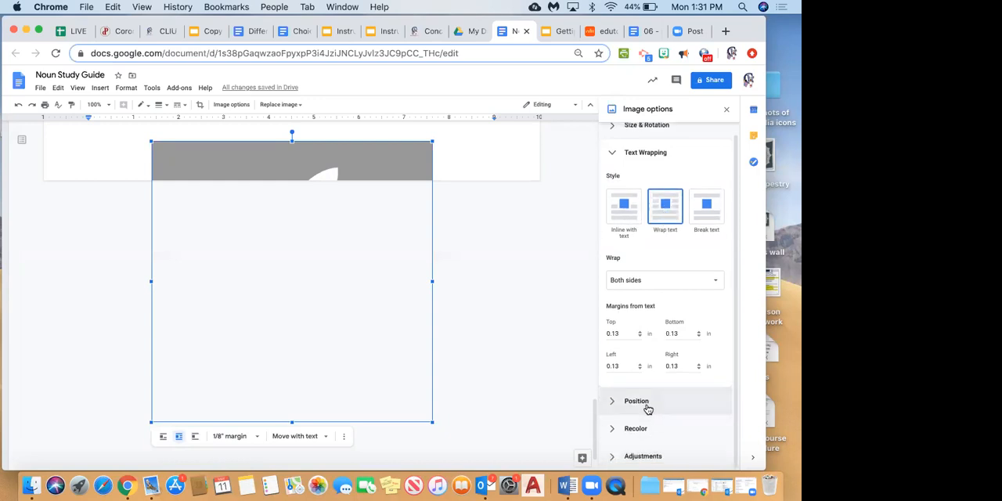
scroll(640, 431, down, 2)
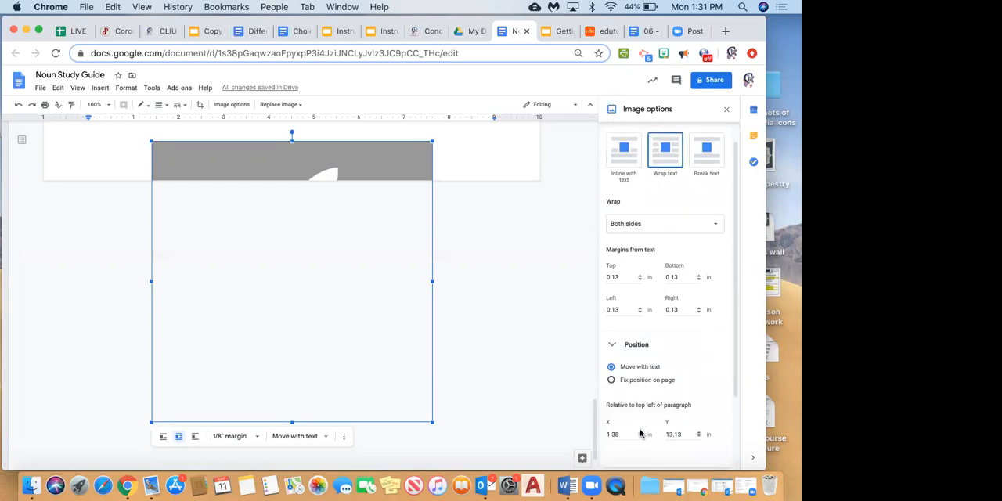
scroll(641, 433, down, 2)
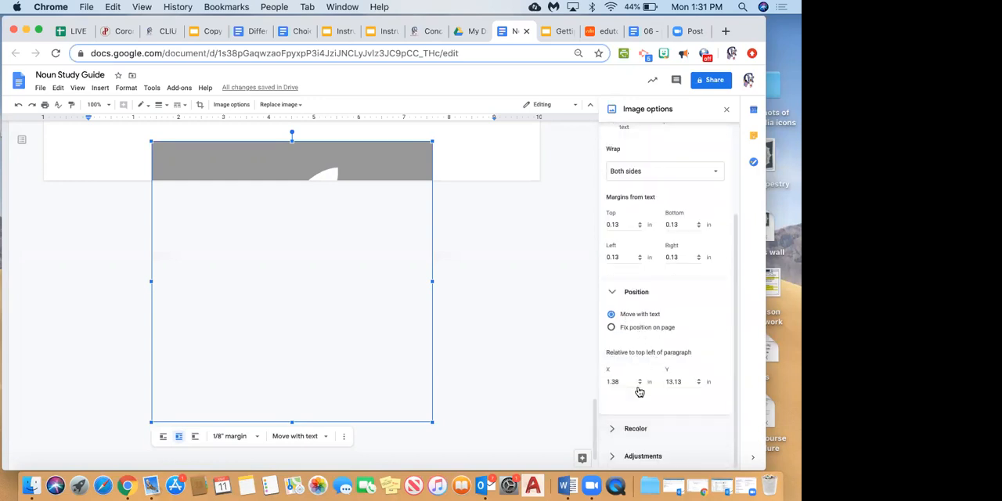
click(645, 435)
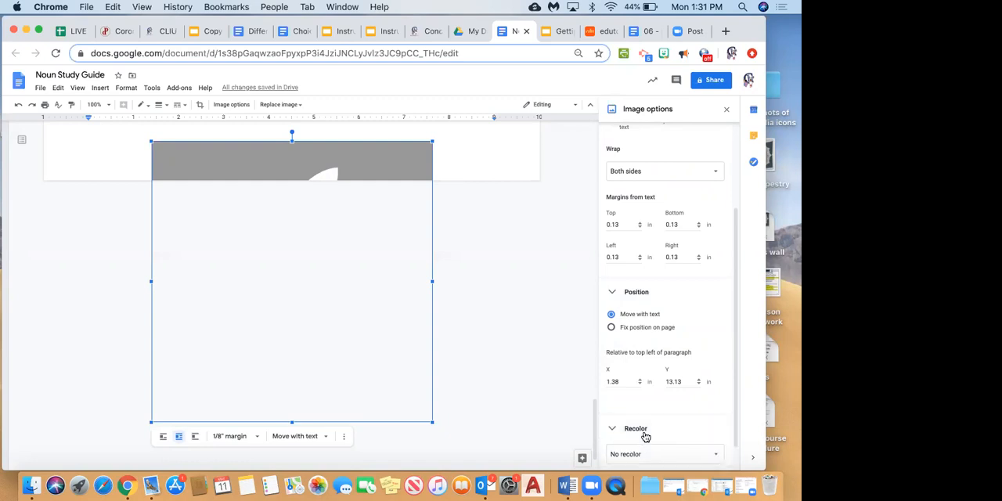
scroll(645, 436, down, 1)
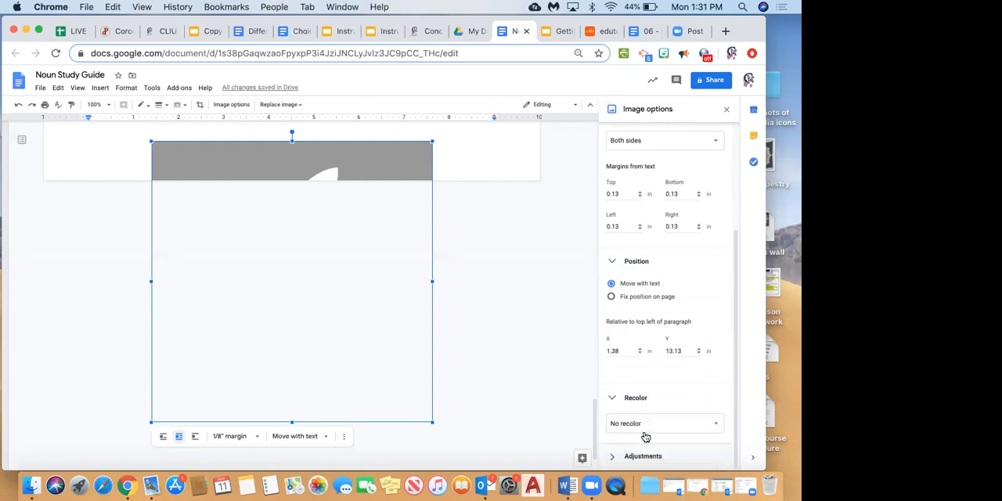
click(632, 266)
click(469, 161)
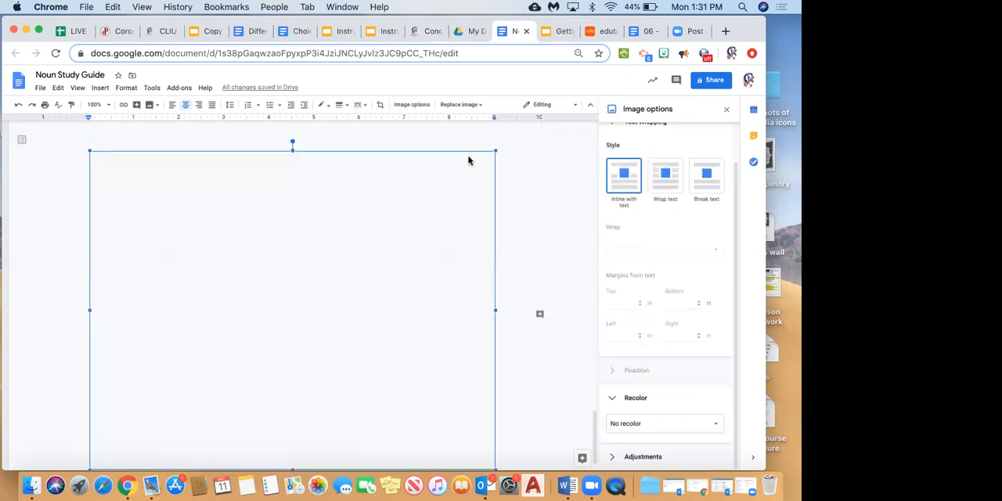
scroll(408, 267, up, 5)
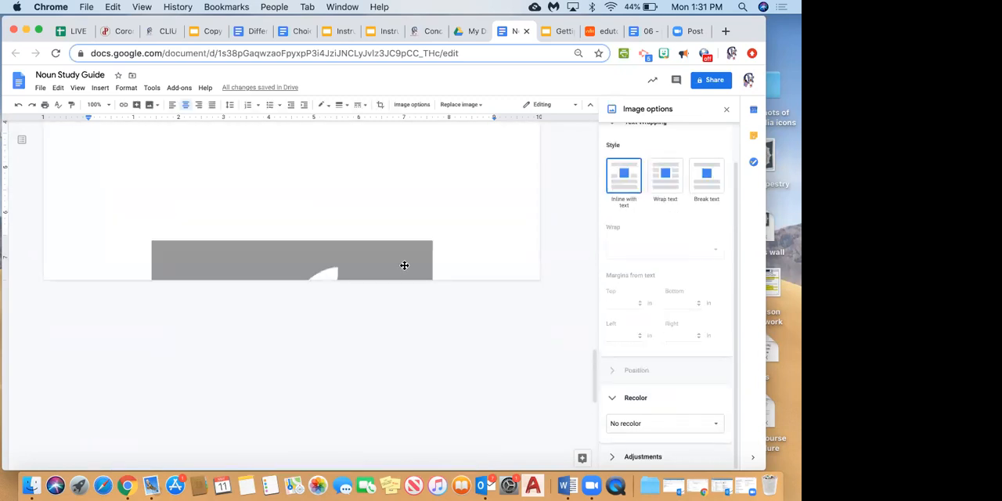
Move the text-wrapped grey Apple logo picture higher so that it sits fully on the page.
click(402, 263)
drag(203, 181, 205, 109)
scroll(490, 141, up, 5)
drag(399, 355, 392, 148)
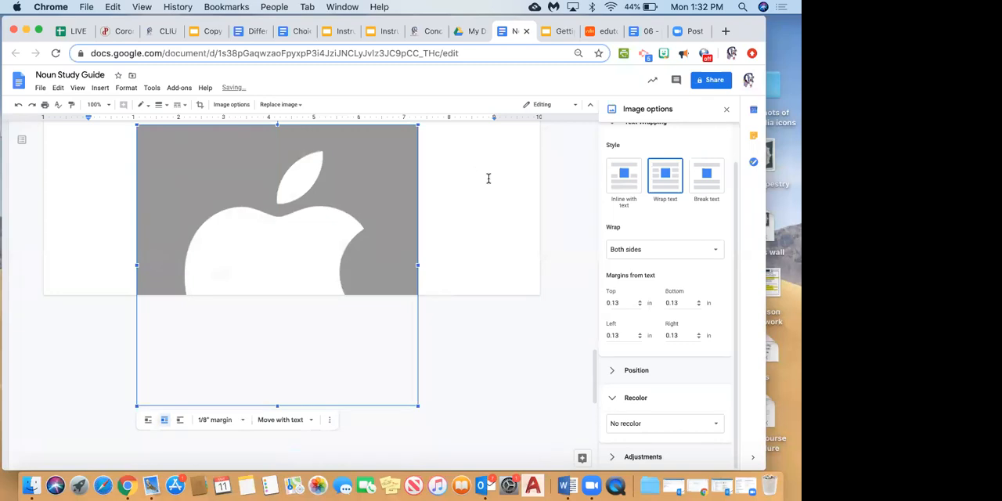
scroll(488, 178, up, 3)
scroll(387, 149, down, 3)
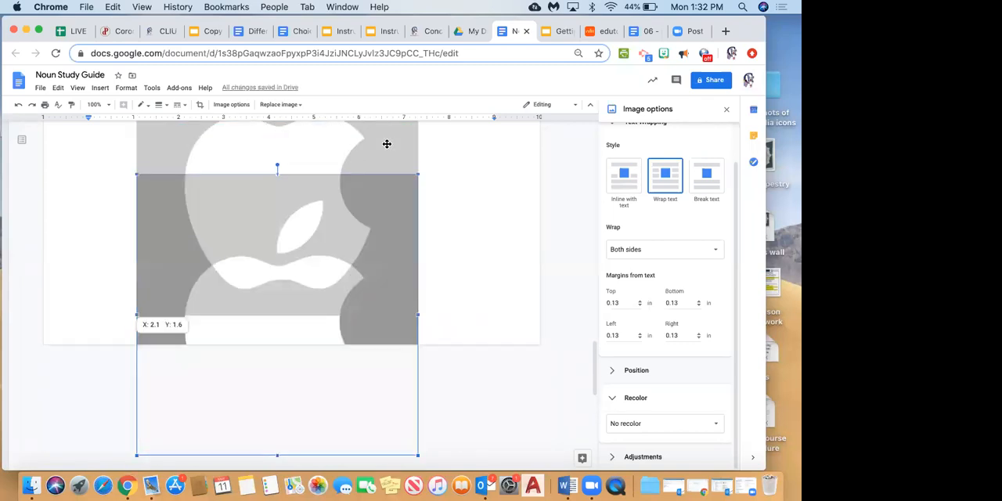
scroll(490, 206, up, 3)
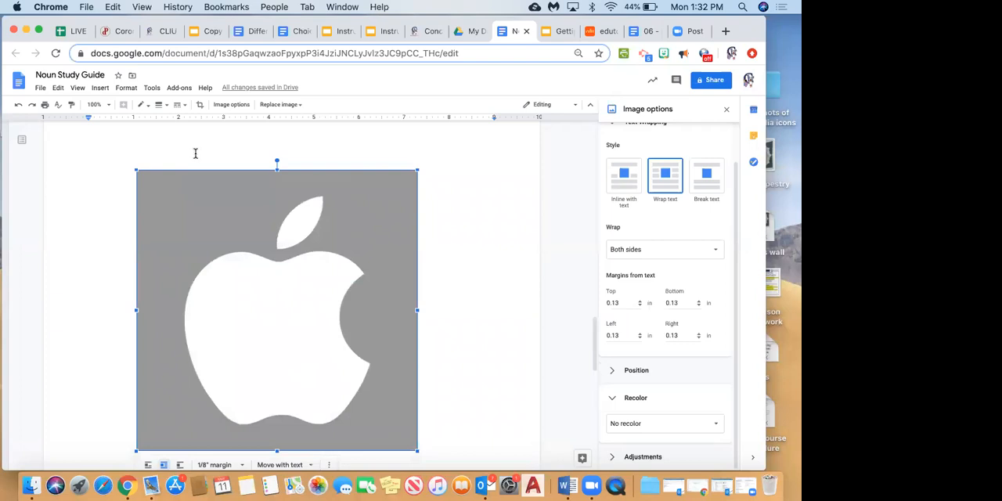
Delete the apple pictures from the end of the document, keeping the chalkboard picture.
click(195, 157)
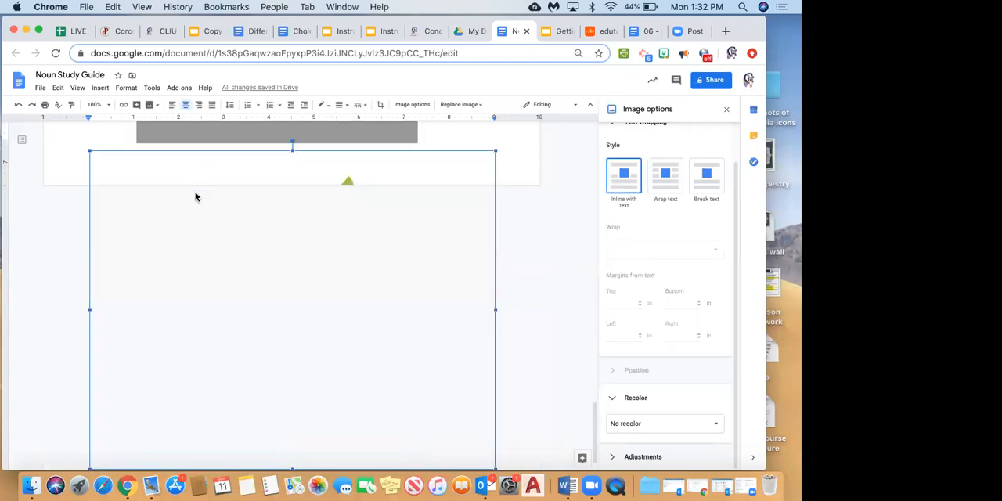
key(BackSpace)
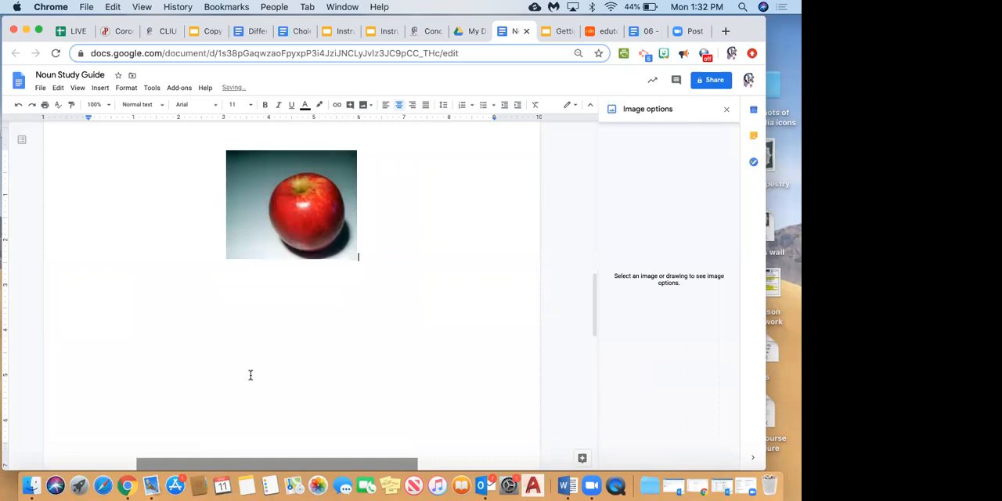
key(BackSpace)
key(BackSpace)
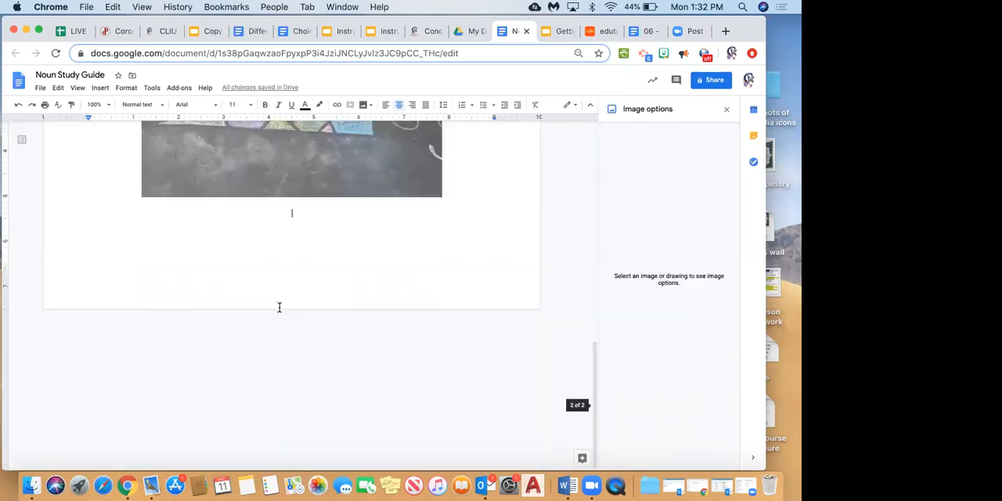
click(473, 223)
click(100, 90)
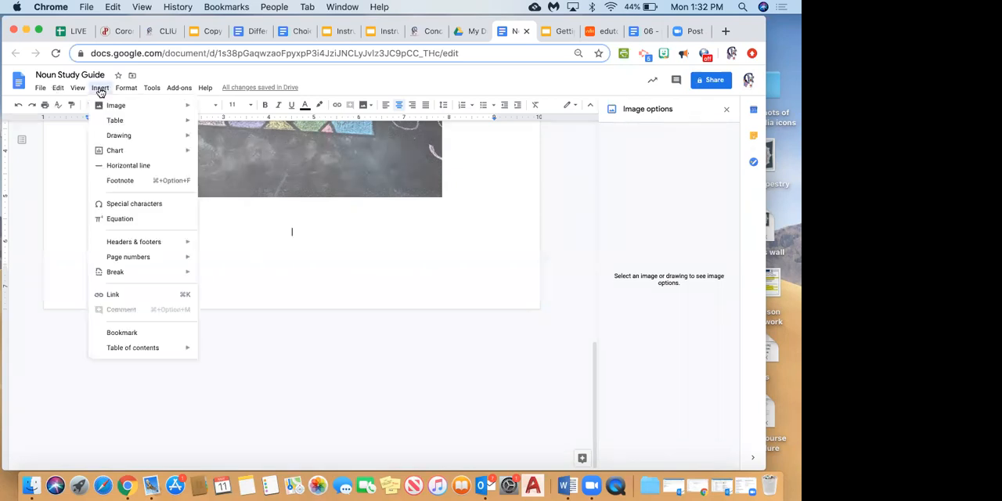
mouse_move(139, 344)
mouse_move(116, 149)
mouse_move(152, 88)
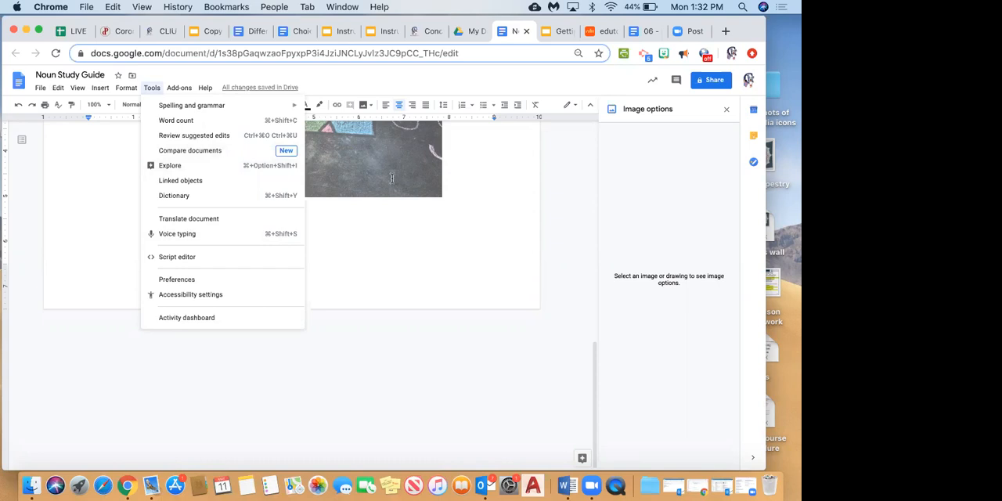
click(469, 204)
Add a new line below the chalkboard picture and insert the grey Apple logo there from the web image results for "apple".
click(274, 241)
key(Return)
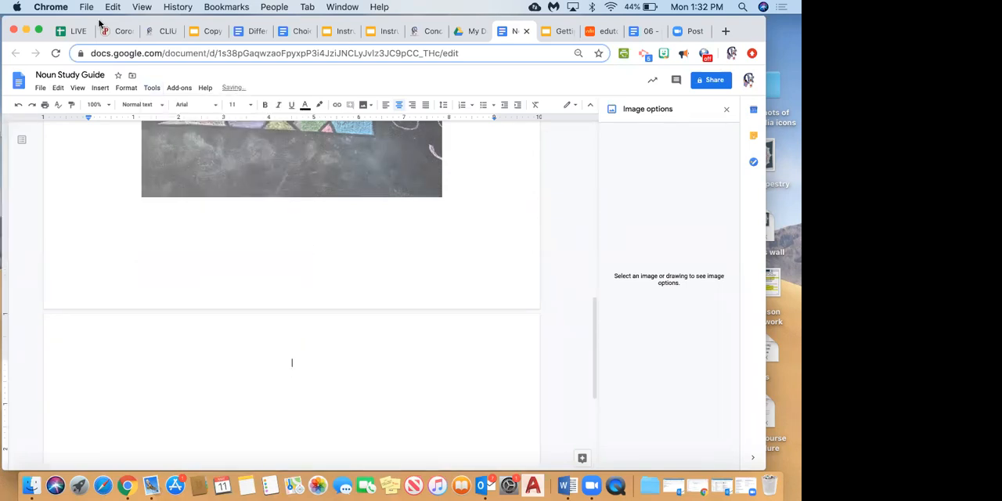
click(100, 87)
mouse_move(112, 108)
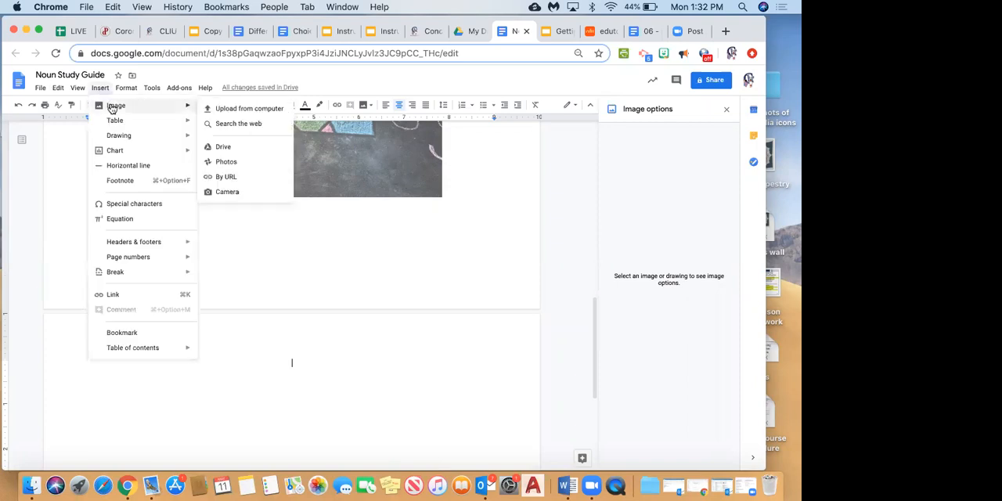
click(227, 124)
click(708, 356)
click(709, 358)
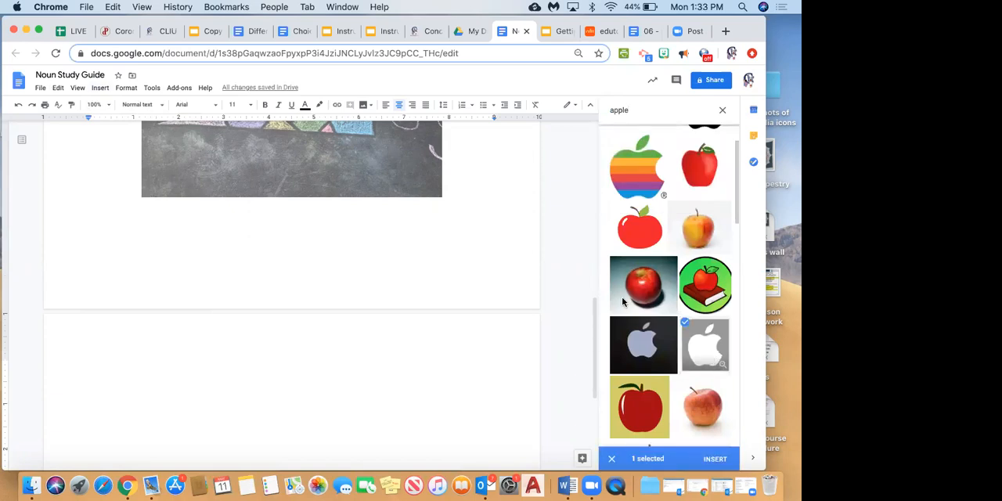
click(710, 461)
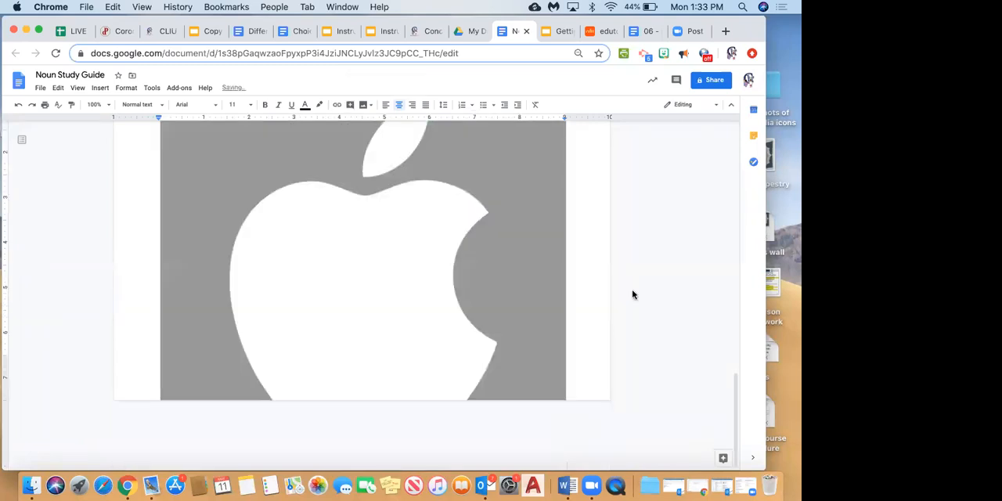
Shrink the grey Apple logo picture proportionally to about 5.1 inches wide and set it to wrap text.
click(487, 302)
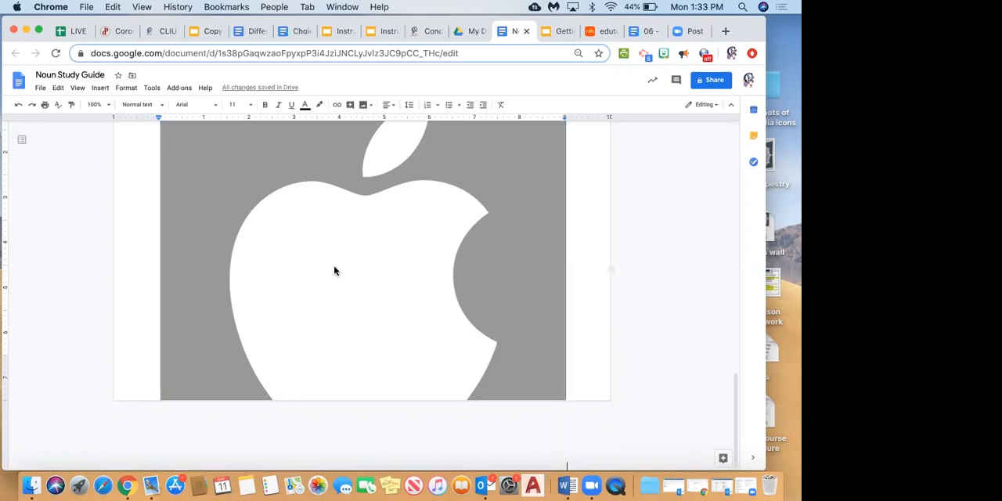
scroll(335, 271, up, 2)
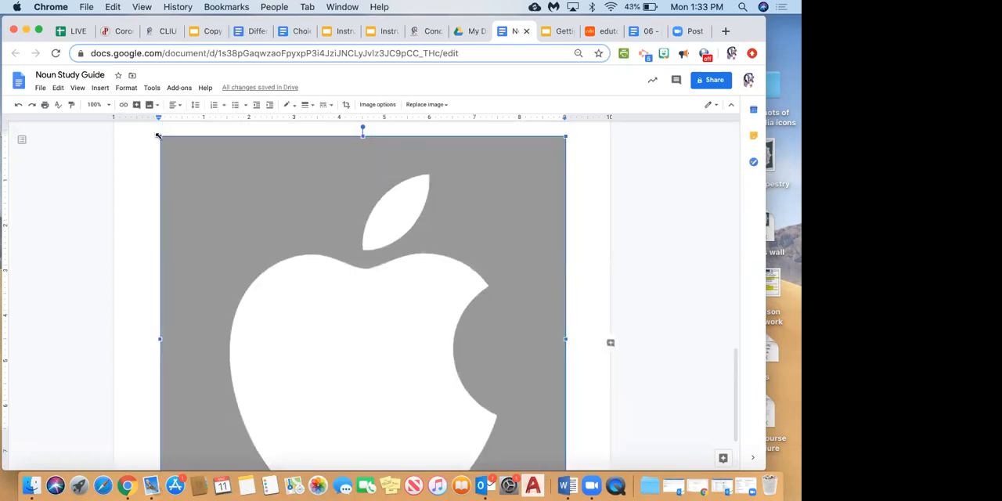
drag(162, 138, 268, 273)
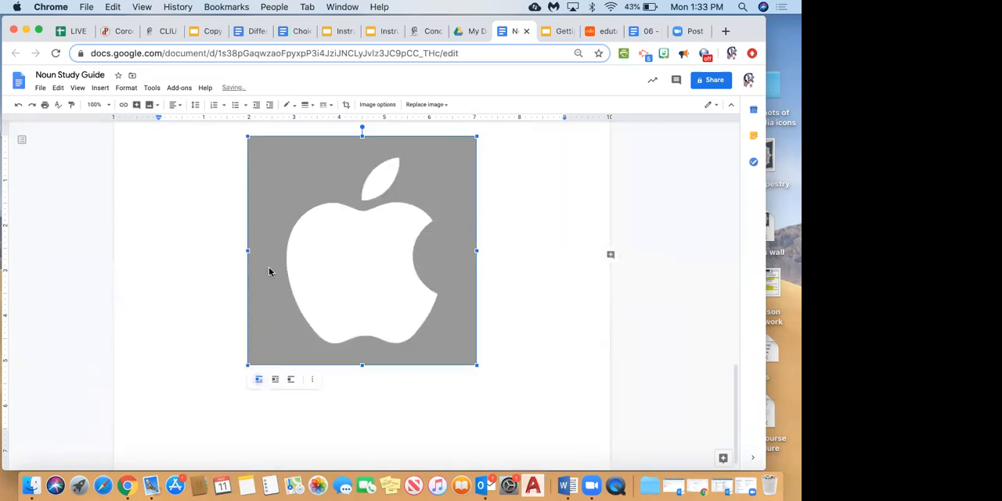
click(274, 379)
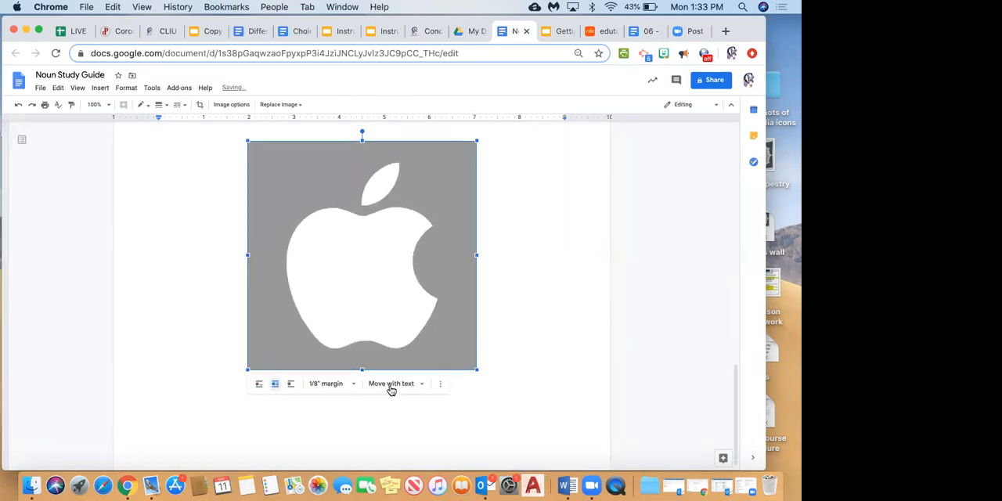
Add blank lines above the Apple logo picture to make room for text at the start of its page.
click(285, 129)
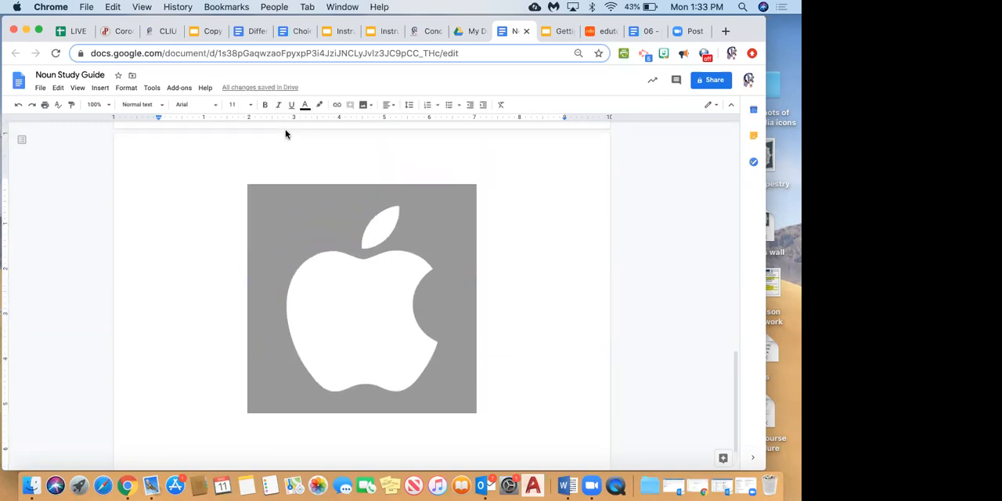
key(Return)
key(Up)
key(Up)
key(Up)
key(Return)
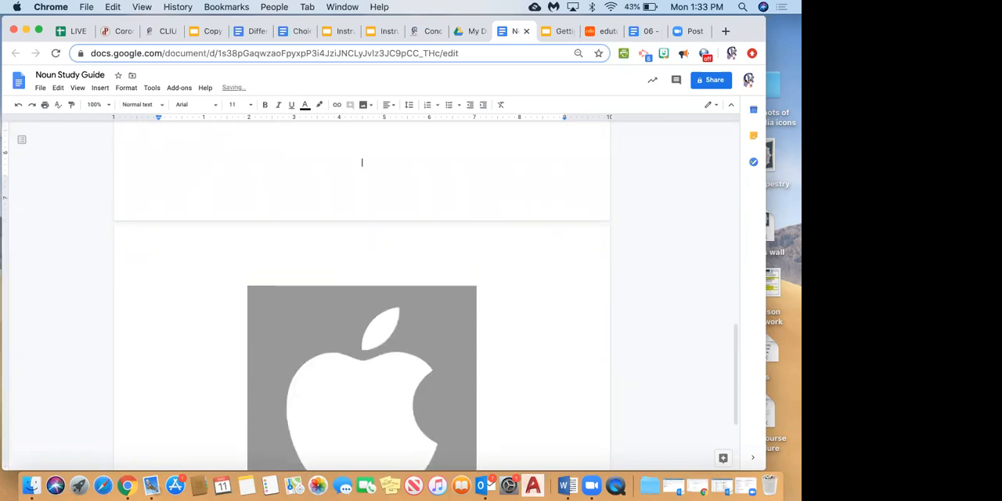
key(Return)
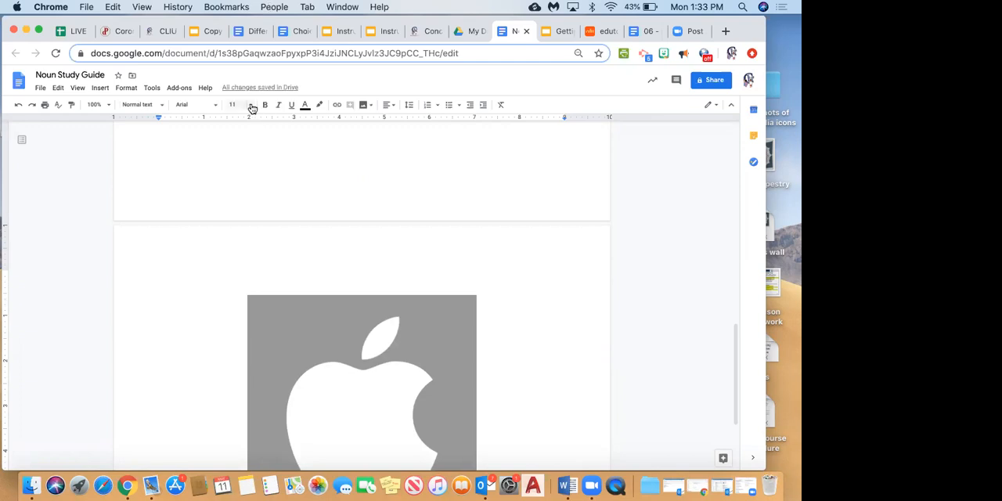
Set the font size to 24 and enter the sample text "lsjlfjskljfkldjkljdlkfjslk" above the Apple logo picture.
click(251, 105)
click(238, 227)
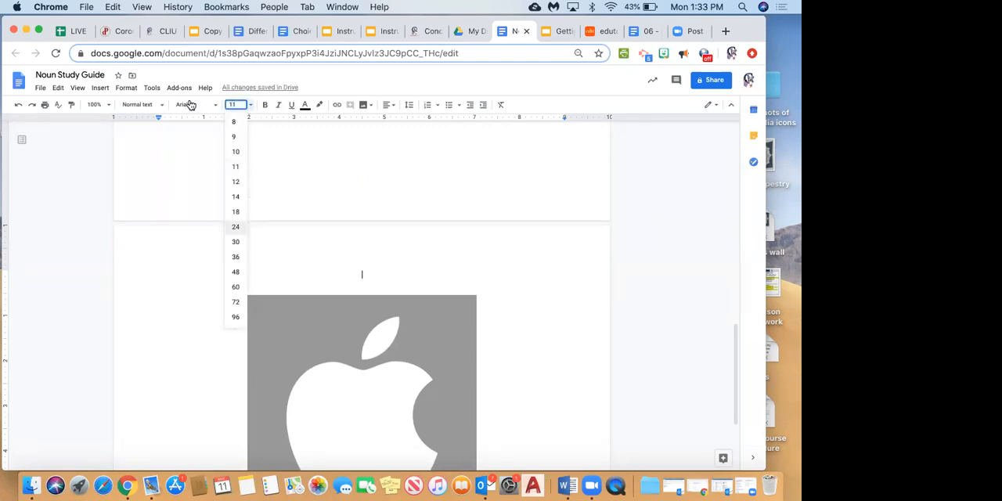
text(lsjlfjskljfkldjkljdlkfjslk)
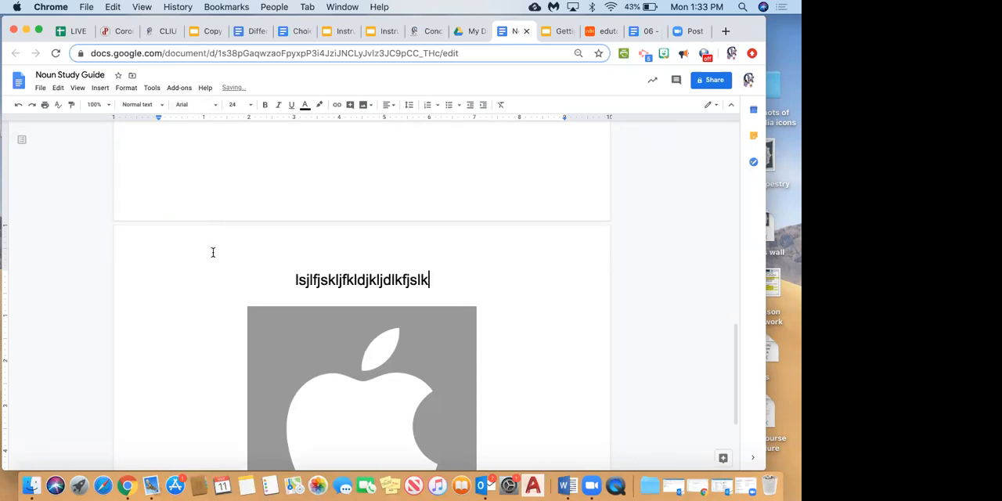
Append "jlksjlkfjlsjkf" to the sample text above the picture and start a new line below it.
click(326, 389)
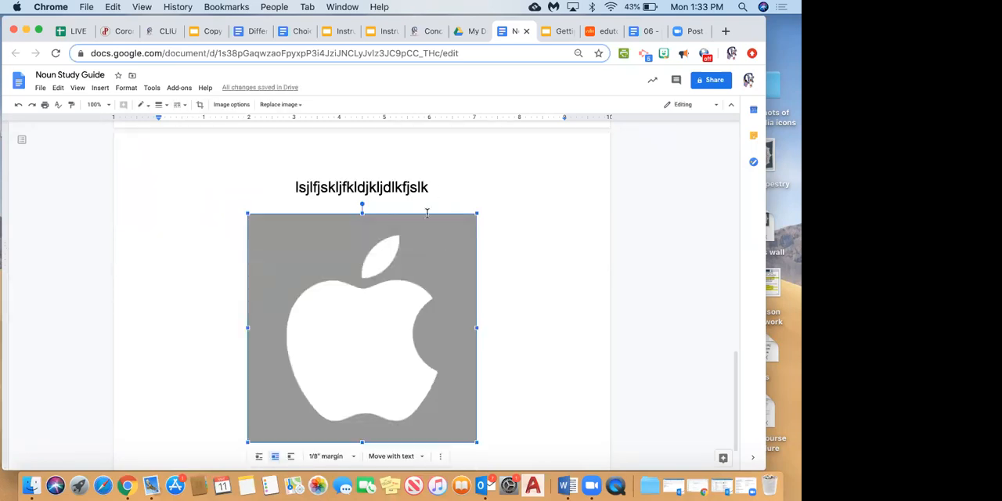
click(440, 190)
text(lksjlkfjlsjkf)
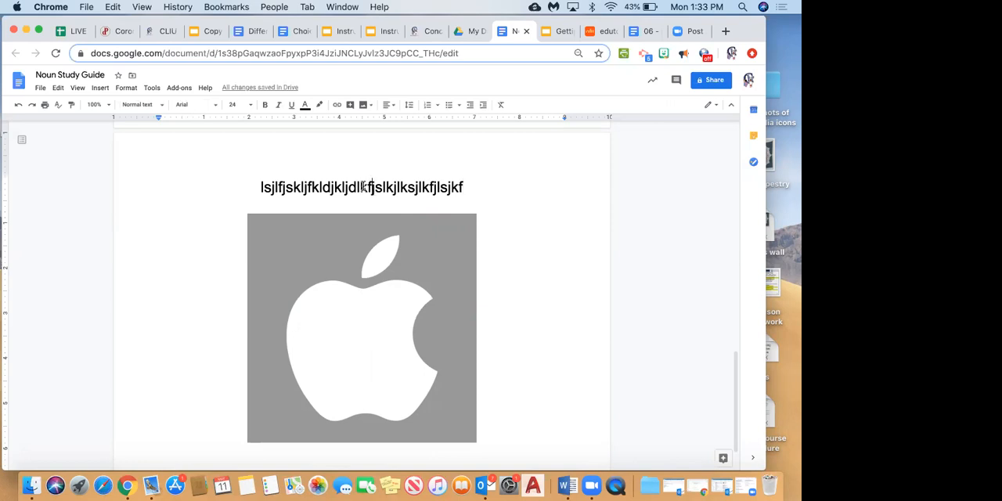
key(Return)
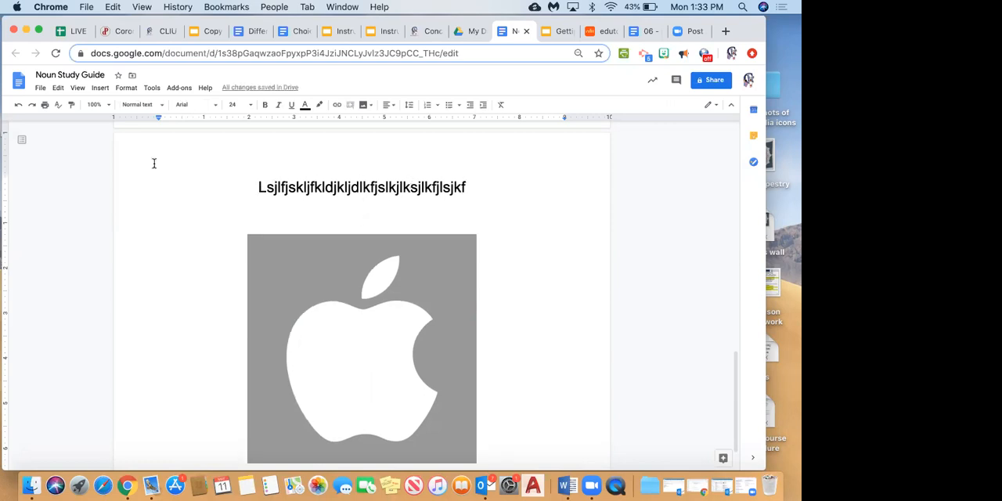
click(99, 88)
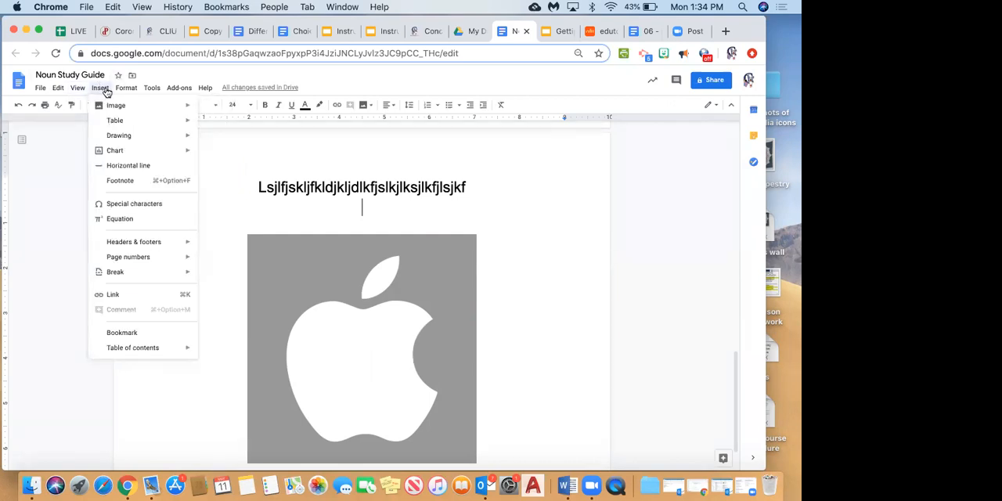
click(29, 158)
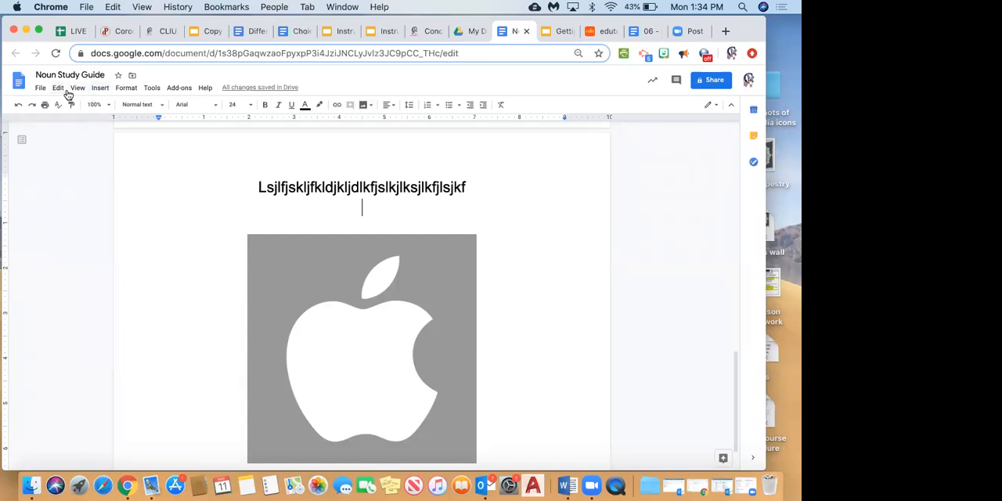
click(100, 90)
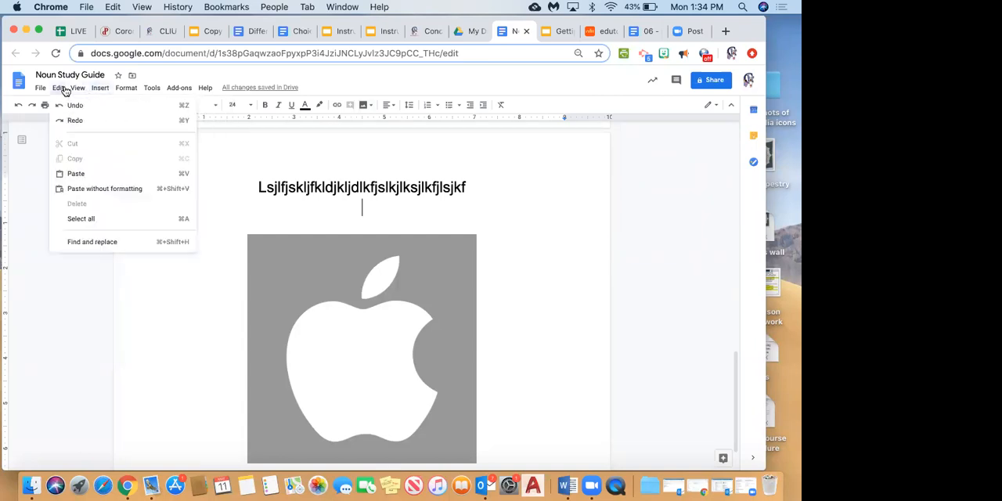
mouse_move(41, 90)
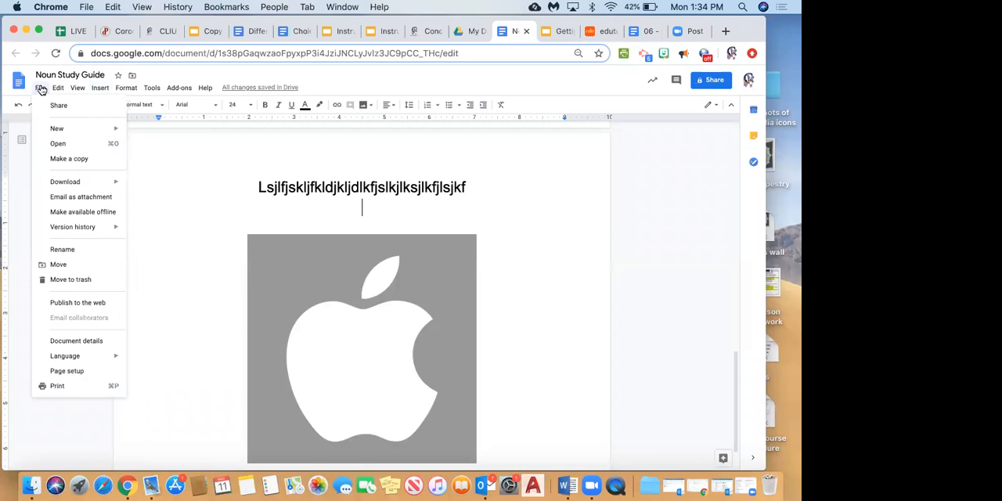
click(17, 204)
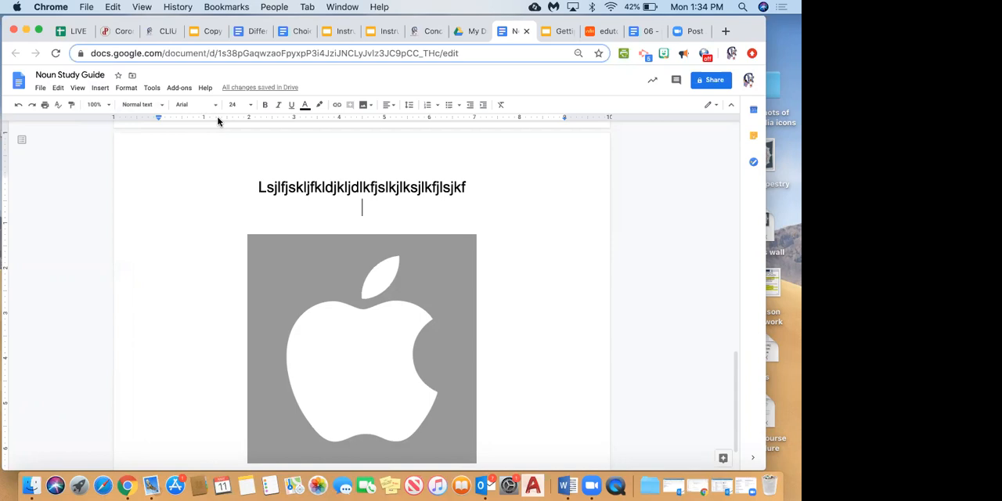
click(102, 90)
mouse_move(152, 135)
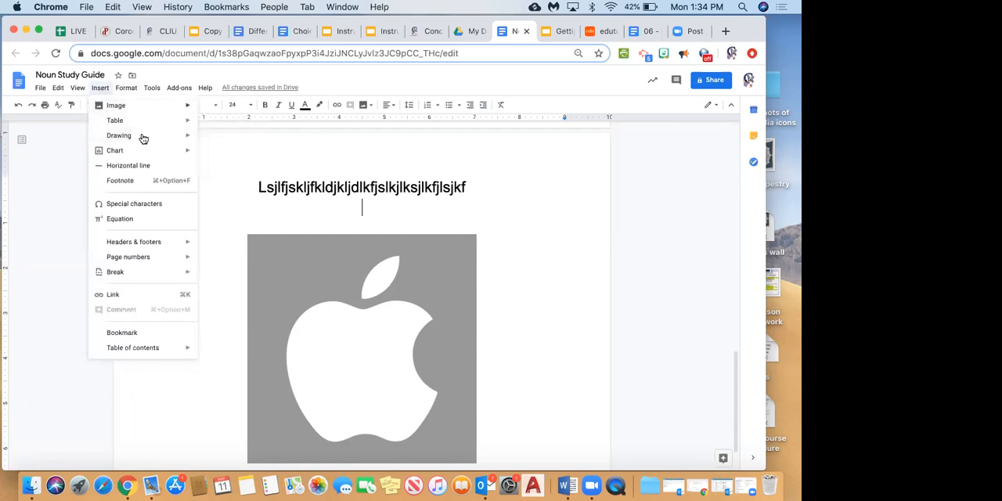
click(209, 140)
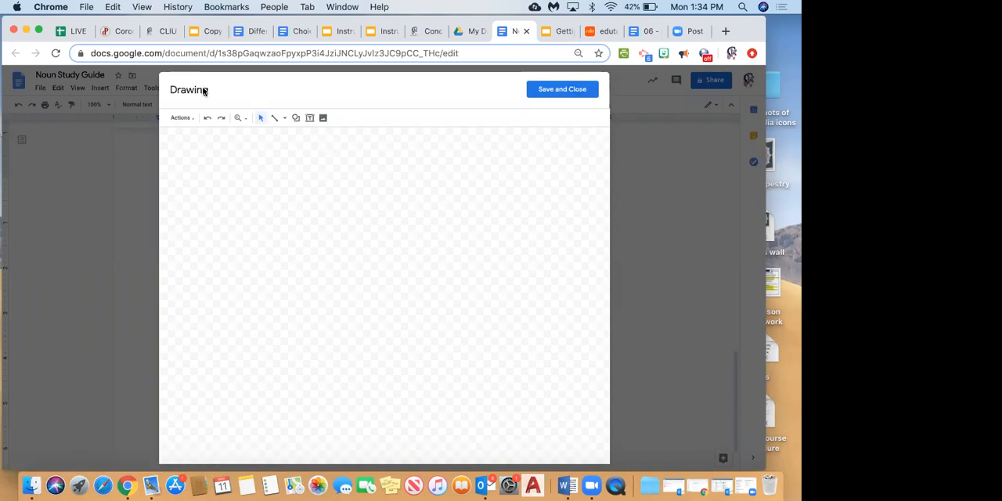
click(572, 93)
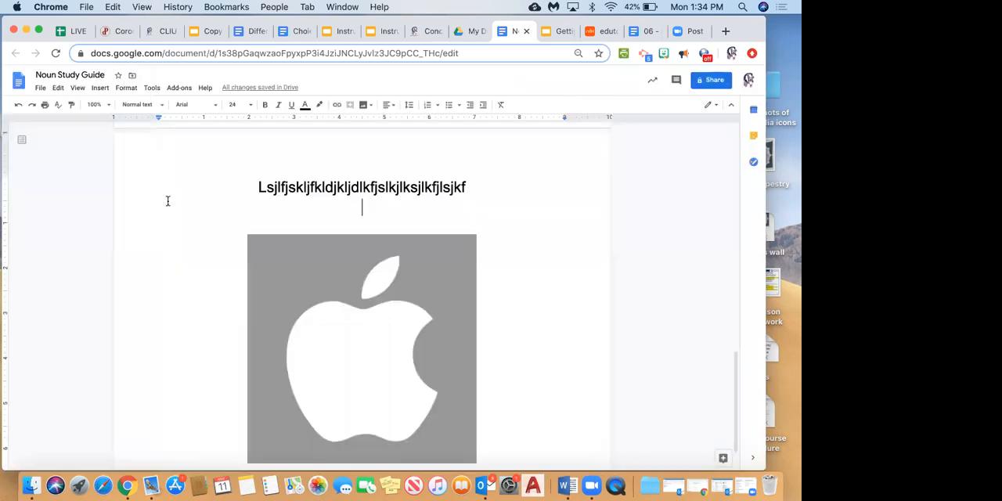
Insert a new drawing on the blank line above the Apple logo picture and draw a wide text box near its top.
click(100, 86)
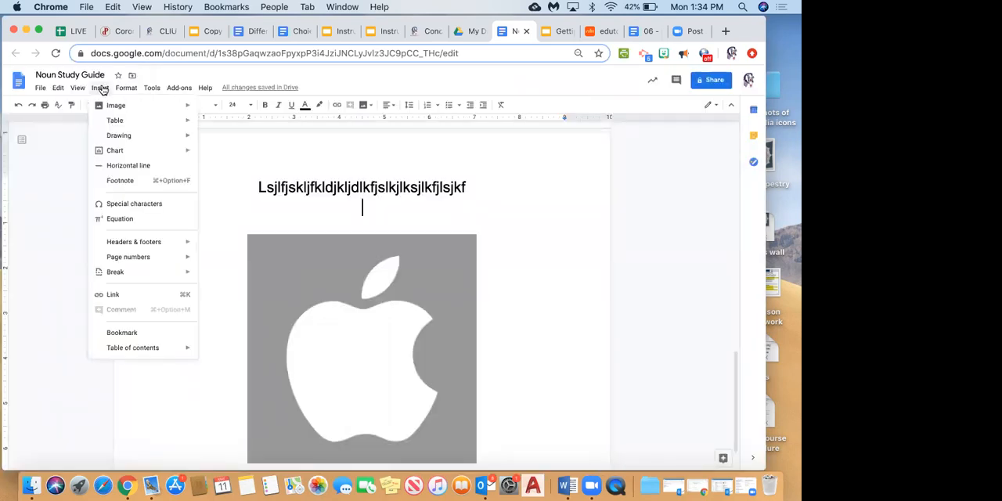
mouse_move(131, 146)
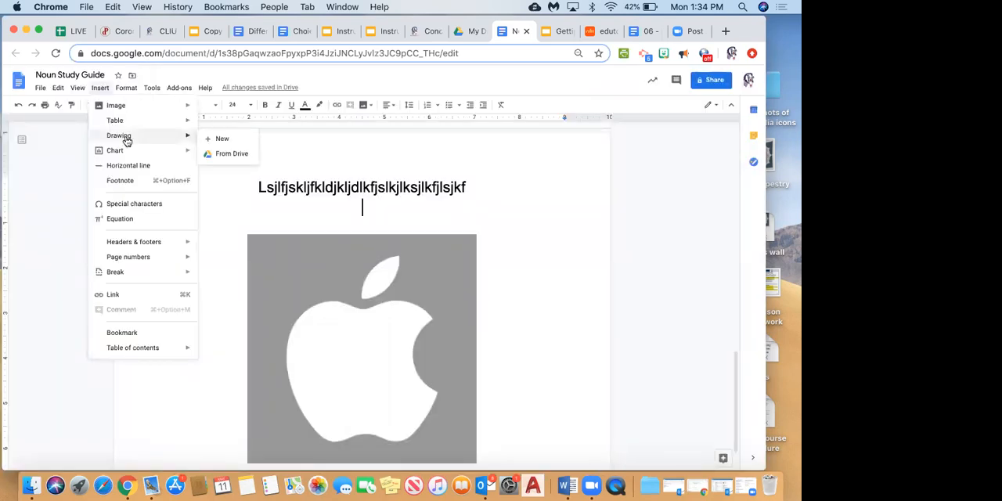
click(208, 142)
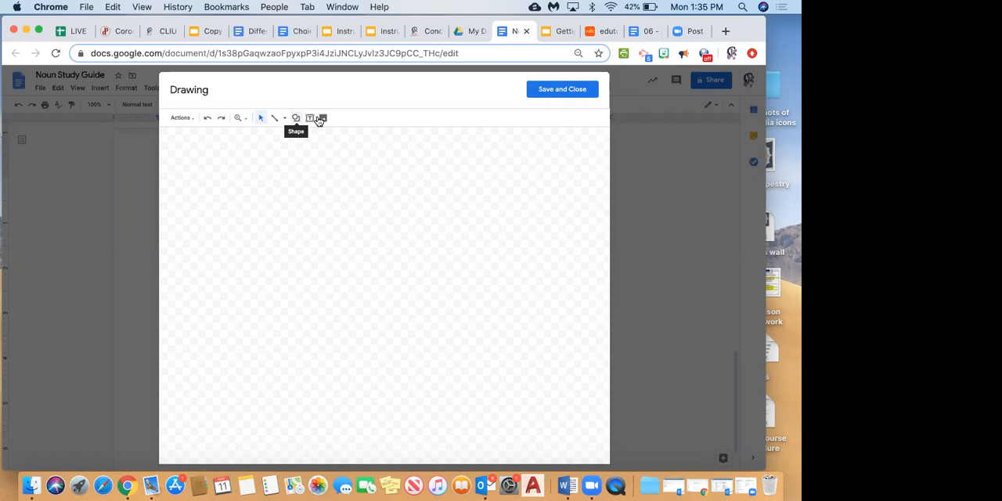
click(309, 119)
drag(244, 151, 449, 224)
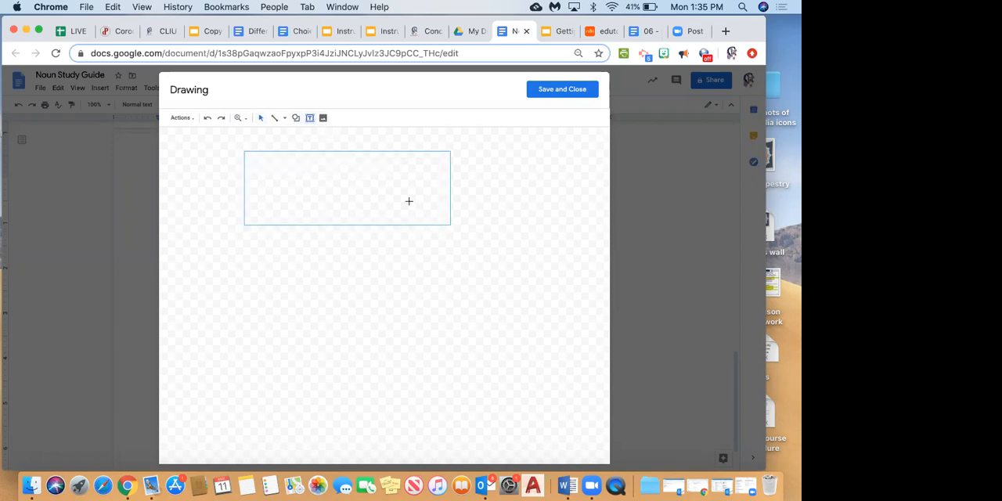
Enter "Here is my text." in the text box and save the drawing into the document.
text(H)
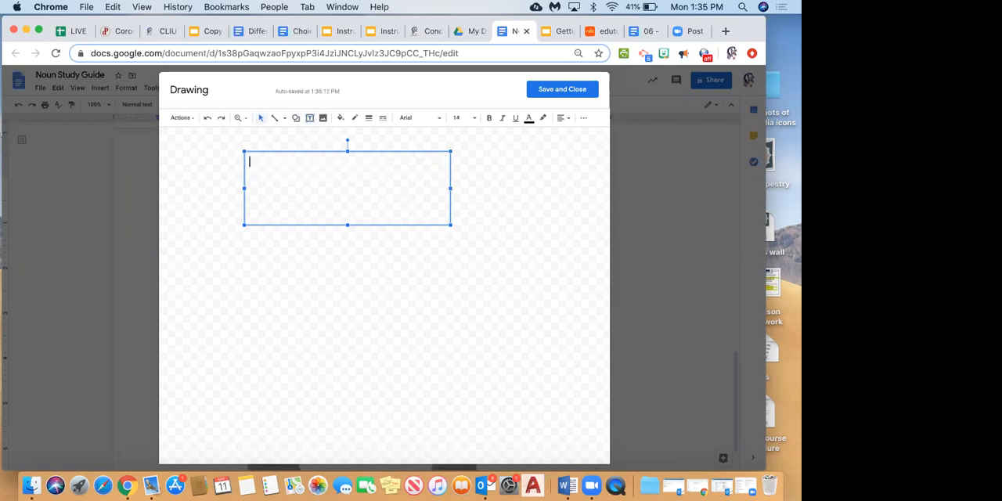
text(ere is my text.)
click(567, 94)
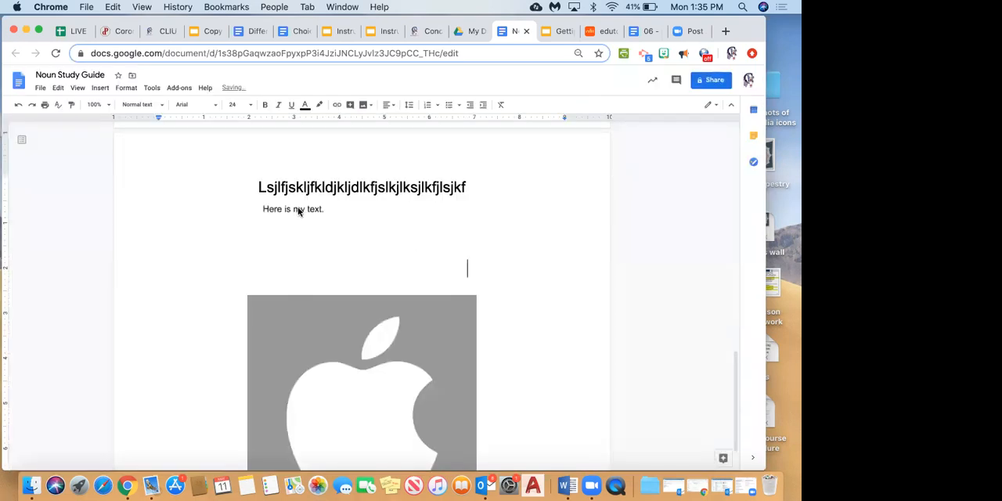
Set the text drawing to wrap text and move it over the lower part of the Apple logo picture.
click(298, 211)
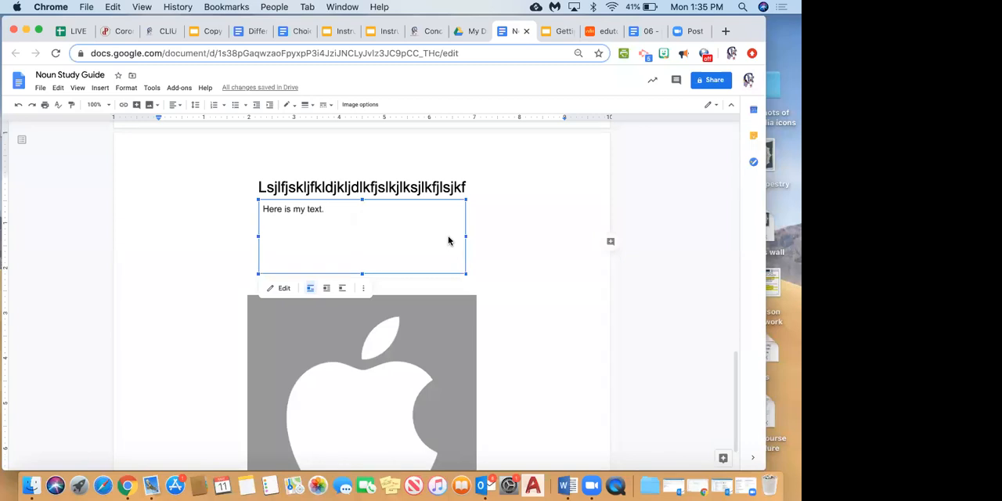
click(508, 256)
click(397, 211)
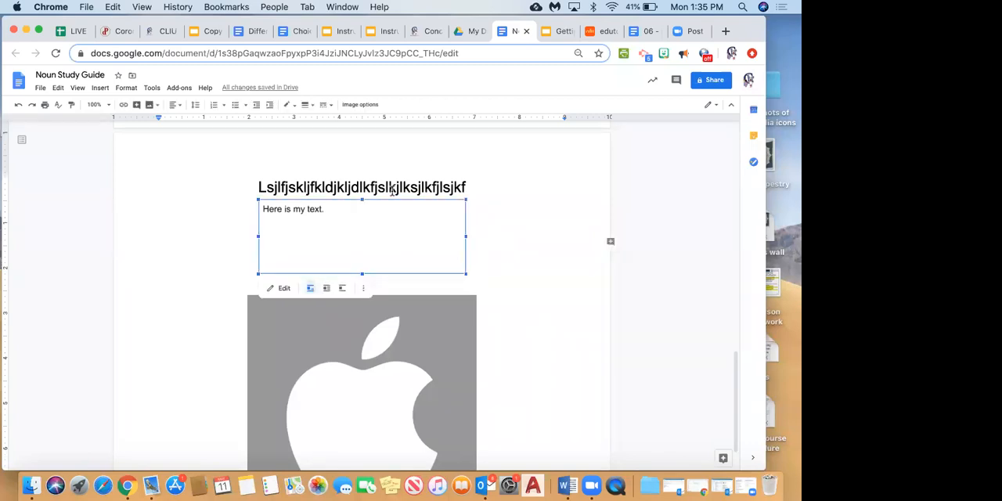
click(327, 288)
drag(364, 281, 379, 413)
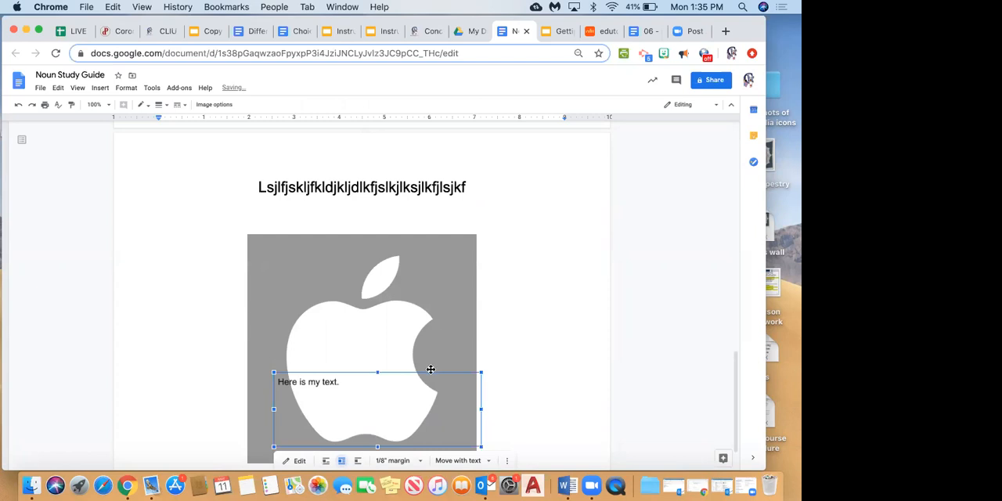
Try to reposition the Apple logo picture relative to the sample text and undo the moves.
drag(430, 369, 430, 310)
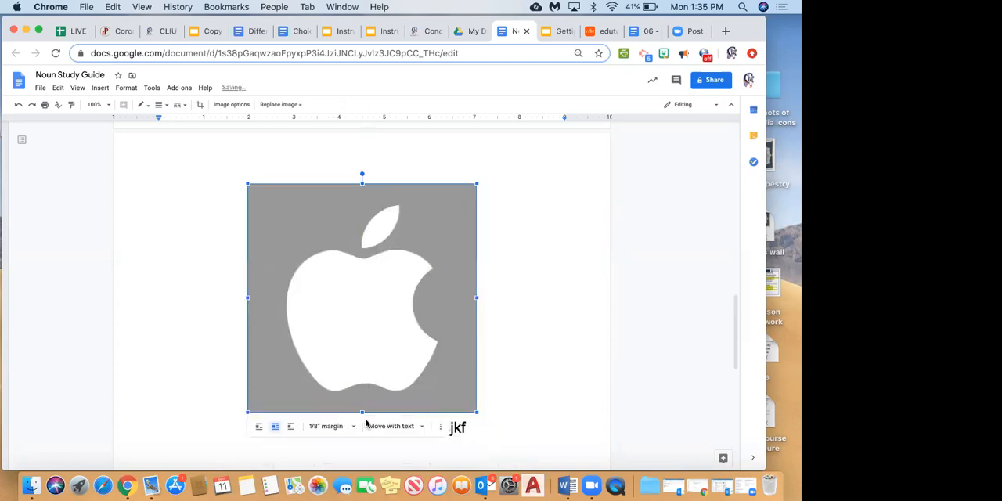
drag(454, 215, 466, 328)
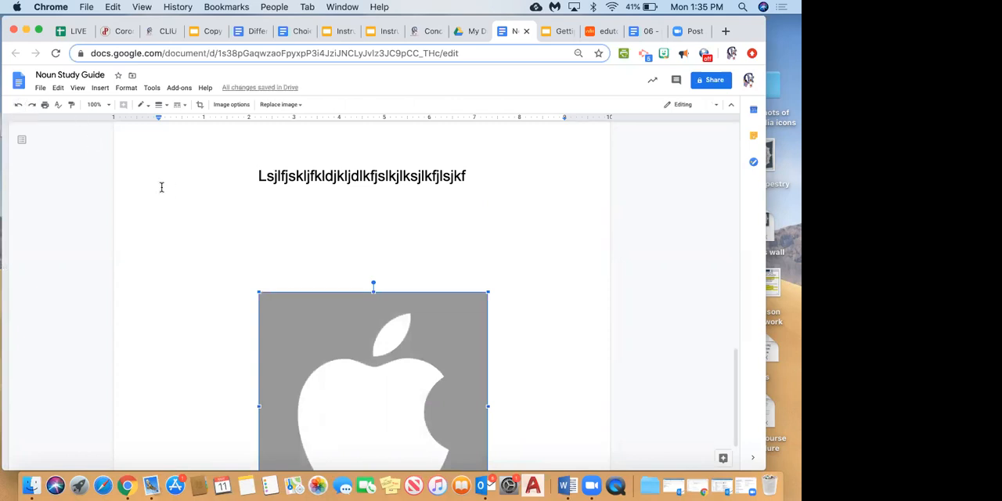
click(21, 107)
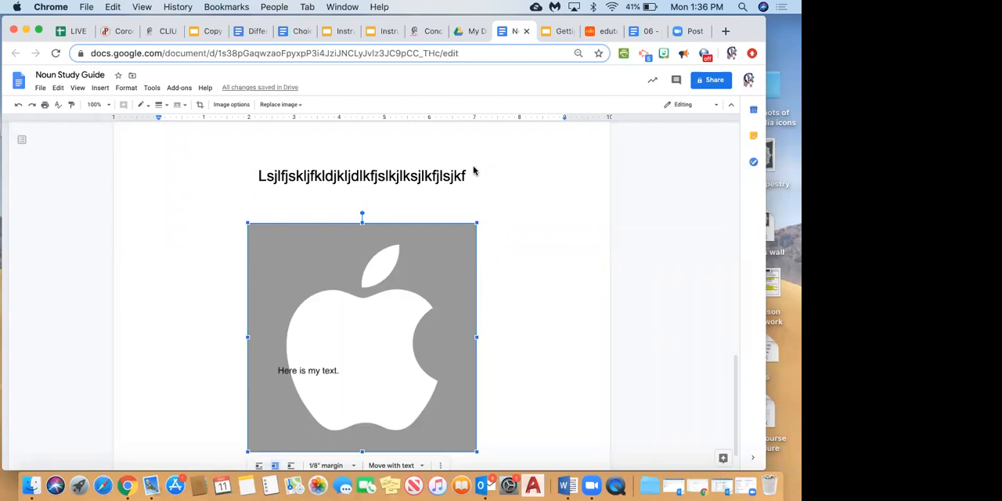
Open the document's sharing settings and turn on the shareable link.
click(710, 80)
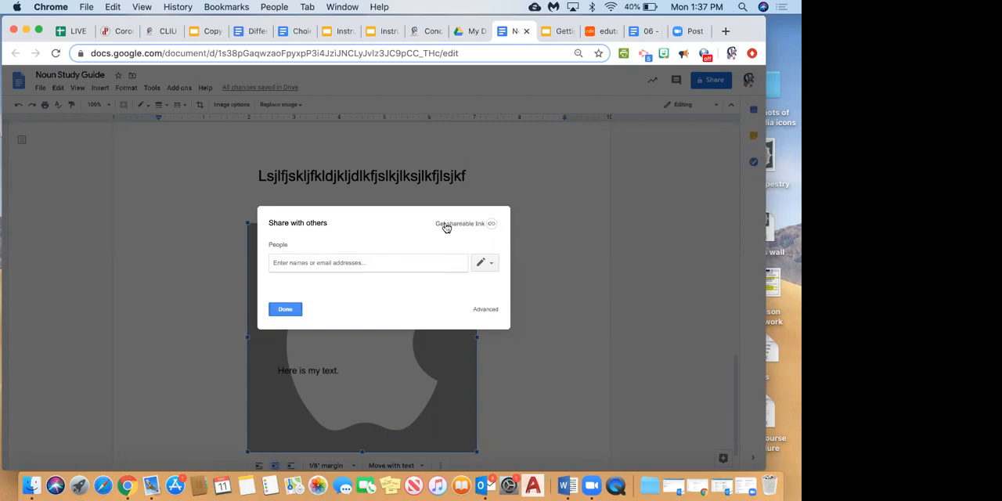
click(492, 226)
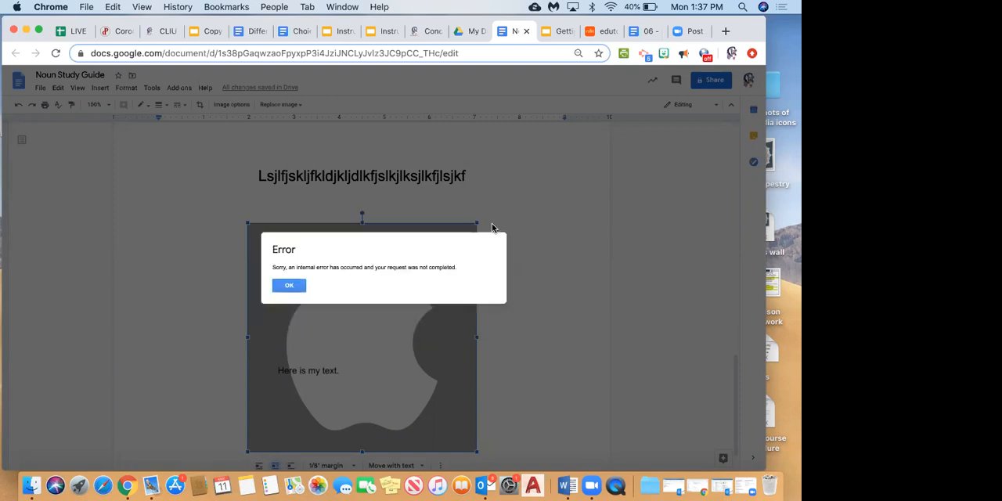
click(288, 287)
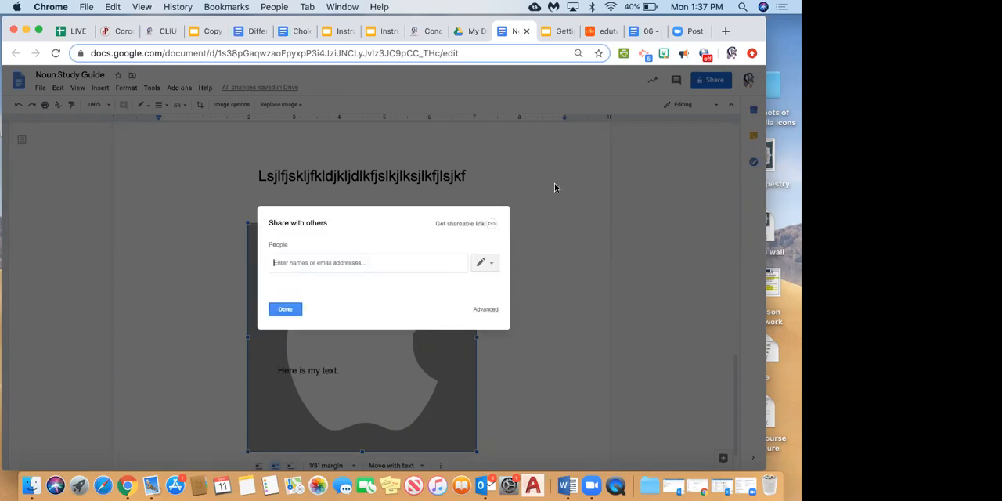
click(492, 226)
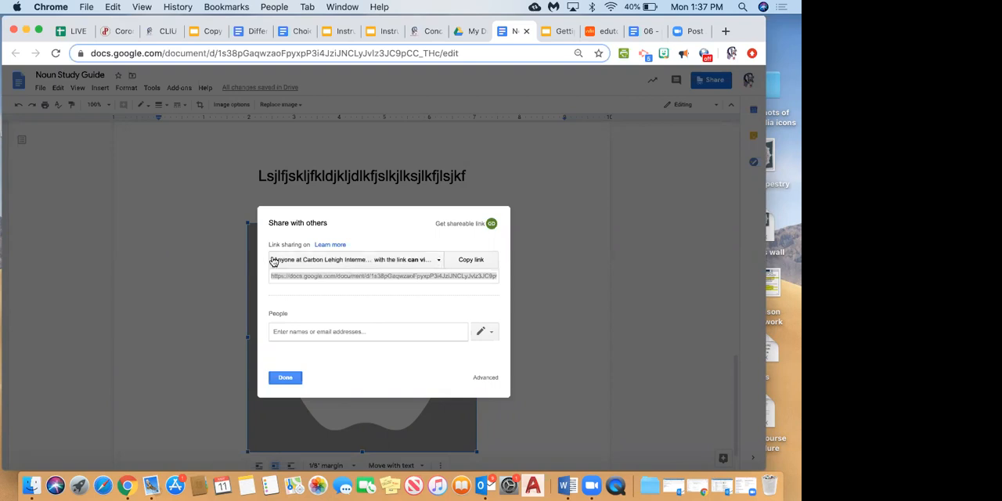
right_click(437, 265)
click(419, 266)
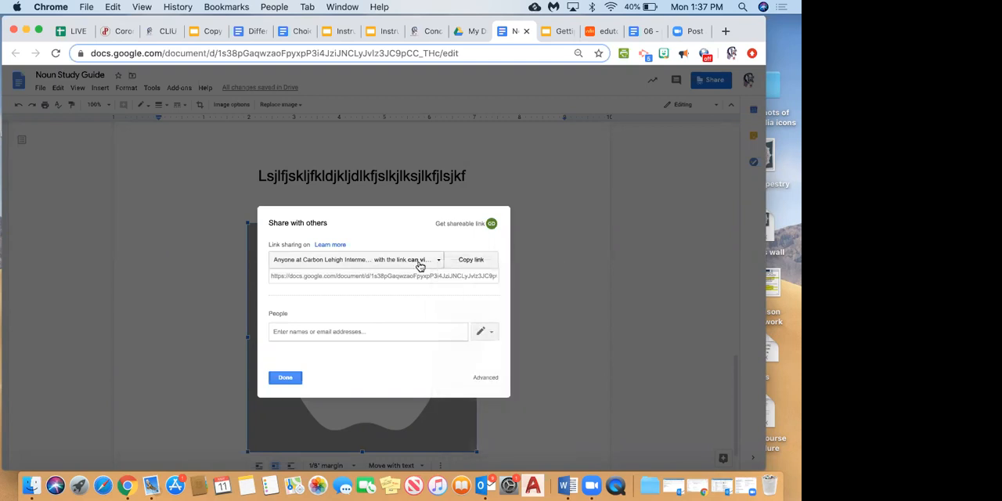
click(428, 261)
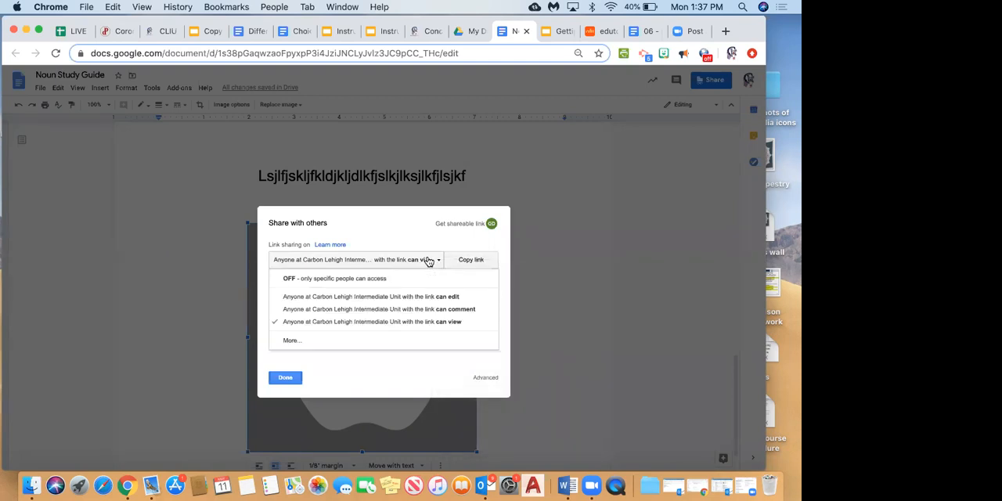
click(291, 341)
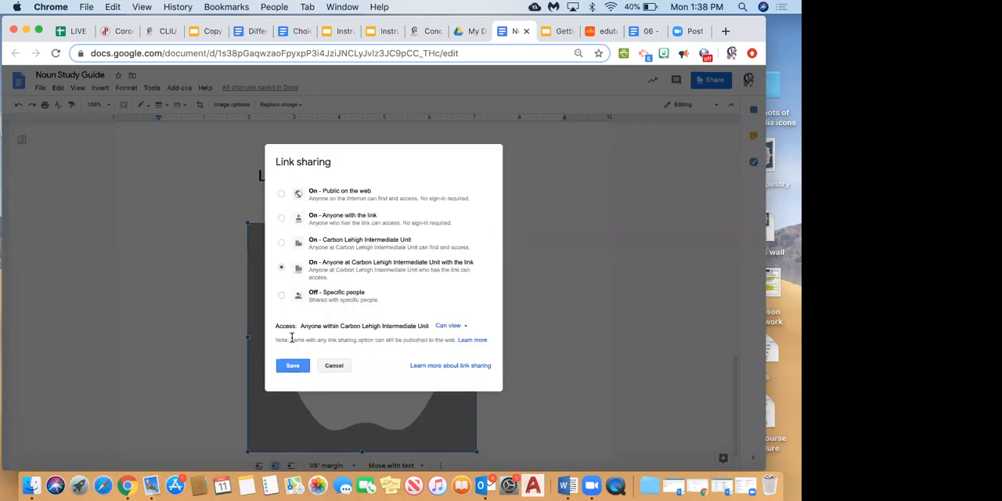
click(280, 219)
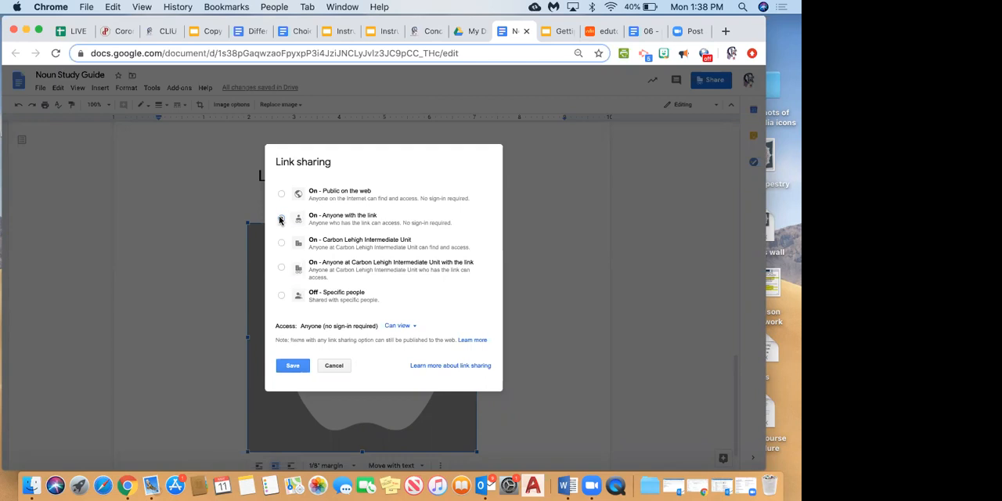
click(280, 219)
click(329, 368)
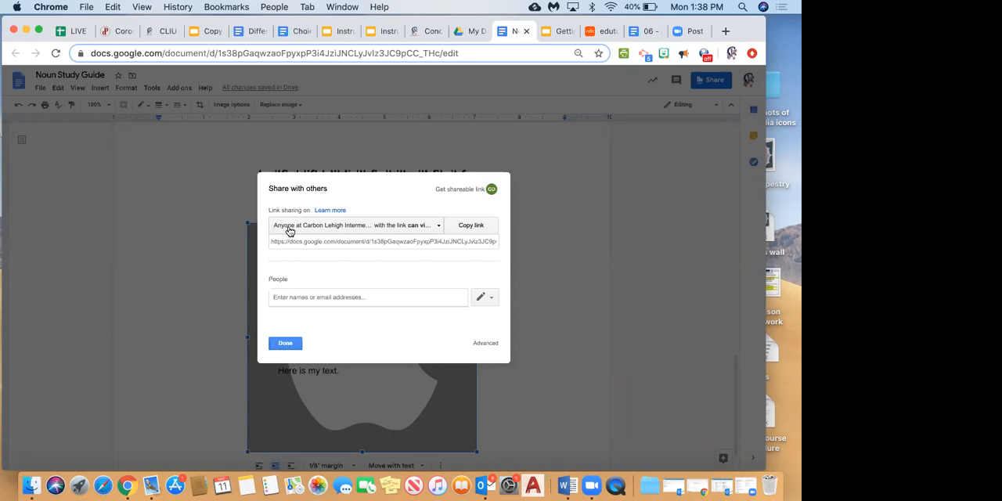
Copy the view link and set link sharing so anyone at Carbon Lehigh Intermediate Unit with the link can edit.
click(437, 227)
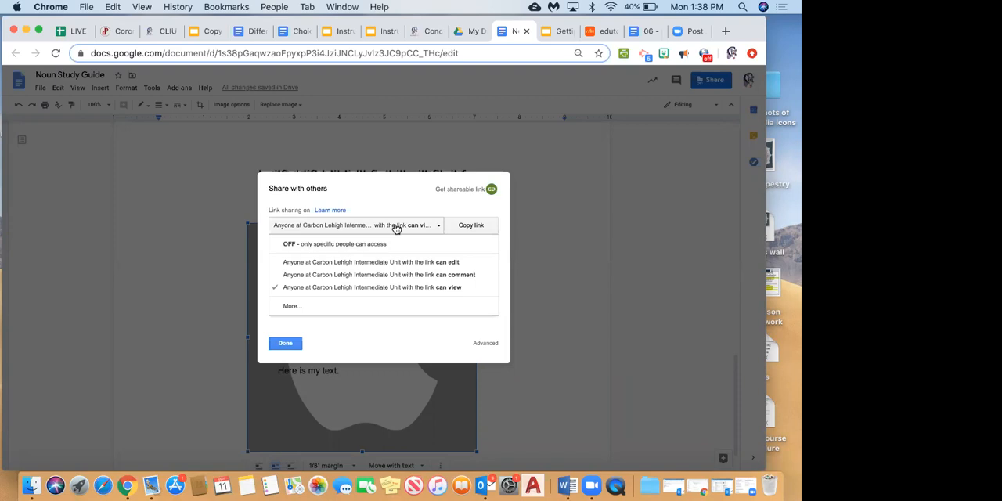
click(465, 232)
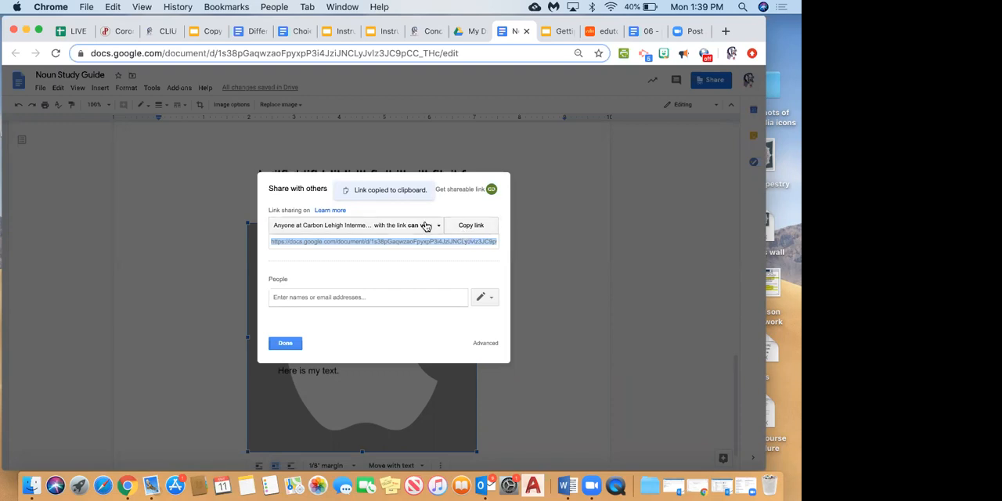
click(426, 225)
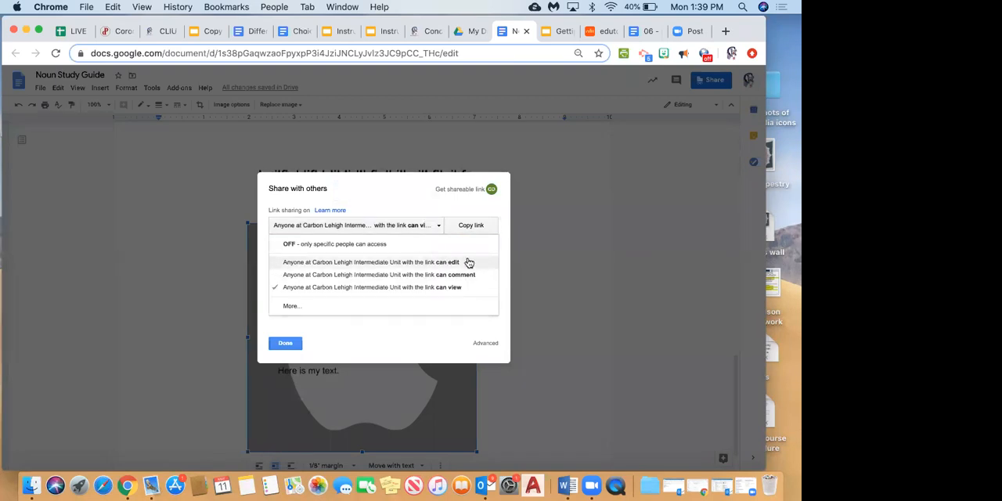
click(458, 262)
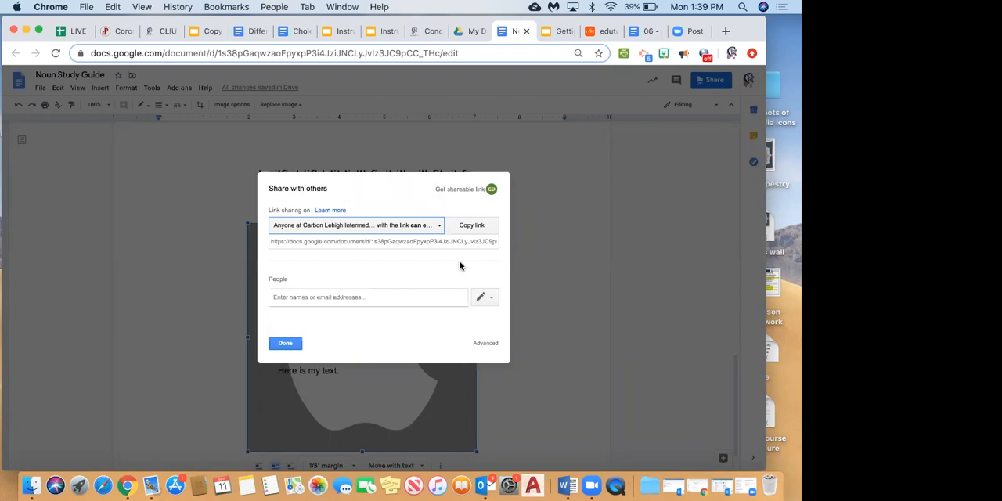
Review the link permission choices, copy the editable document link and finish sharing.
click(409, 229)
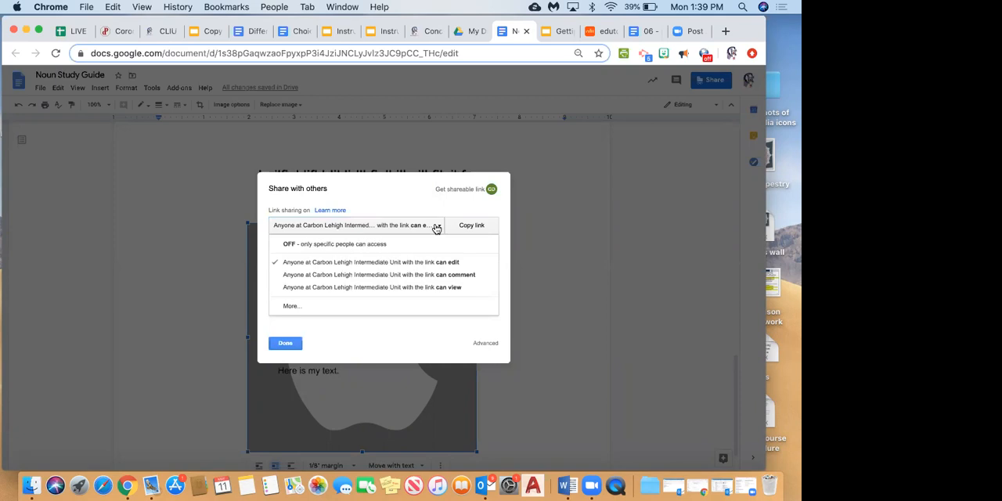
click(437, 228)
click(393, 232)
right_click(428, 274)
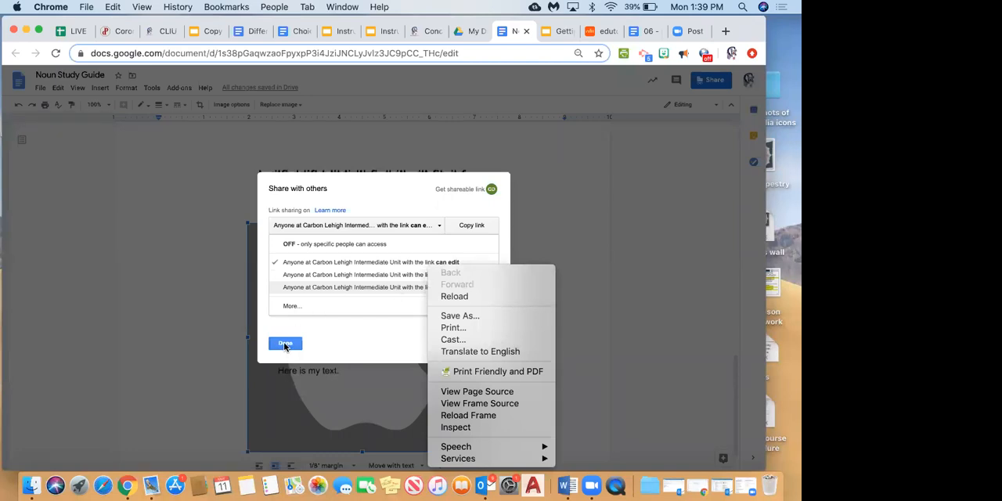
click(472, 227)
click(471, 226)
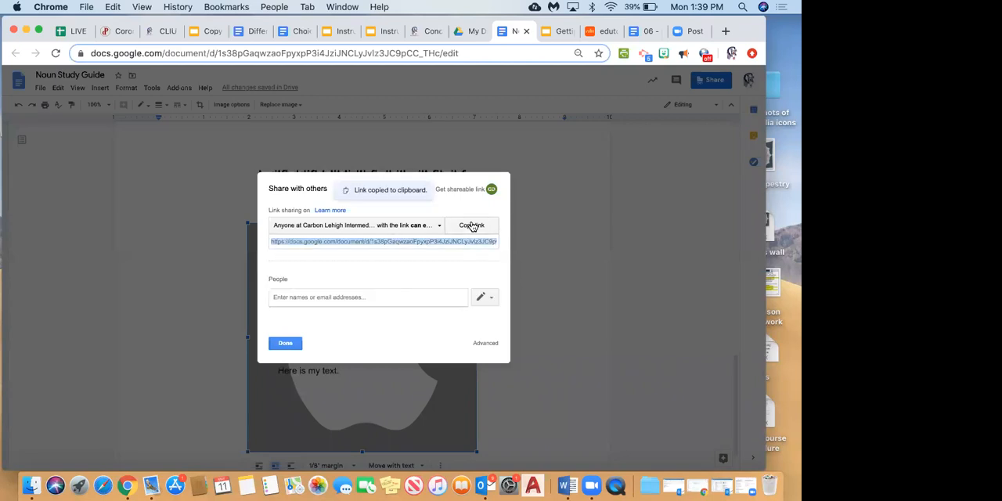
click(285, 346)
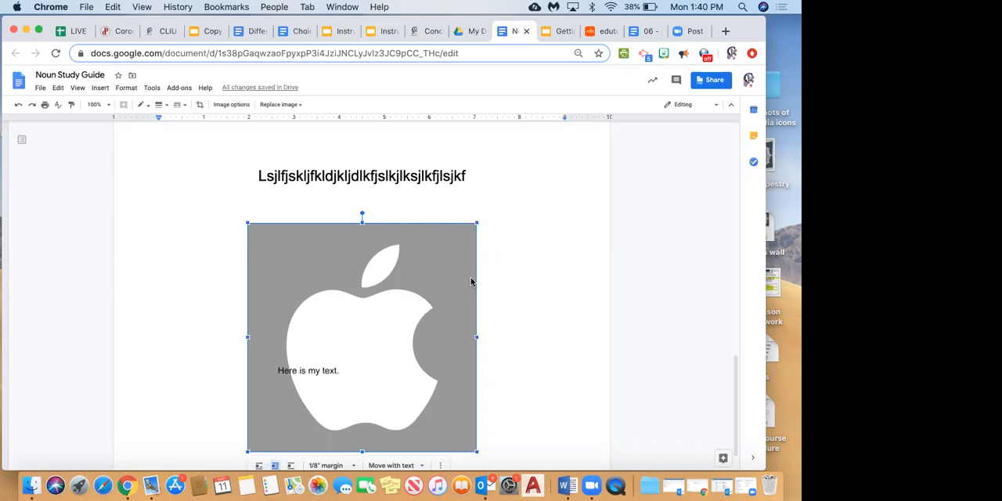
Make a copy of the Noun Study Guide in My Drive, using a person's full name as the file name.
scroll(377, 298, up, 1)
scroll(377, 299, up, 15)
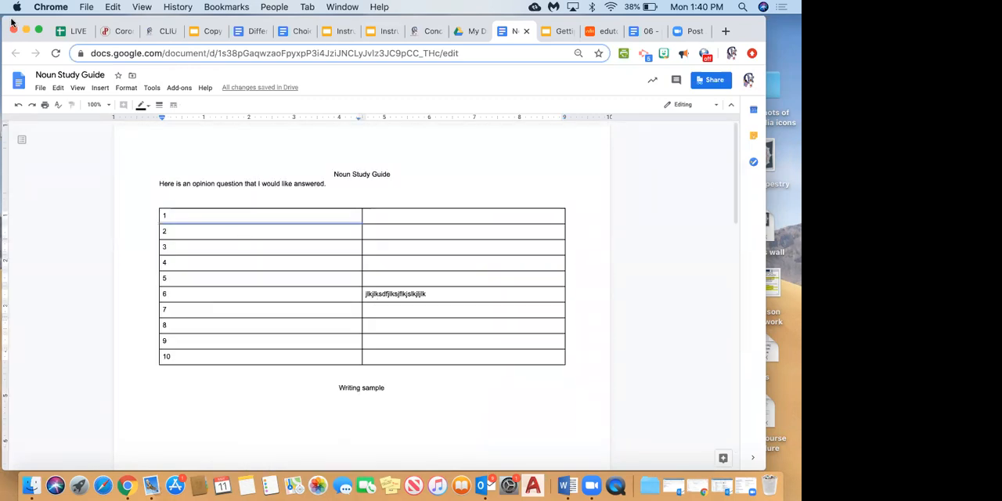
click(41, 88)
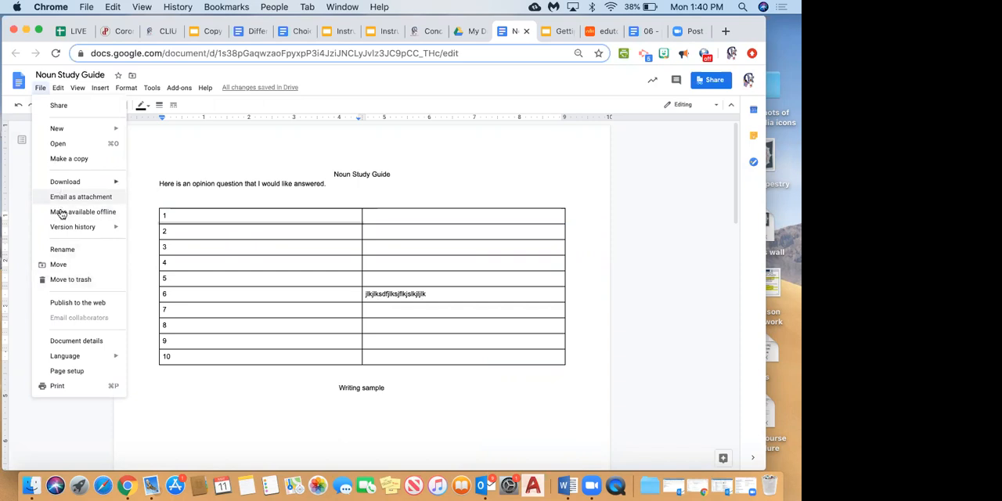
click(59, 161)
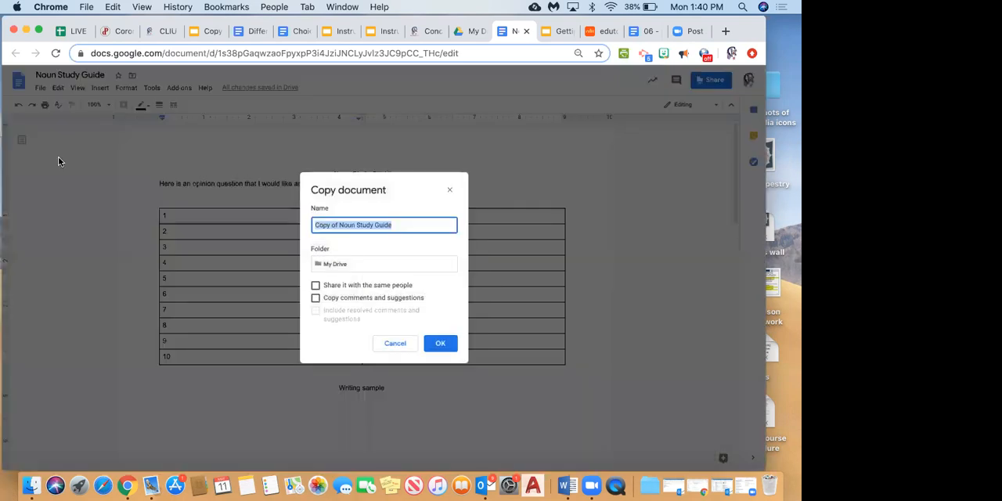
click(396, 225)
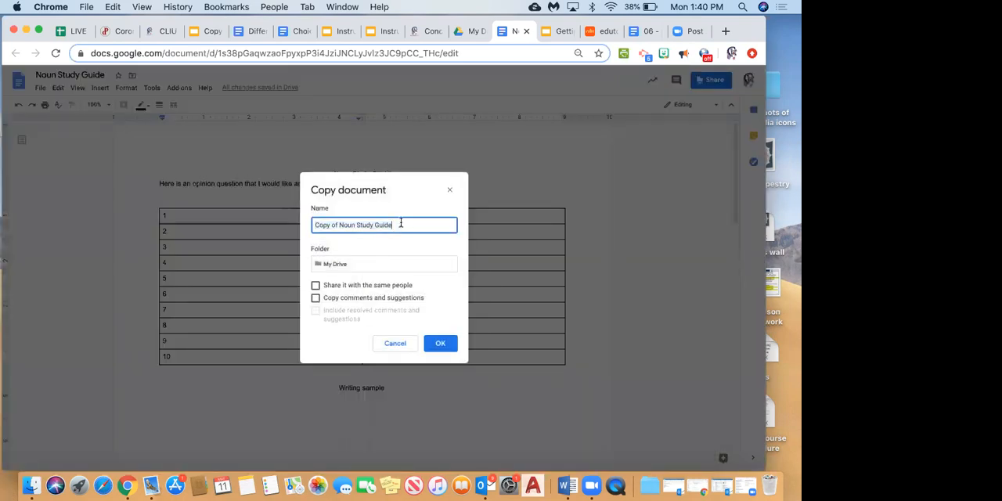
drag(396, 225, 295, 227)
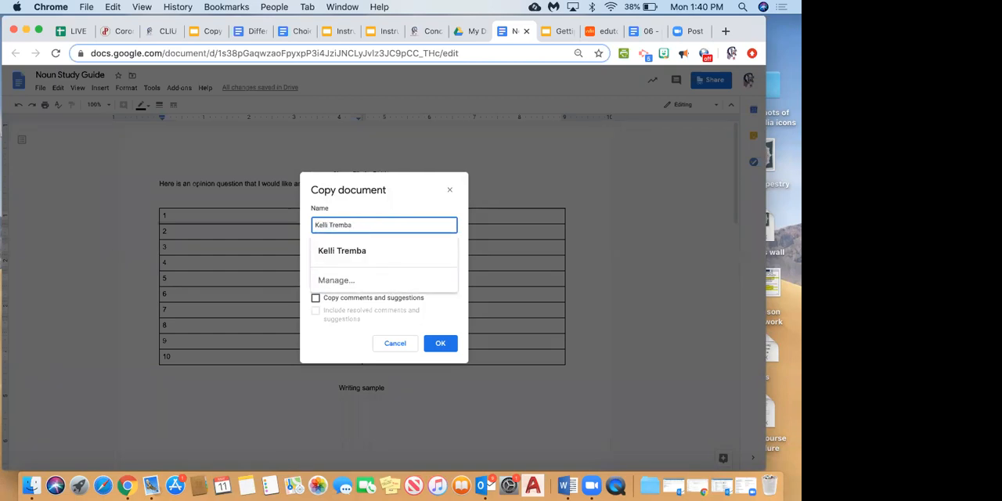
click(435, 345)
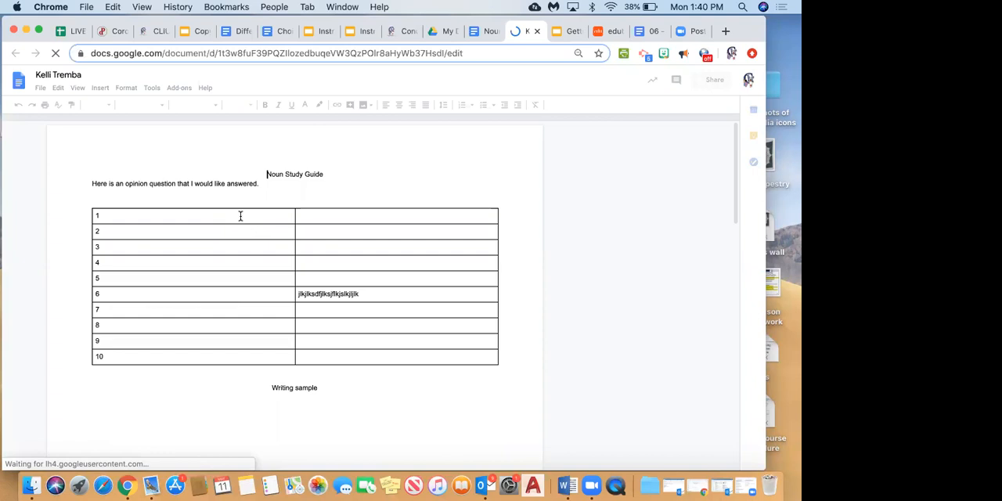
Enter the sample answer "ljkl,mnkjhkjhjkhjk" after the number 1 in the first table row of the copy.
double_click(240, 216)
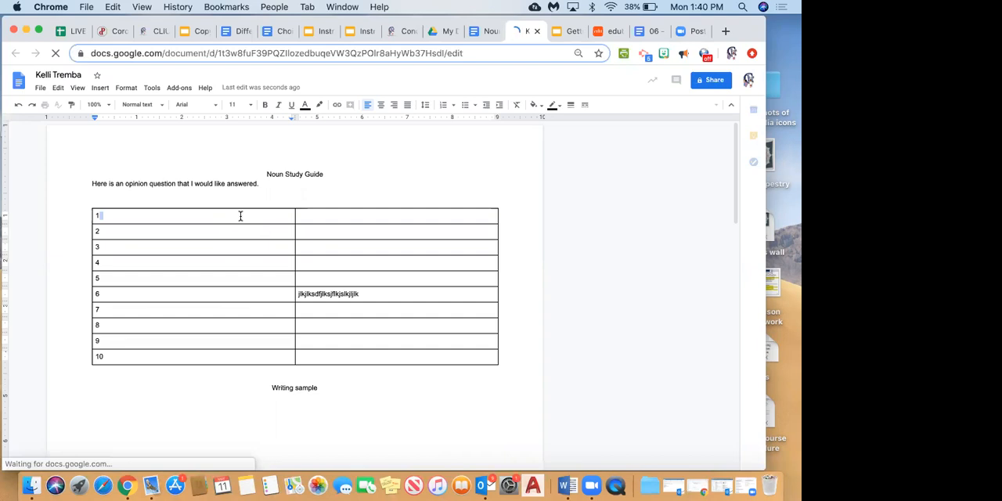
text(ljk)
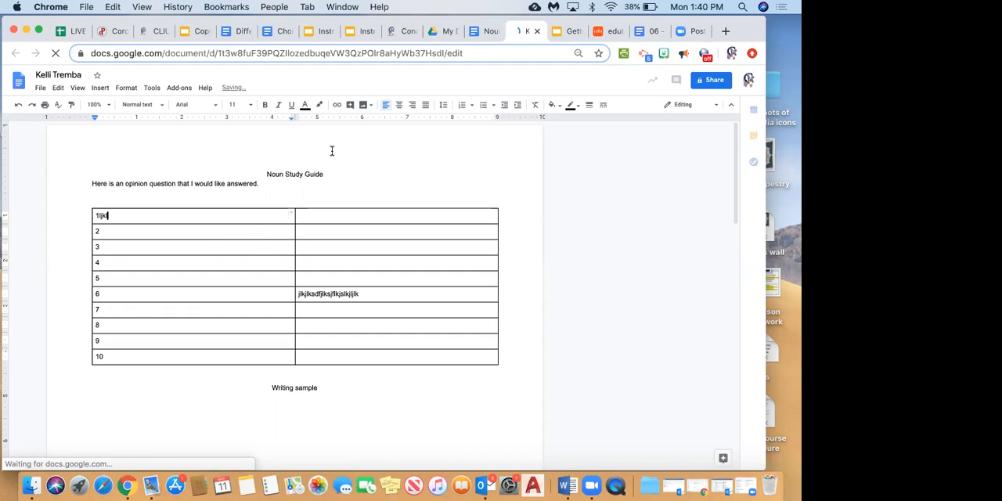
text(l,mnkjhkjhjkhjk)
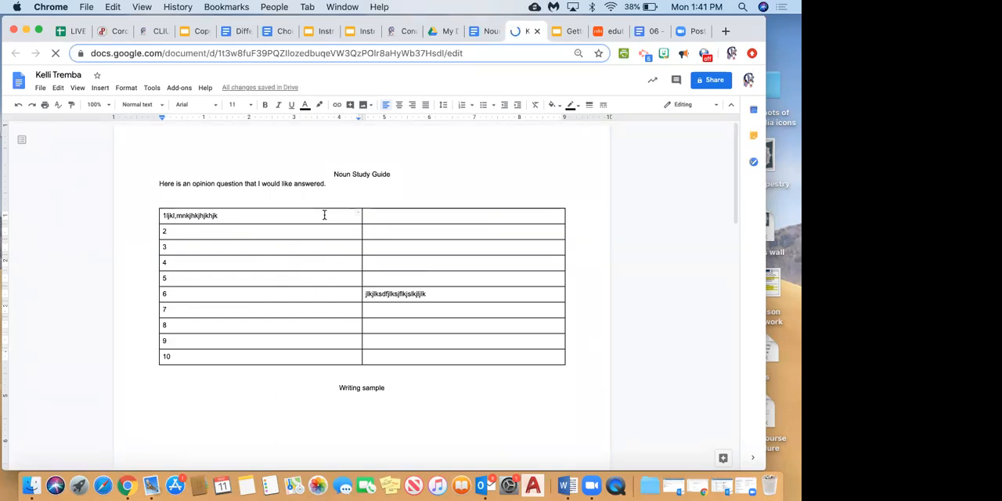
Place the cursor before the copy's Noun Study Guide title and show the document's file commands.
click(334, 174)
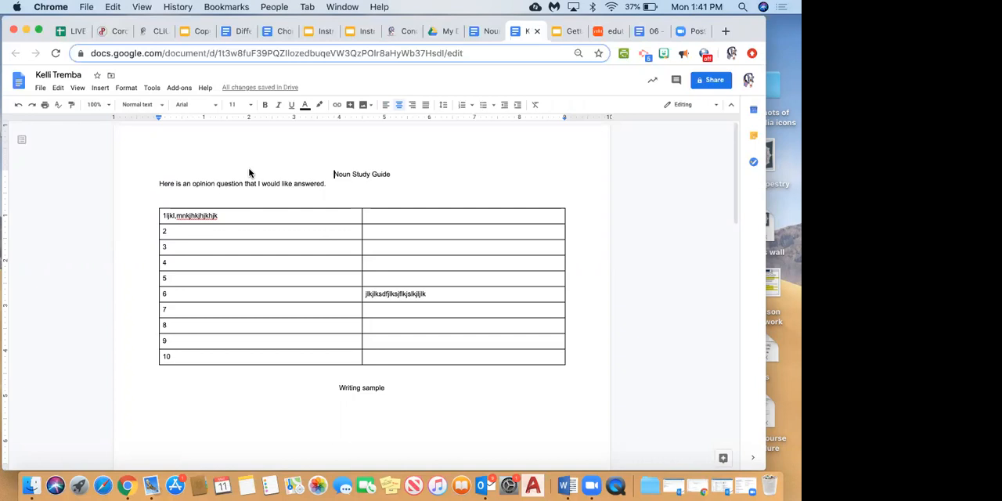
click(40, 88)
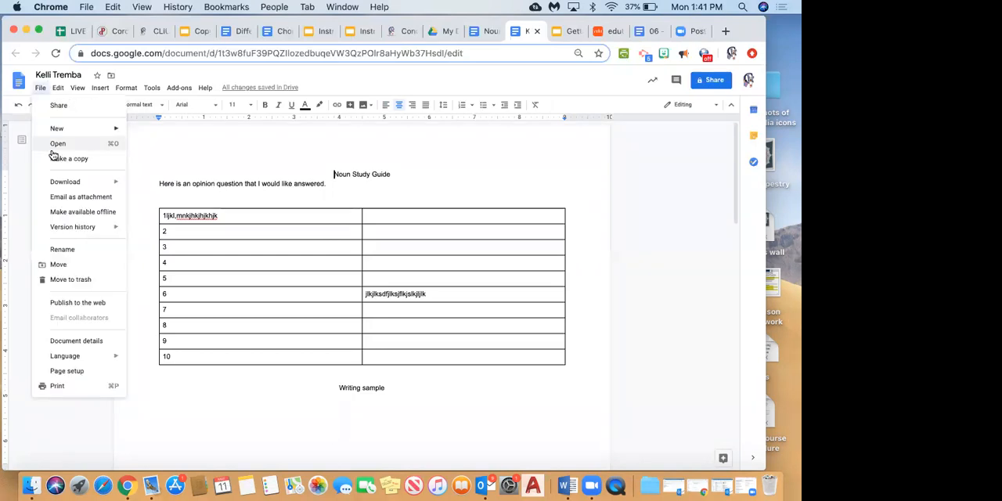
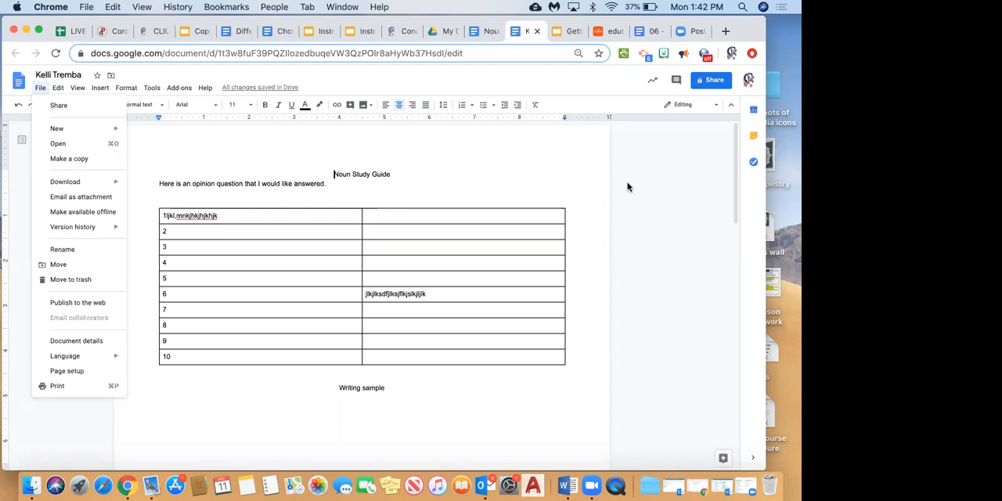
Close the open study guide documents and switch to Google Drive.
click(485, 167)
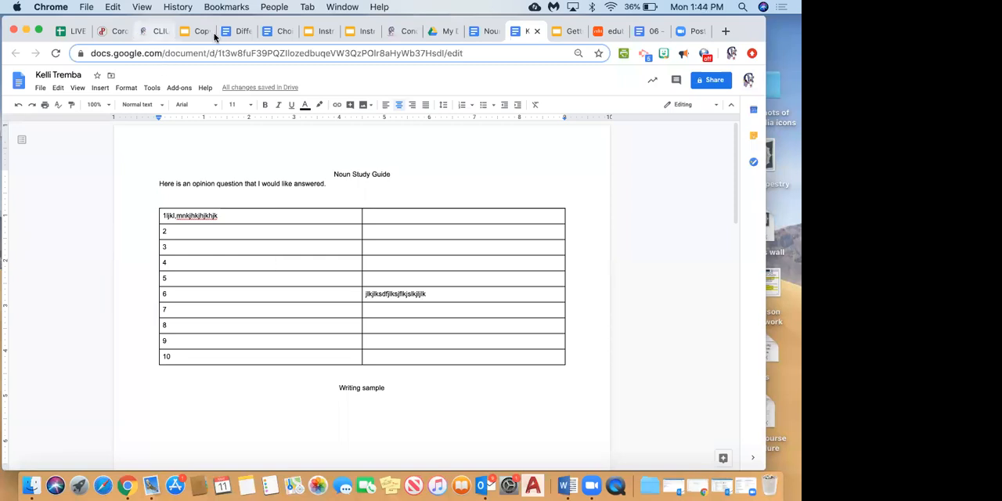
click(538, 31)
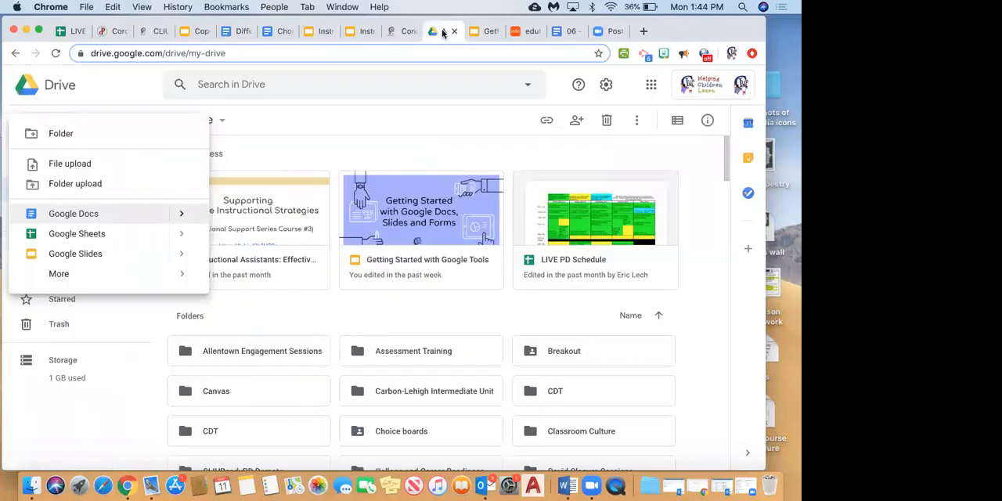
click(156, 375)
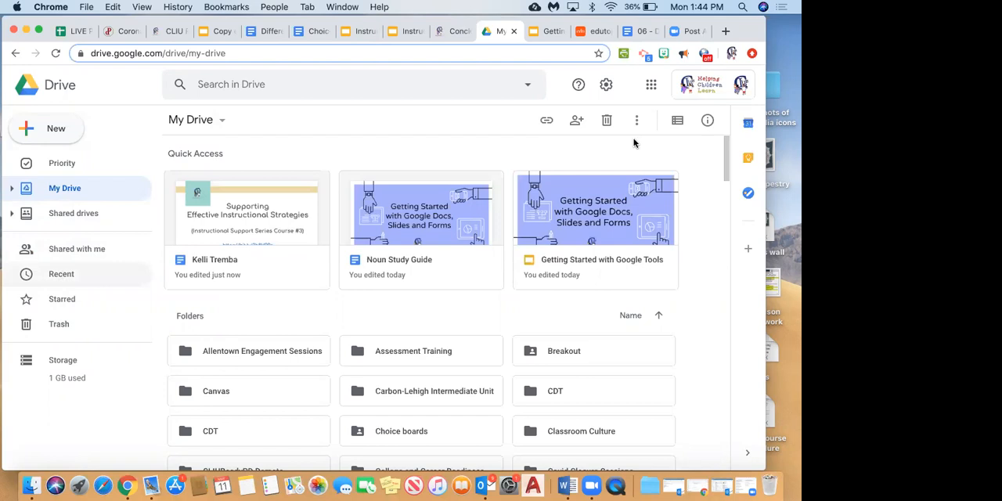
Look through the recently used files in Drive, from today's back to last week's.
click(52, 280)
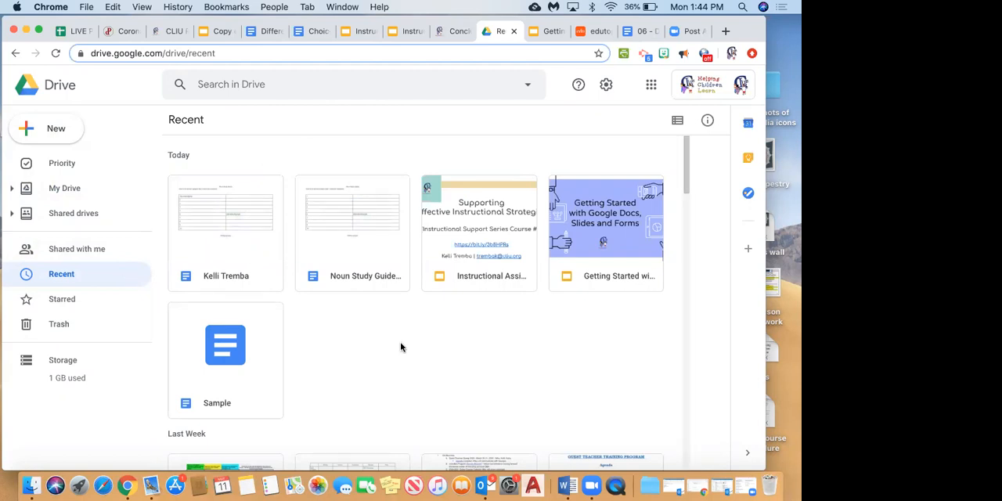
scroll(401, 347, down, 3)
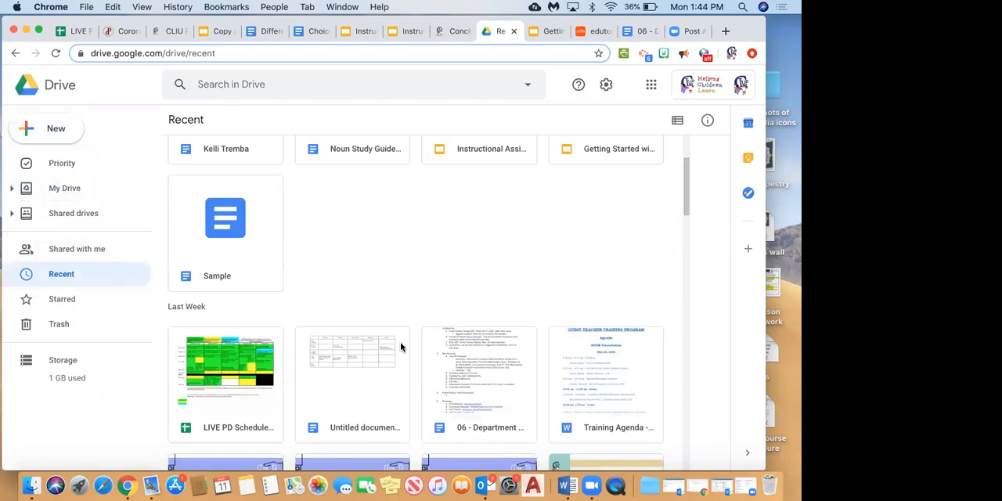
scroll(240, 279, down, 1)
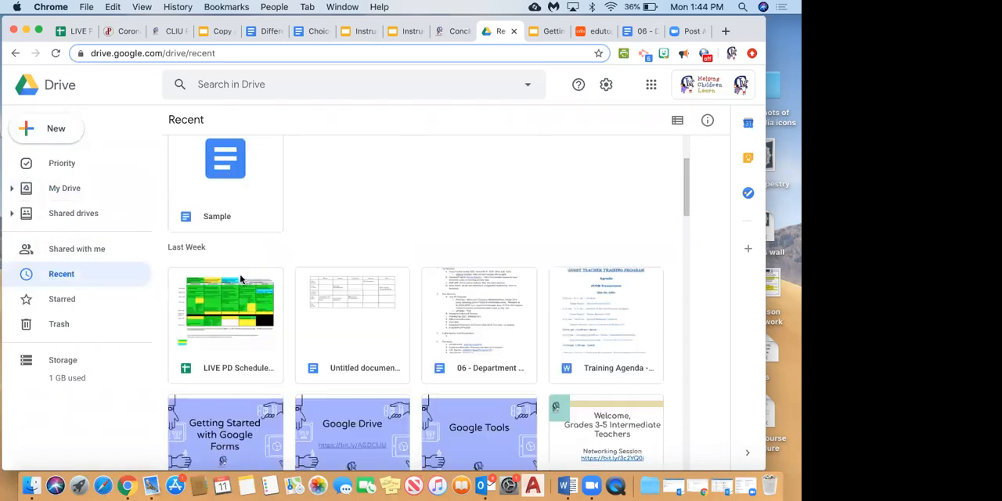
scroll(240, 278, down, 5)
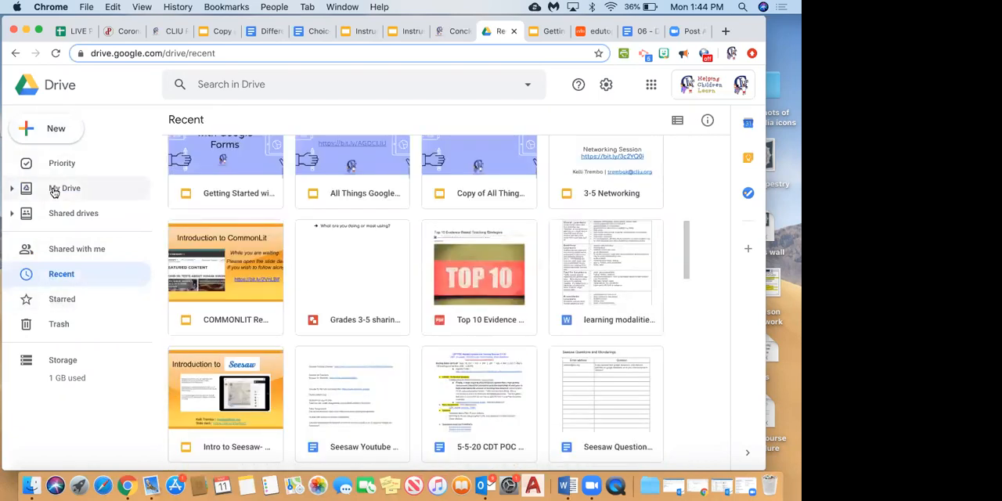
Browse the folders and files in My Drive from the quick access files down to the end of the list.
click(53, 189)
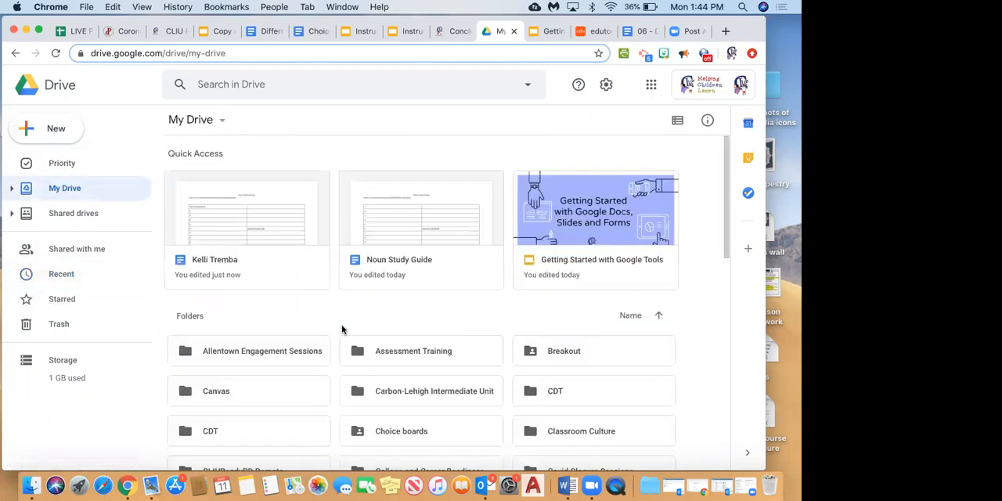
scroll(342, 329, down, 5)
scroll(341, 324, up, 3)
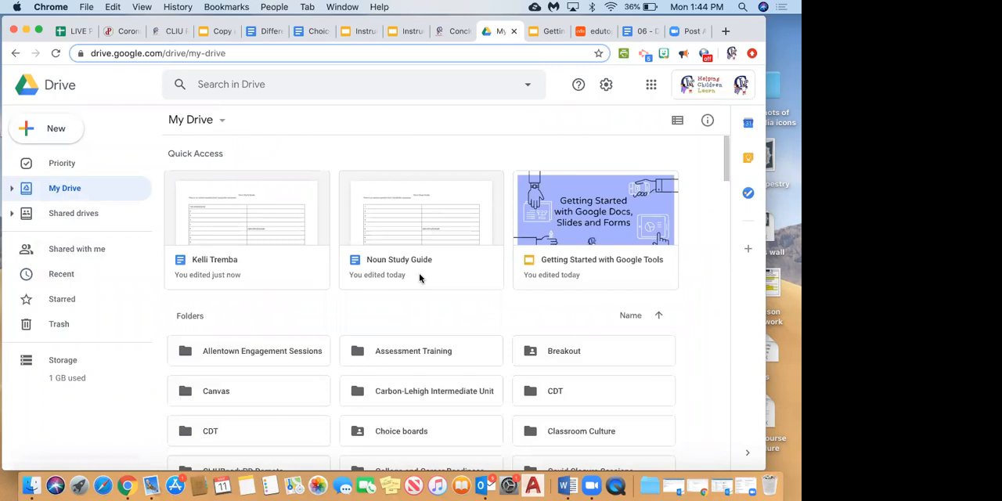
scroll(420, 278, down, 10)
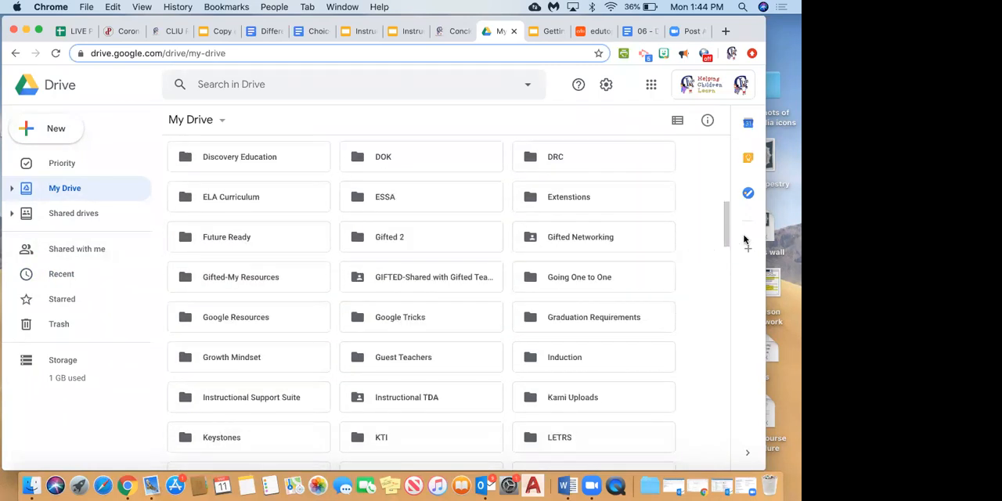
scroll(412, 275, down, 5)
scroll(412, 275, down, 8)
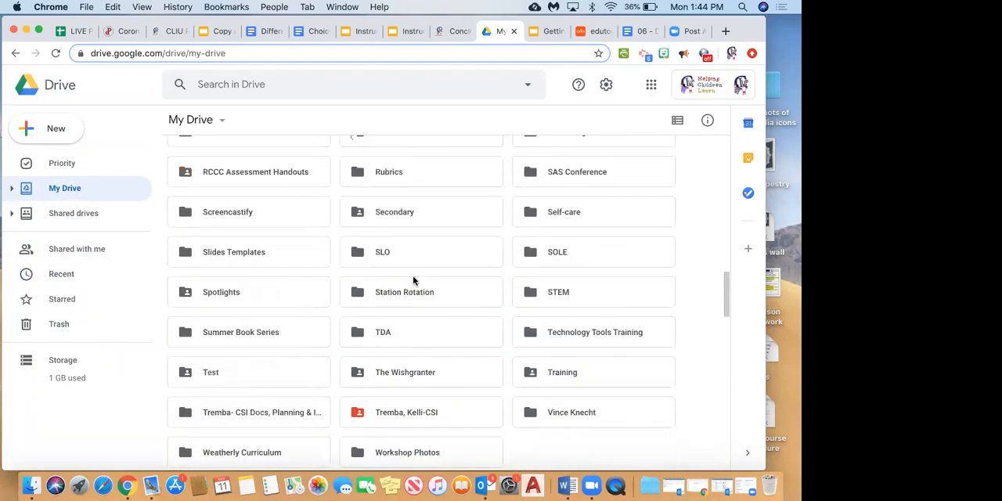
scroll(412, 280, down, 10)
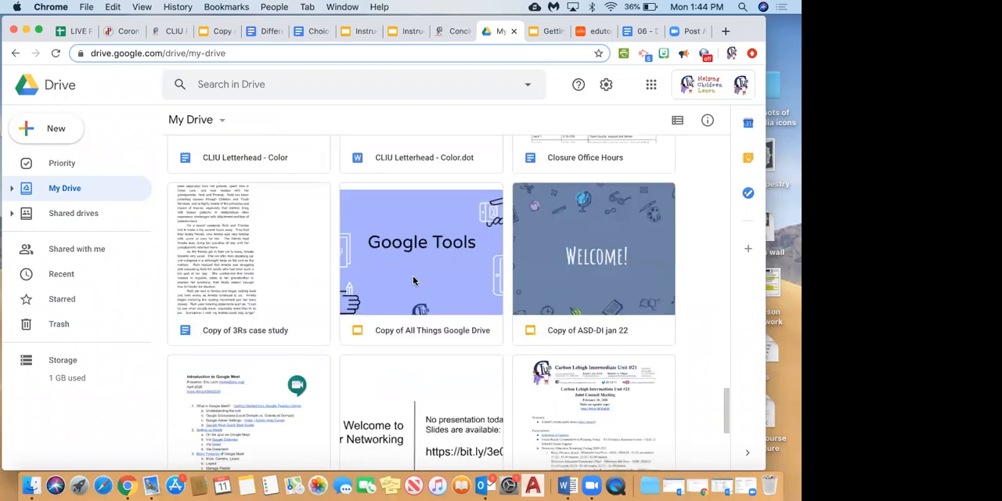
scroll(631, 400, down, 15)
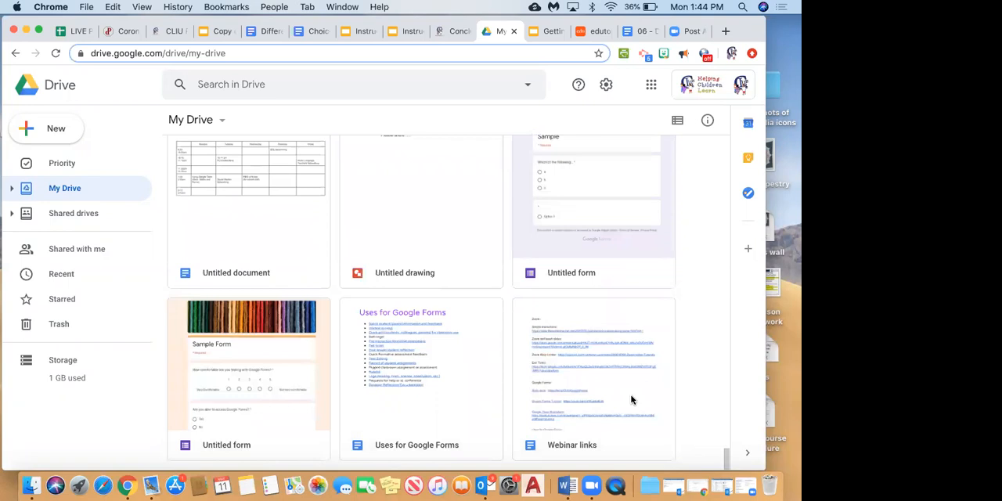
Move the Noun Study Guide document from My Drive into the Demo folder.
scroll(632, 400, up, 9)
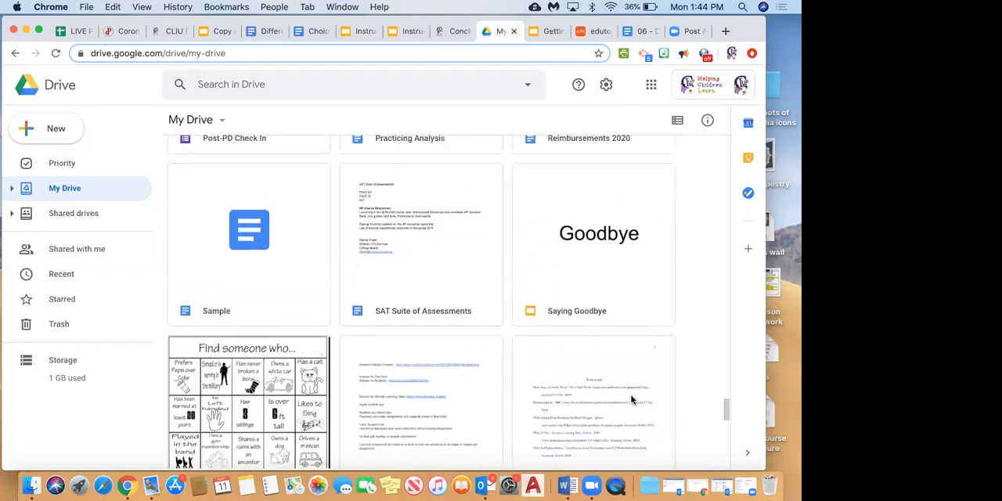
scroll(632, 400, up, 5)
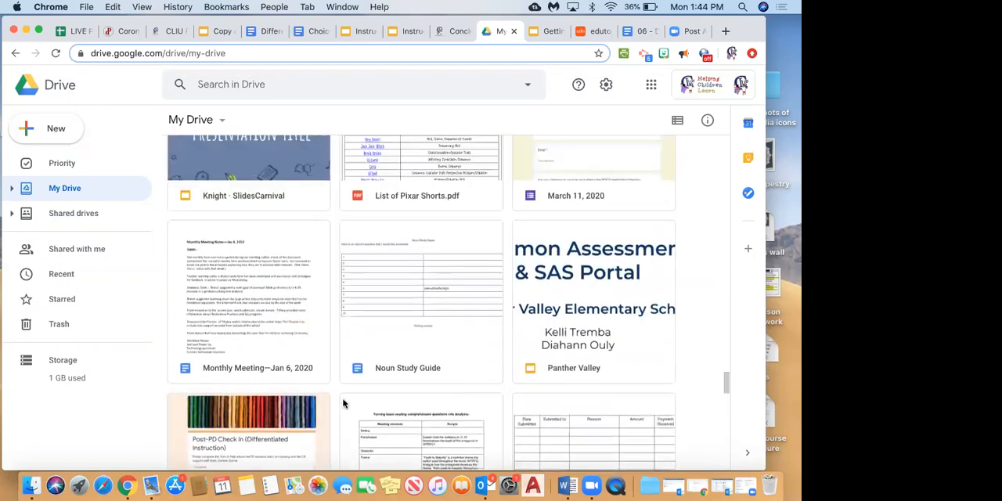
right_click(397, 376)
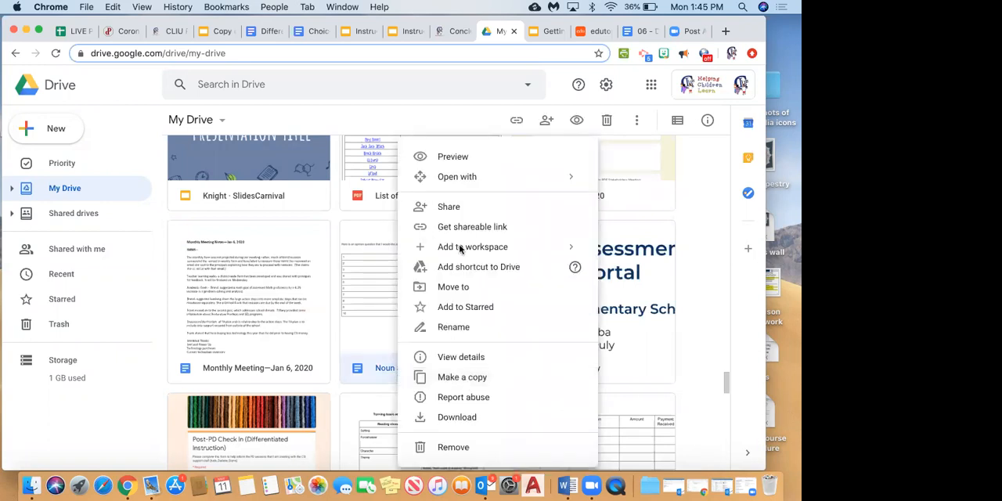
click(432, 286)
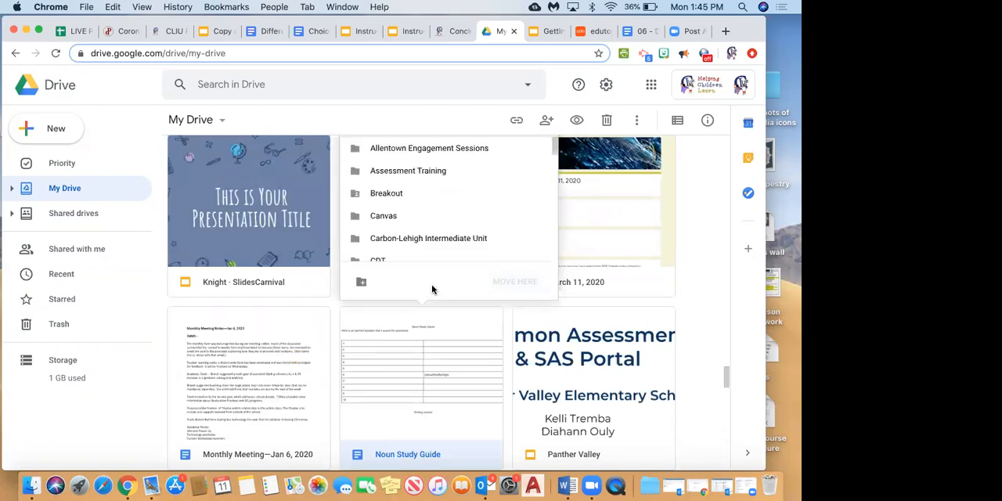
scroll(419, 227, down, 5)
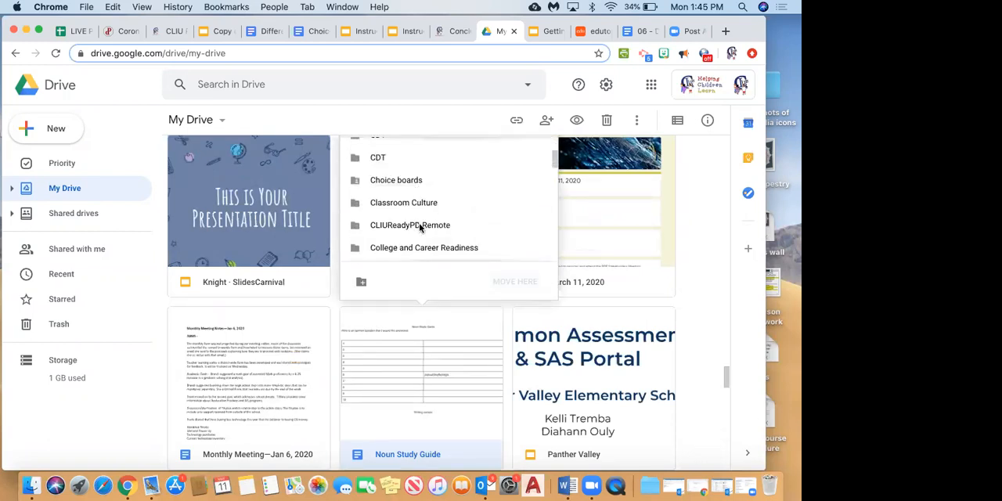
scroll(420, 227, down, 5)
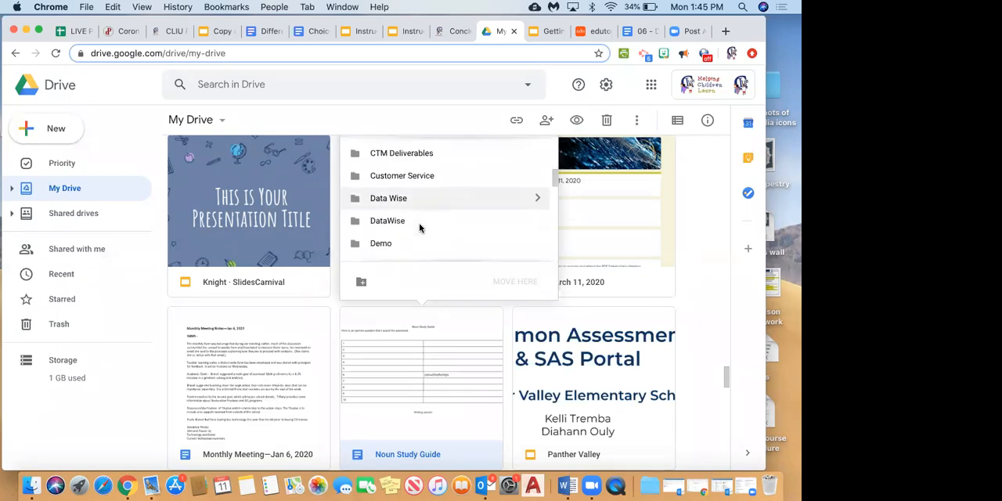
click(383, 216)
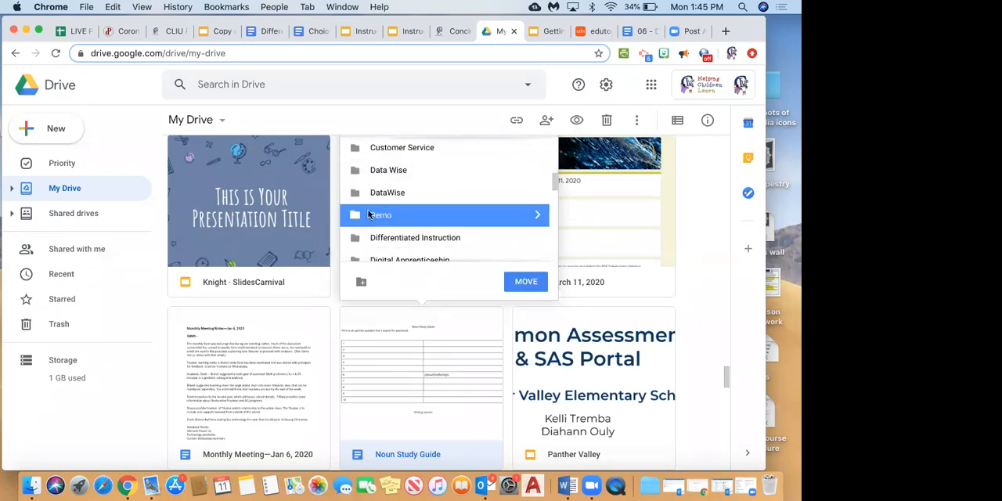
click(533, 282)
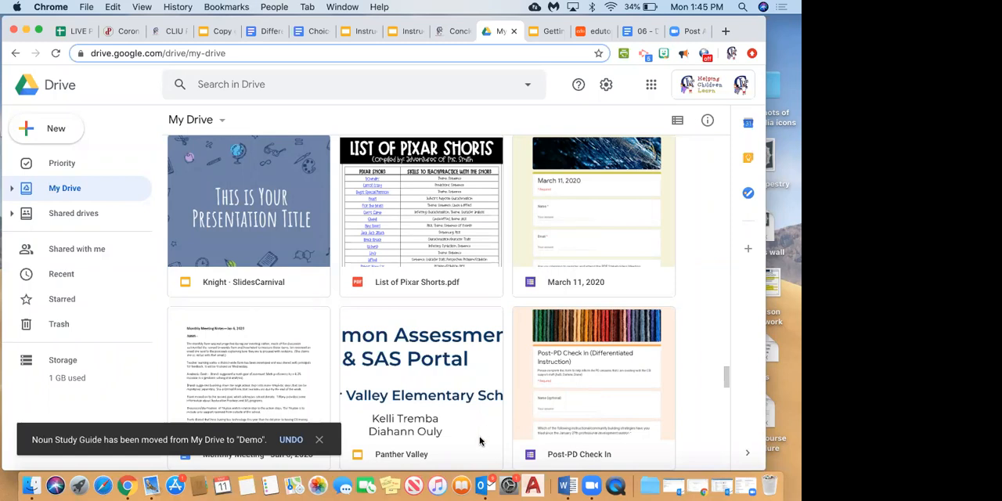
Locate the student's copy of the study guide in My Drive and review its available file actions.
scroll(480, 441, down, 4)
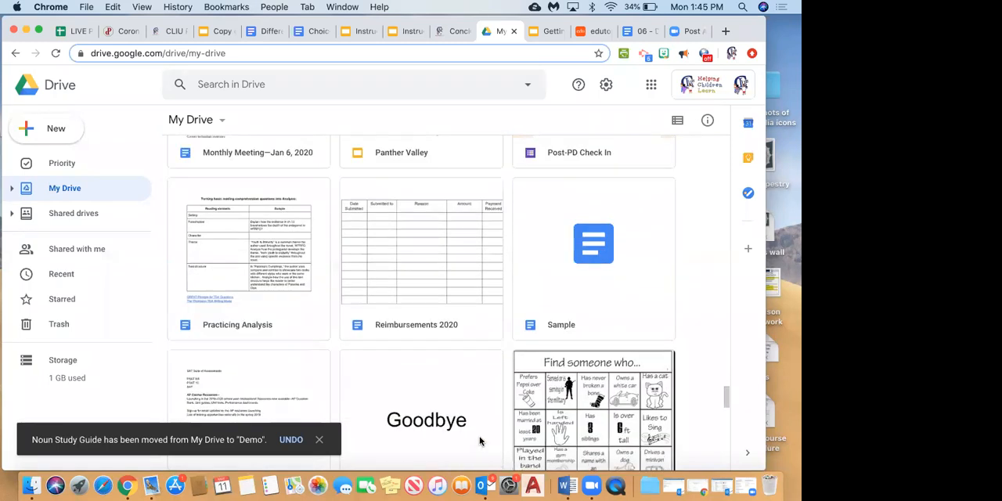
scroll(480, 441, up, 7)
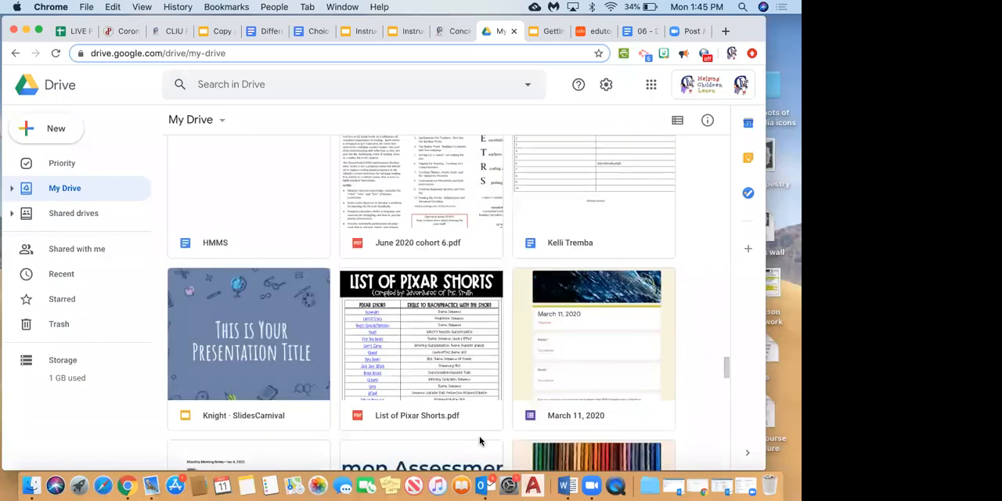
right_click(579, 368)
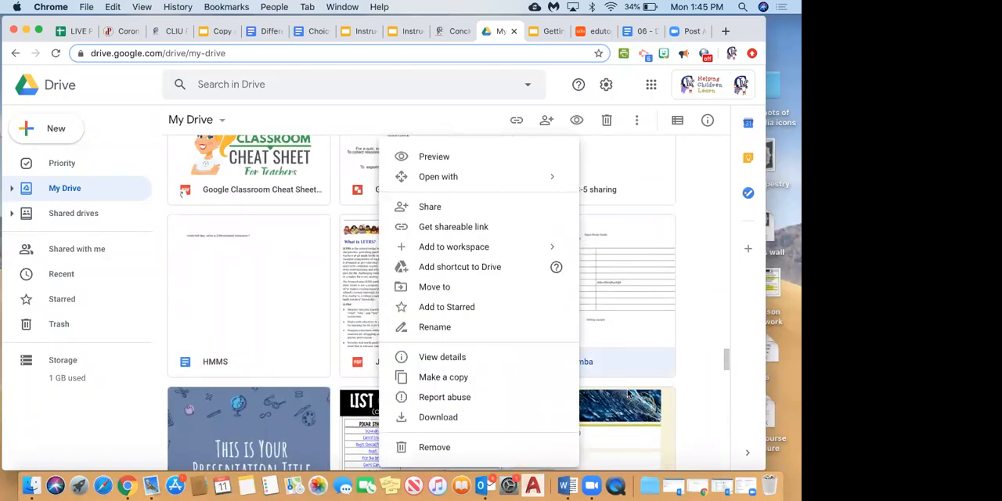
scroll(621, 365, down, 2)
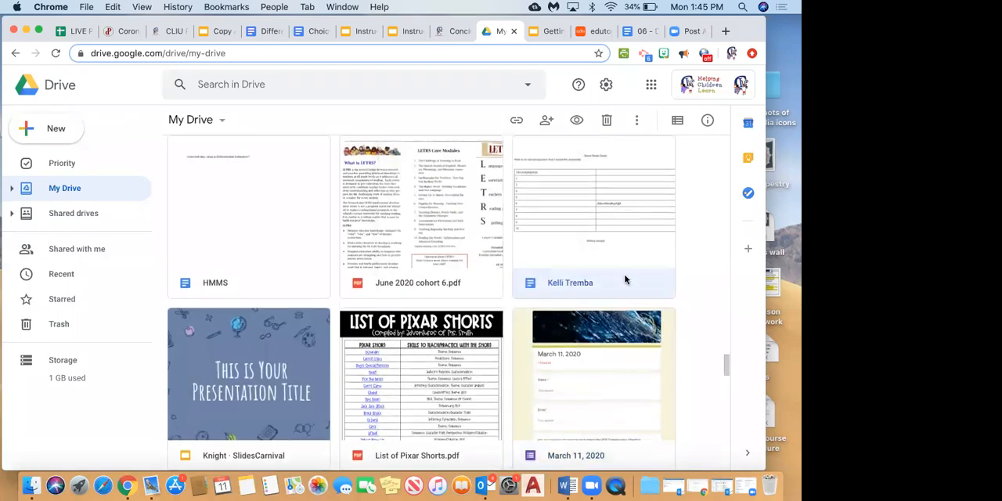
drag(512, 142, 639, 400)
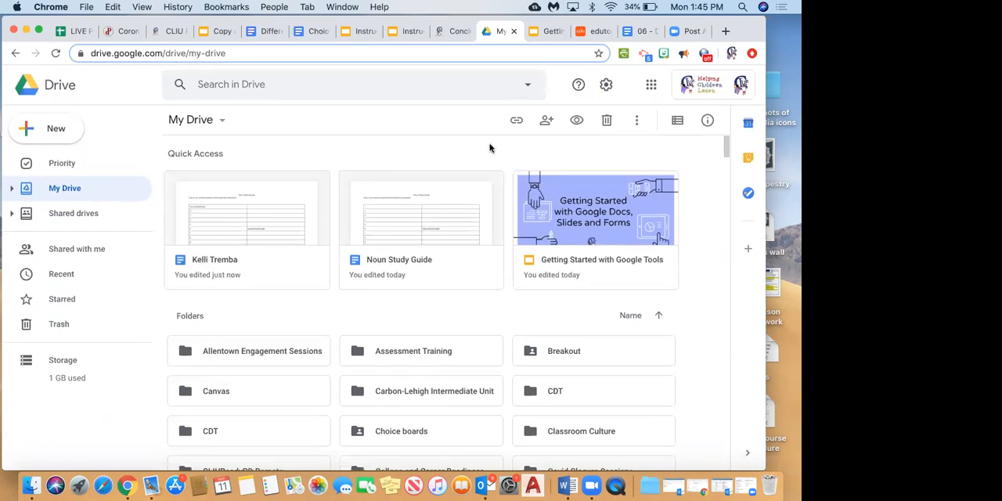
Show the list of Google apps and create a blank Google Slides presentation from Drive.
click(652, 86)
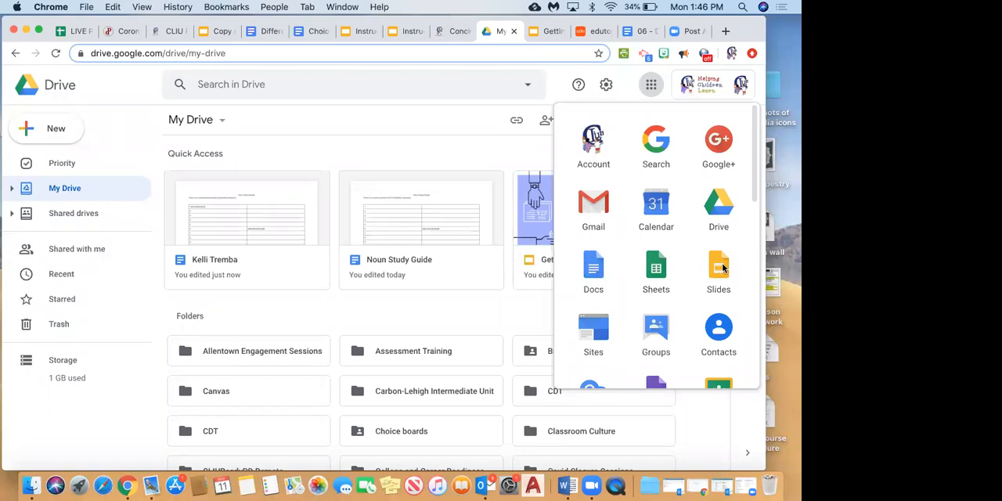
click(41, 133)
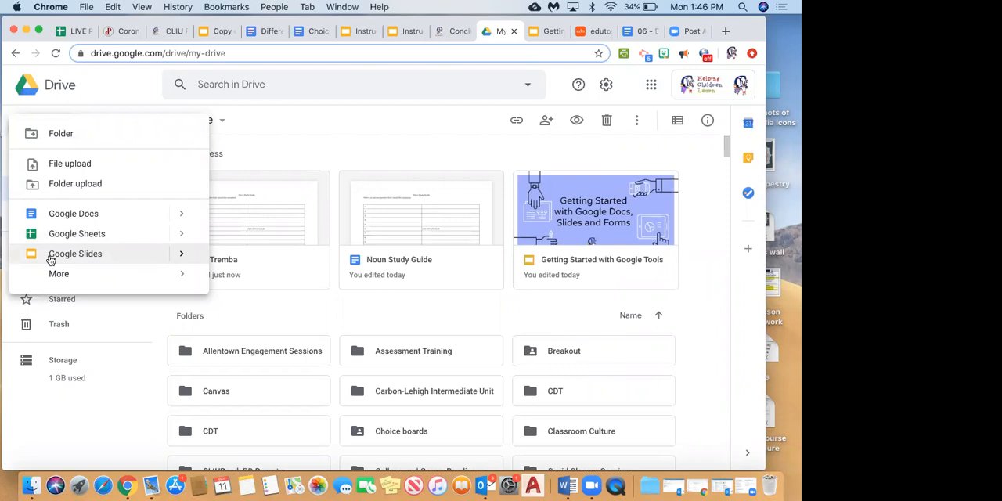
click(50, 258)
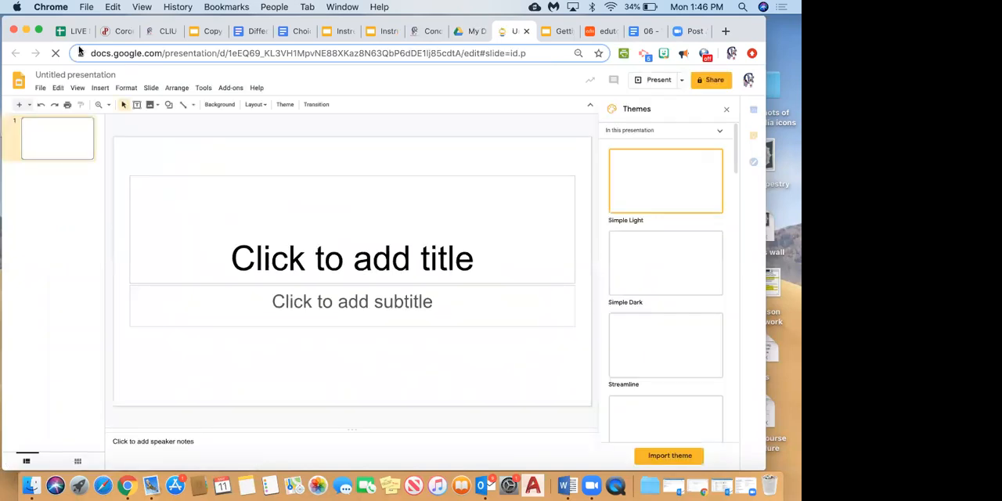
Title the first slide "Intro to Slides" and use the same text as the presentation's file name.
click(345, 257)
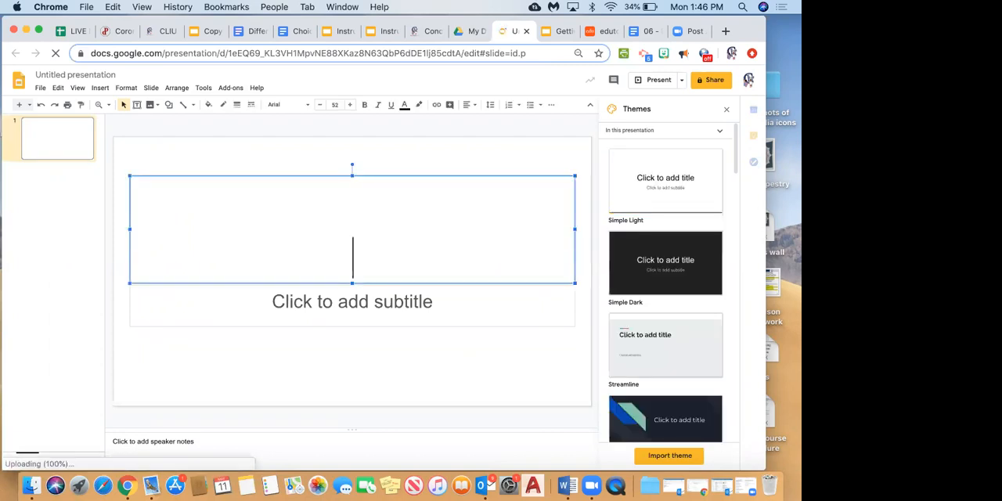
text(I)
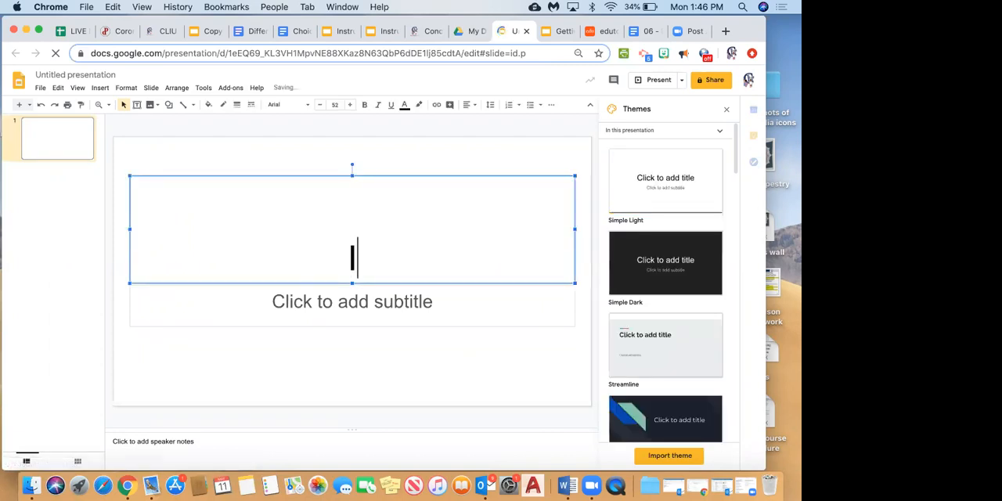
text(ntro to Slides)
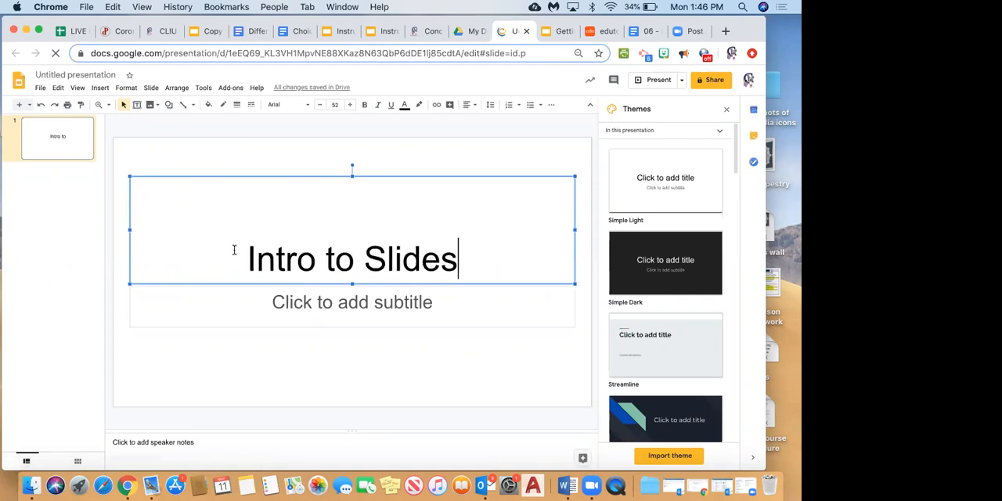
click(56, 74)
click(56, 74)
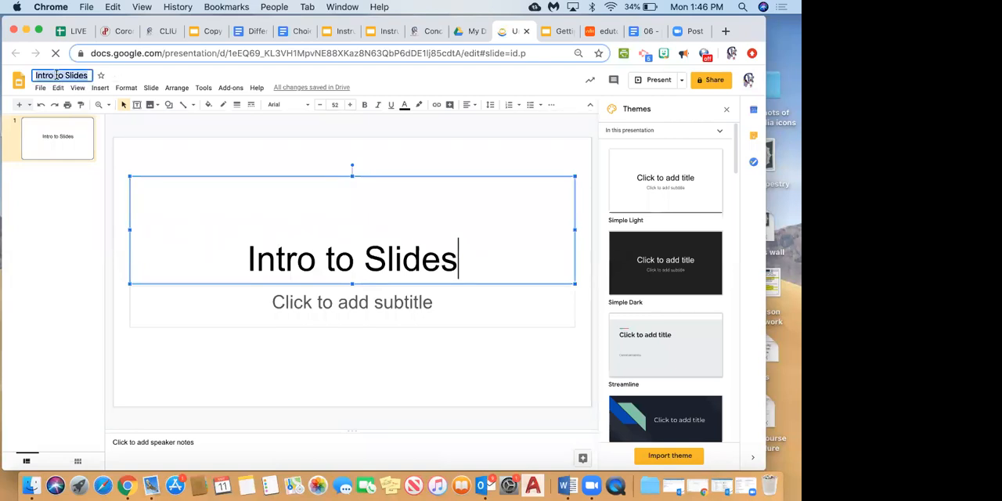